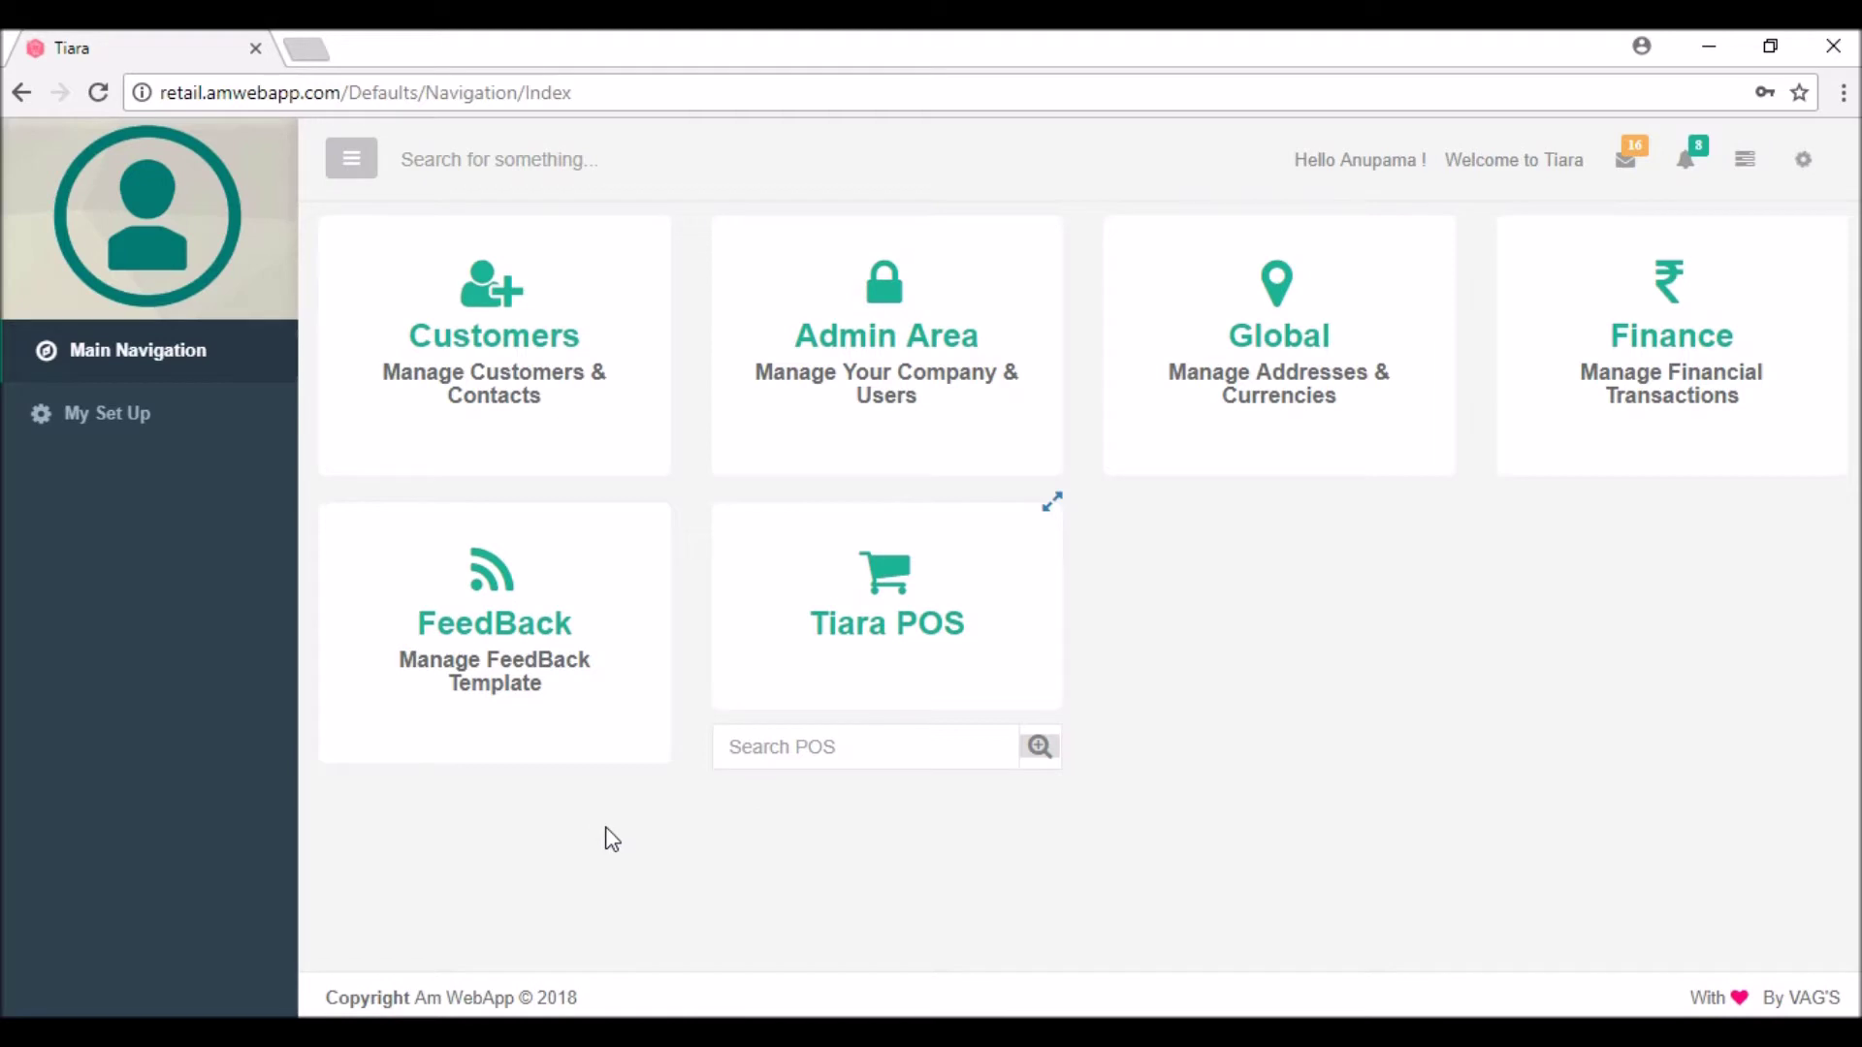
Step: Open the Tiara POS billing module from the Main Navigation tiles
left_click(904, 585)
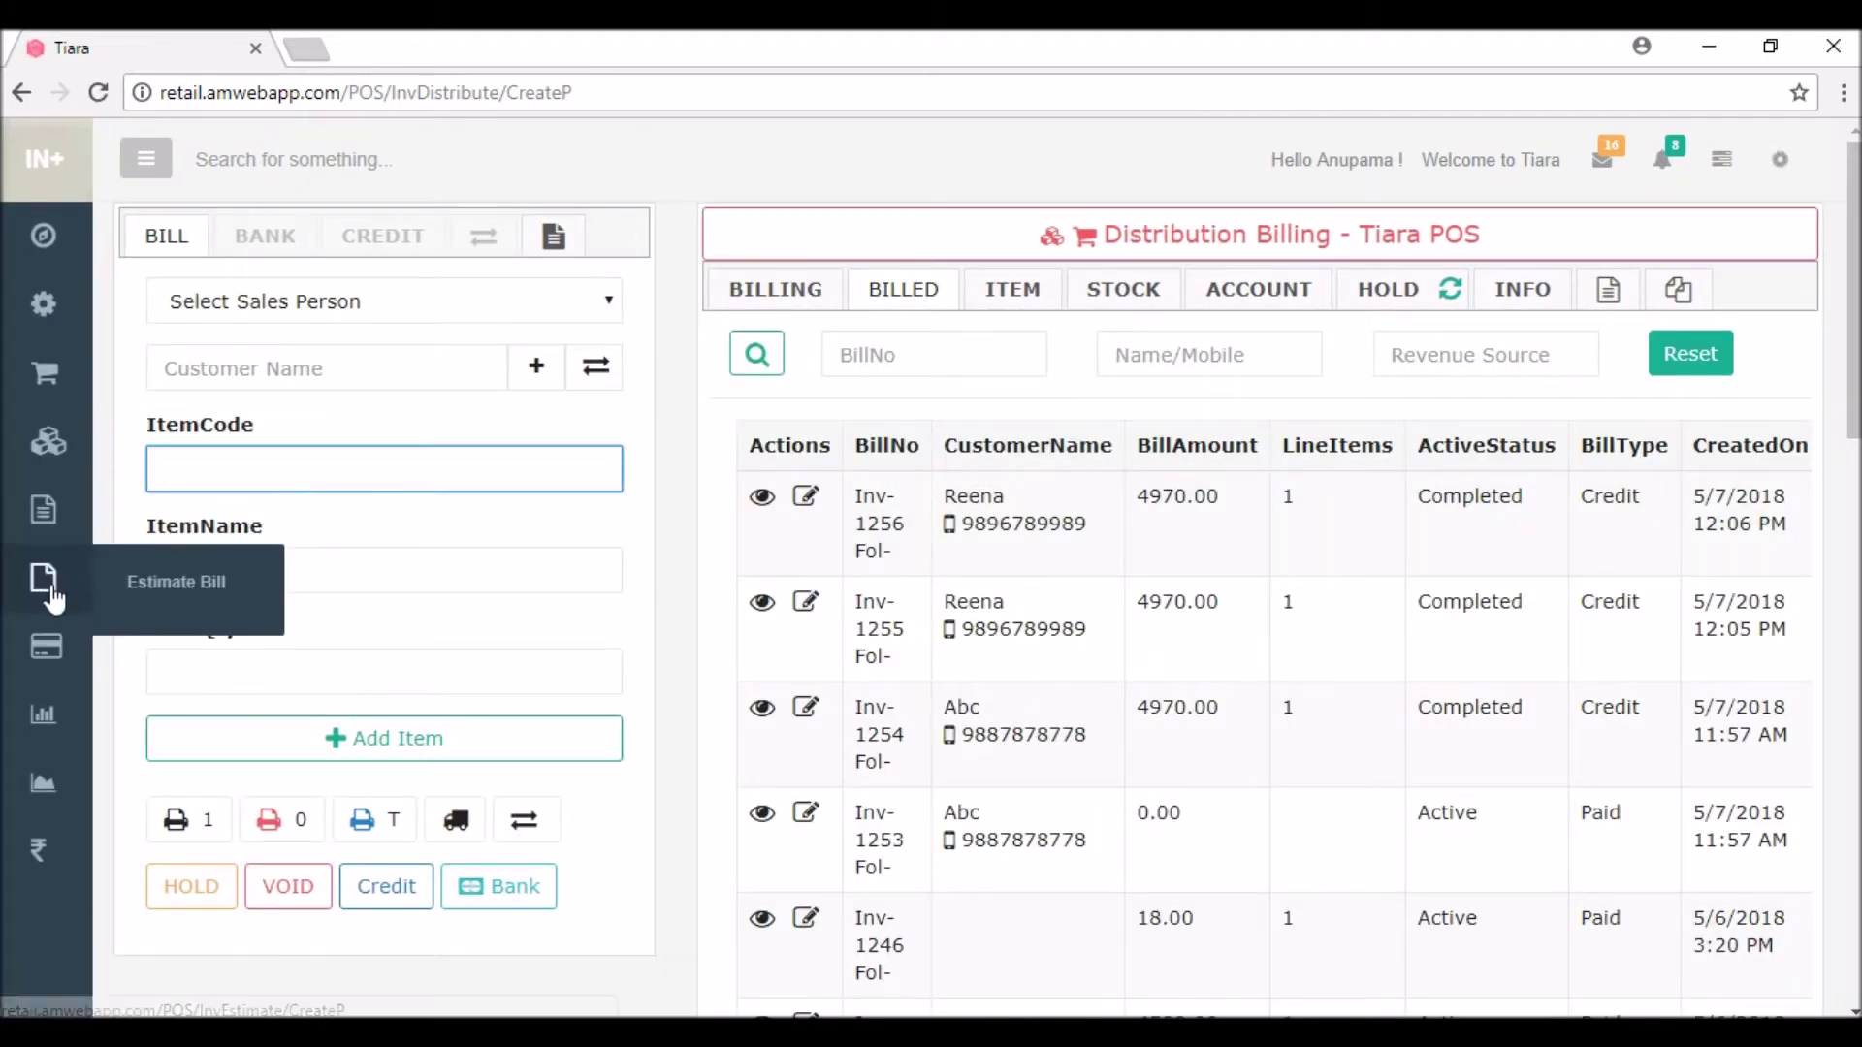
Step: Open the Customer Credits list from the sidebar's credit-card menu
mouse_move(51, 669)
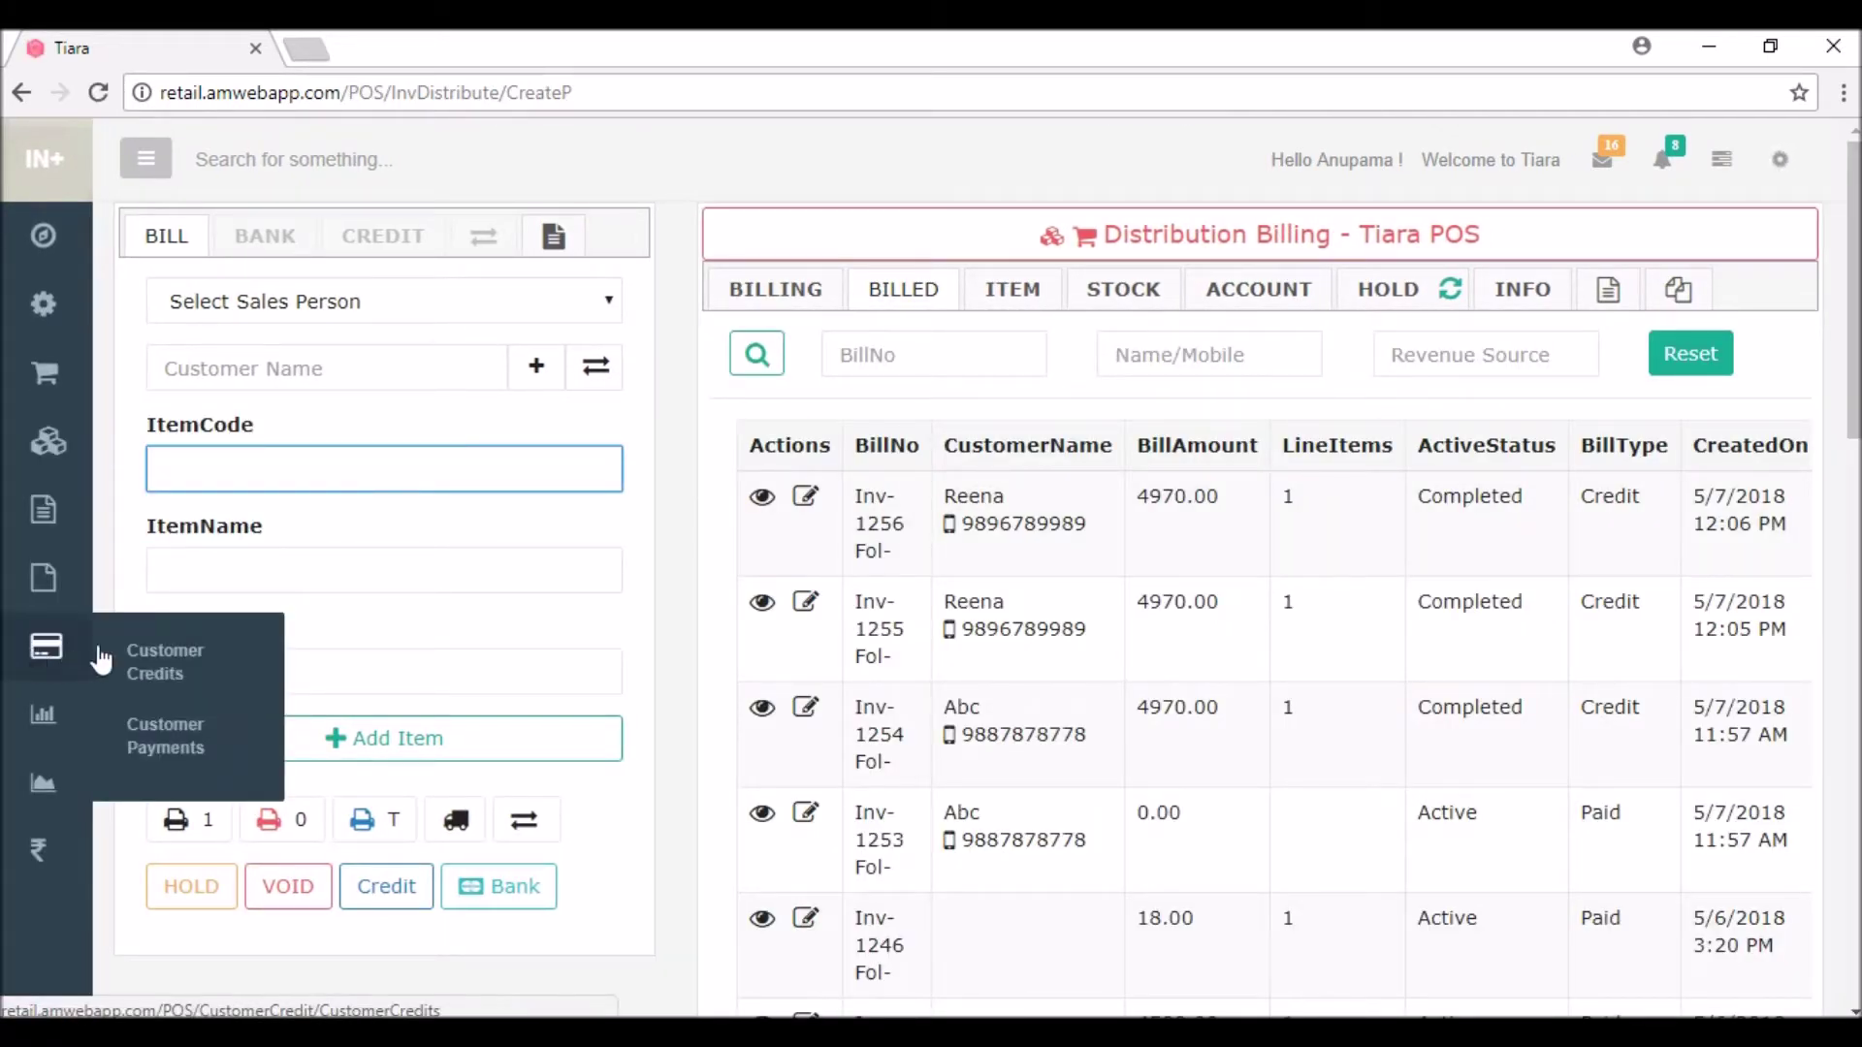
left_click(153, 669)
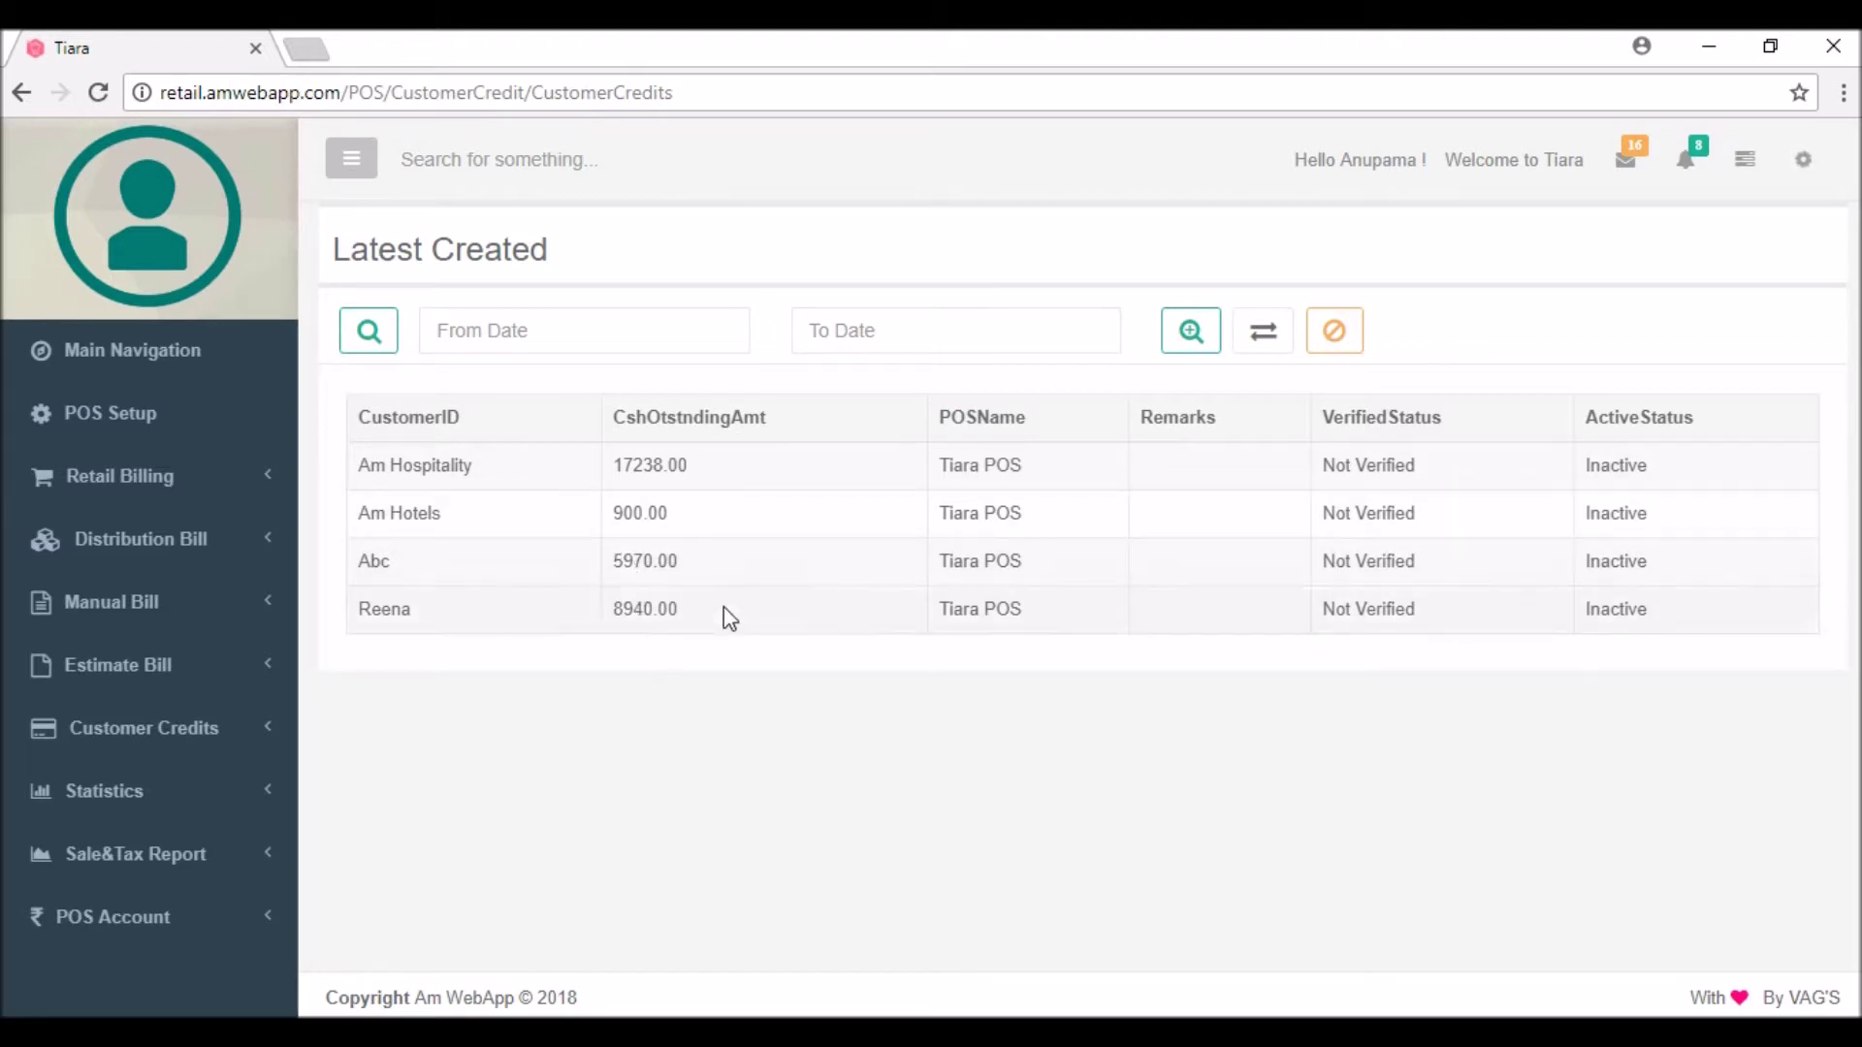
right_click(152, 354)
Step: Open Main Navigation in a new tab and go to Customers > Manage Customer > Add Customer
left_click(208, 372)
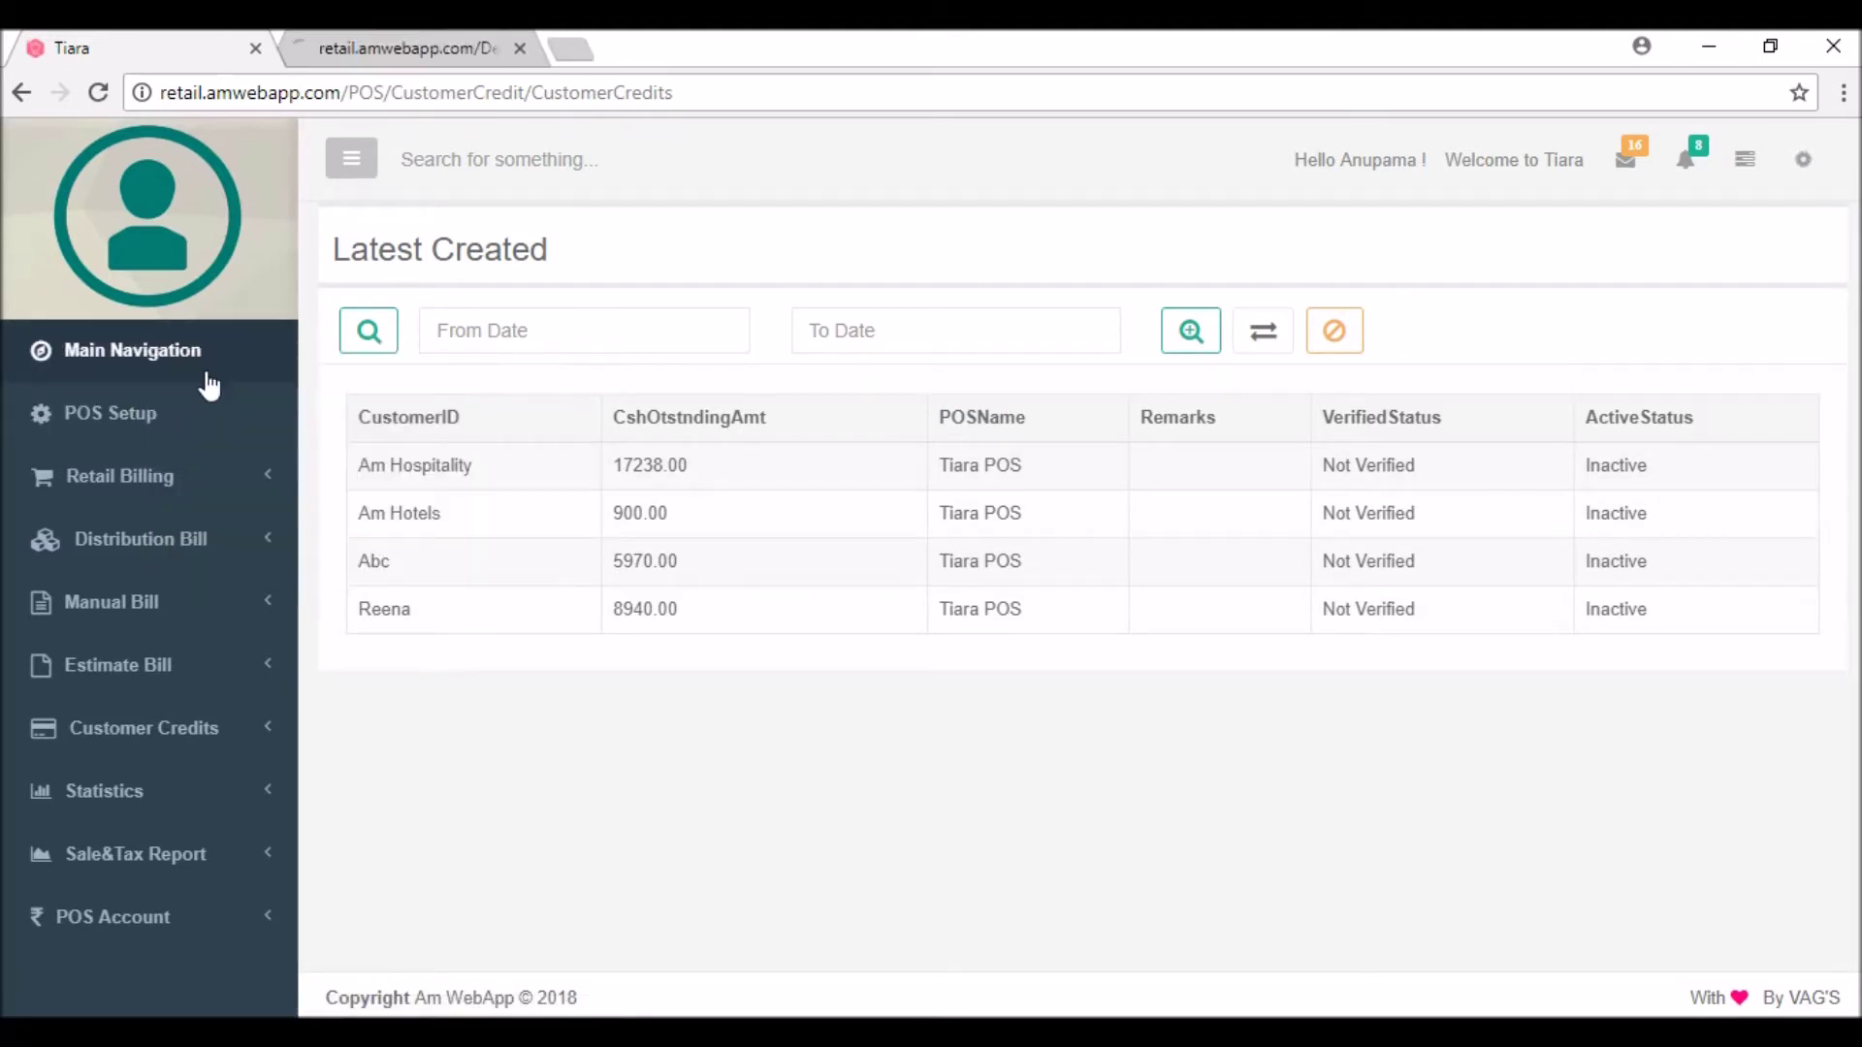
left_click(358, 43)
left_click(475, 310)
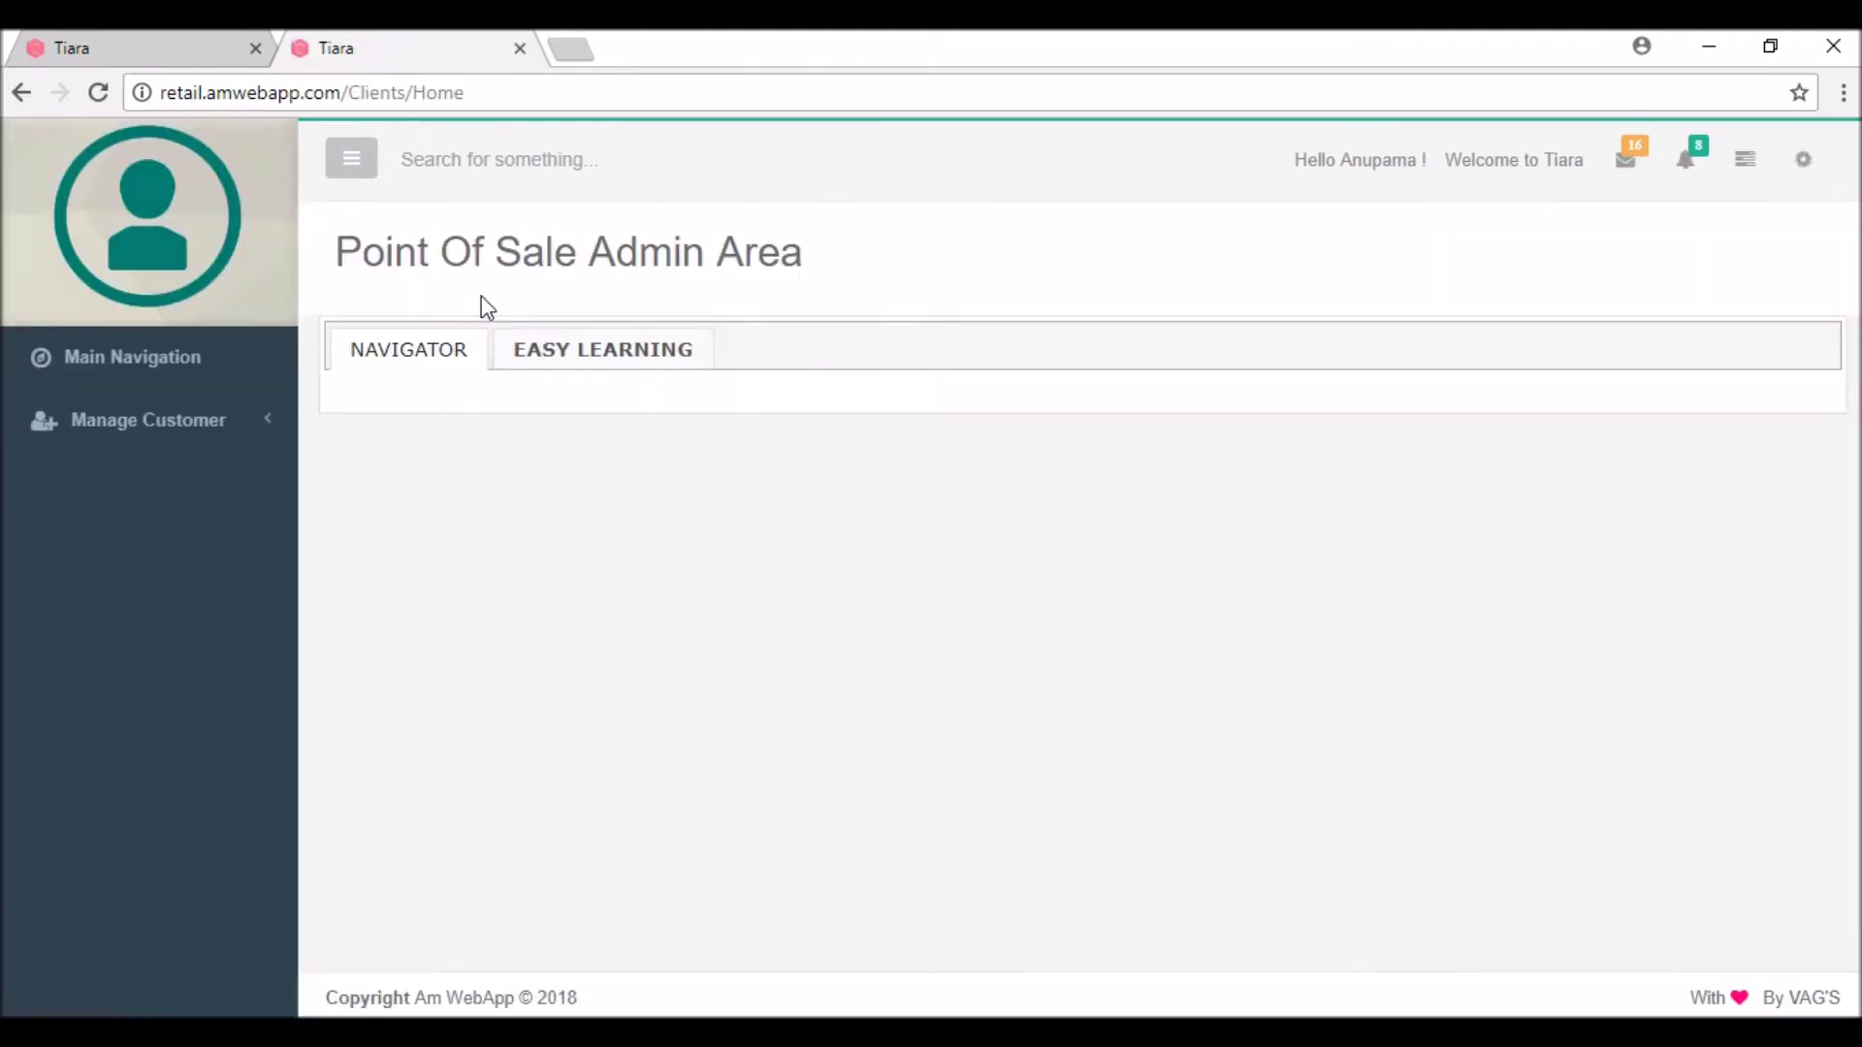
left_click(163, 450)
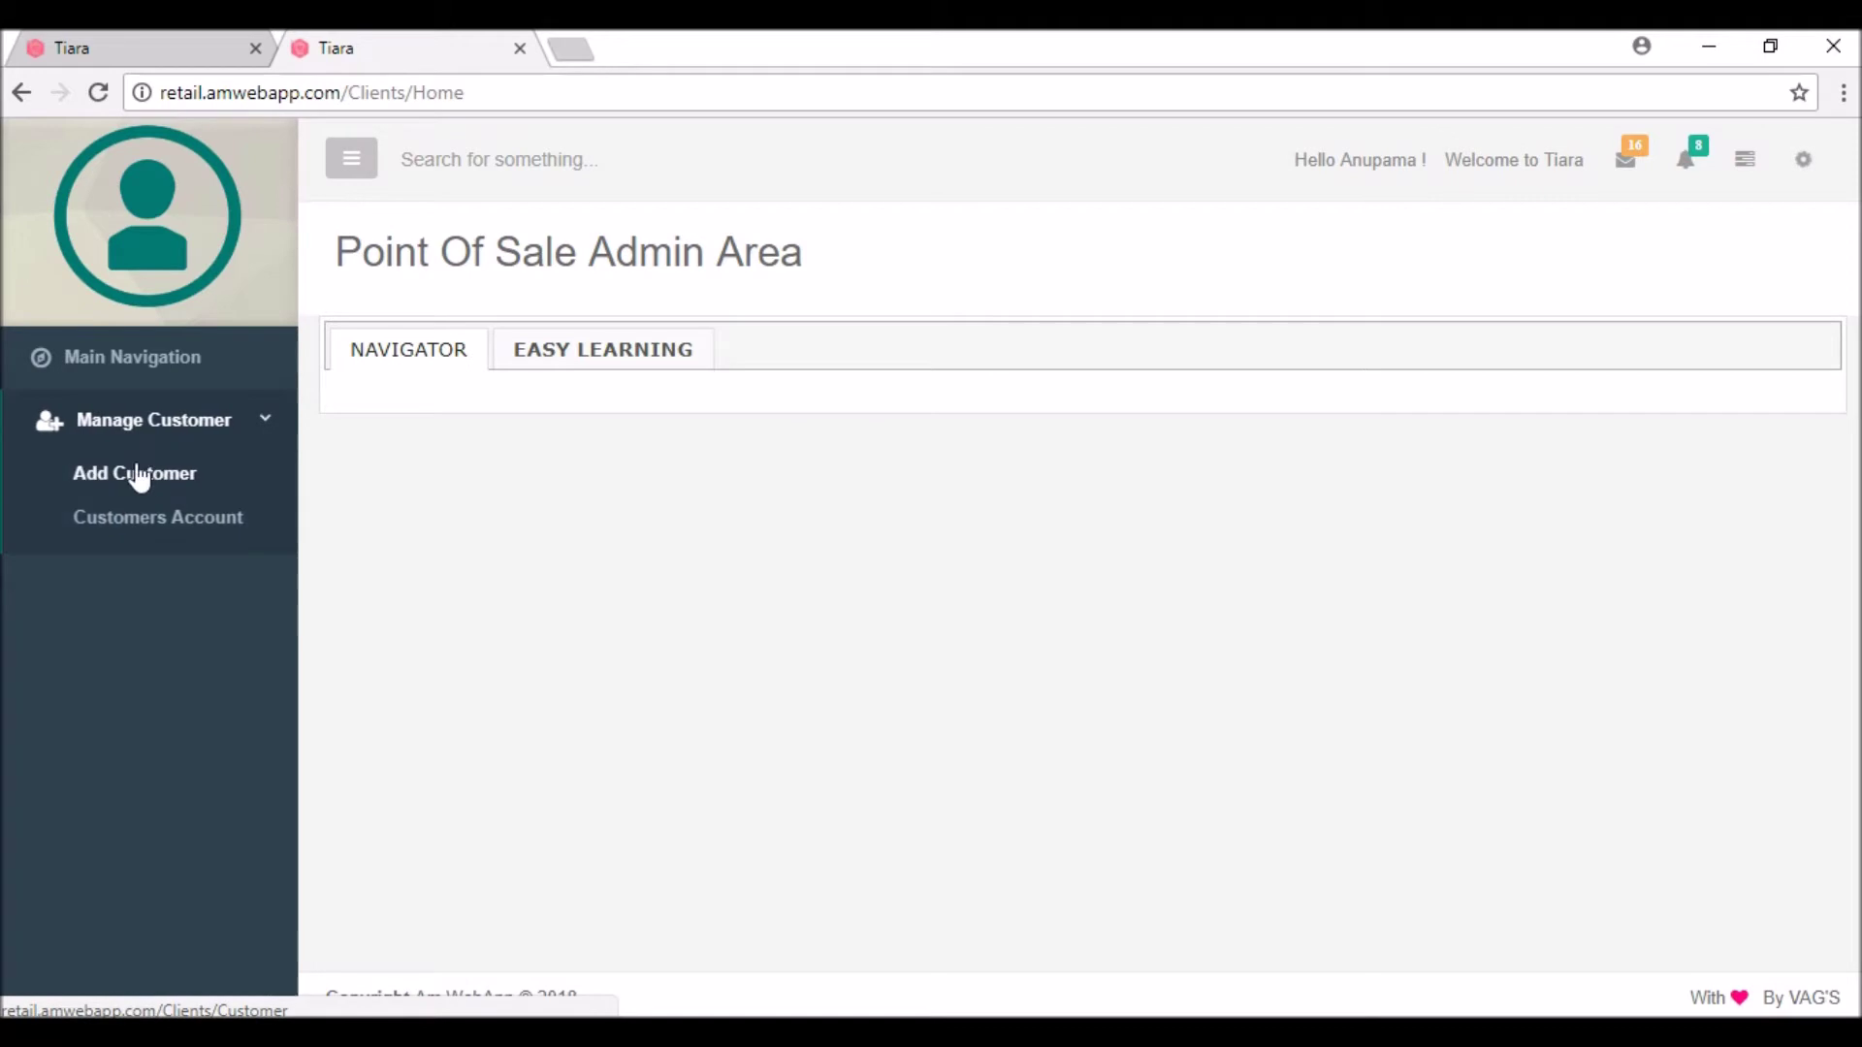
left_click(137, 482)
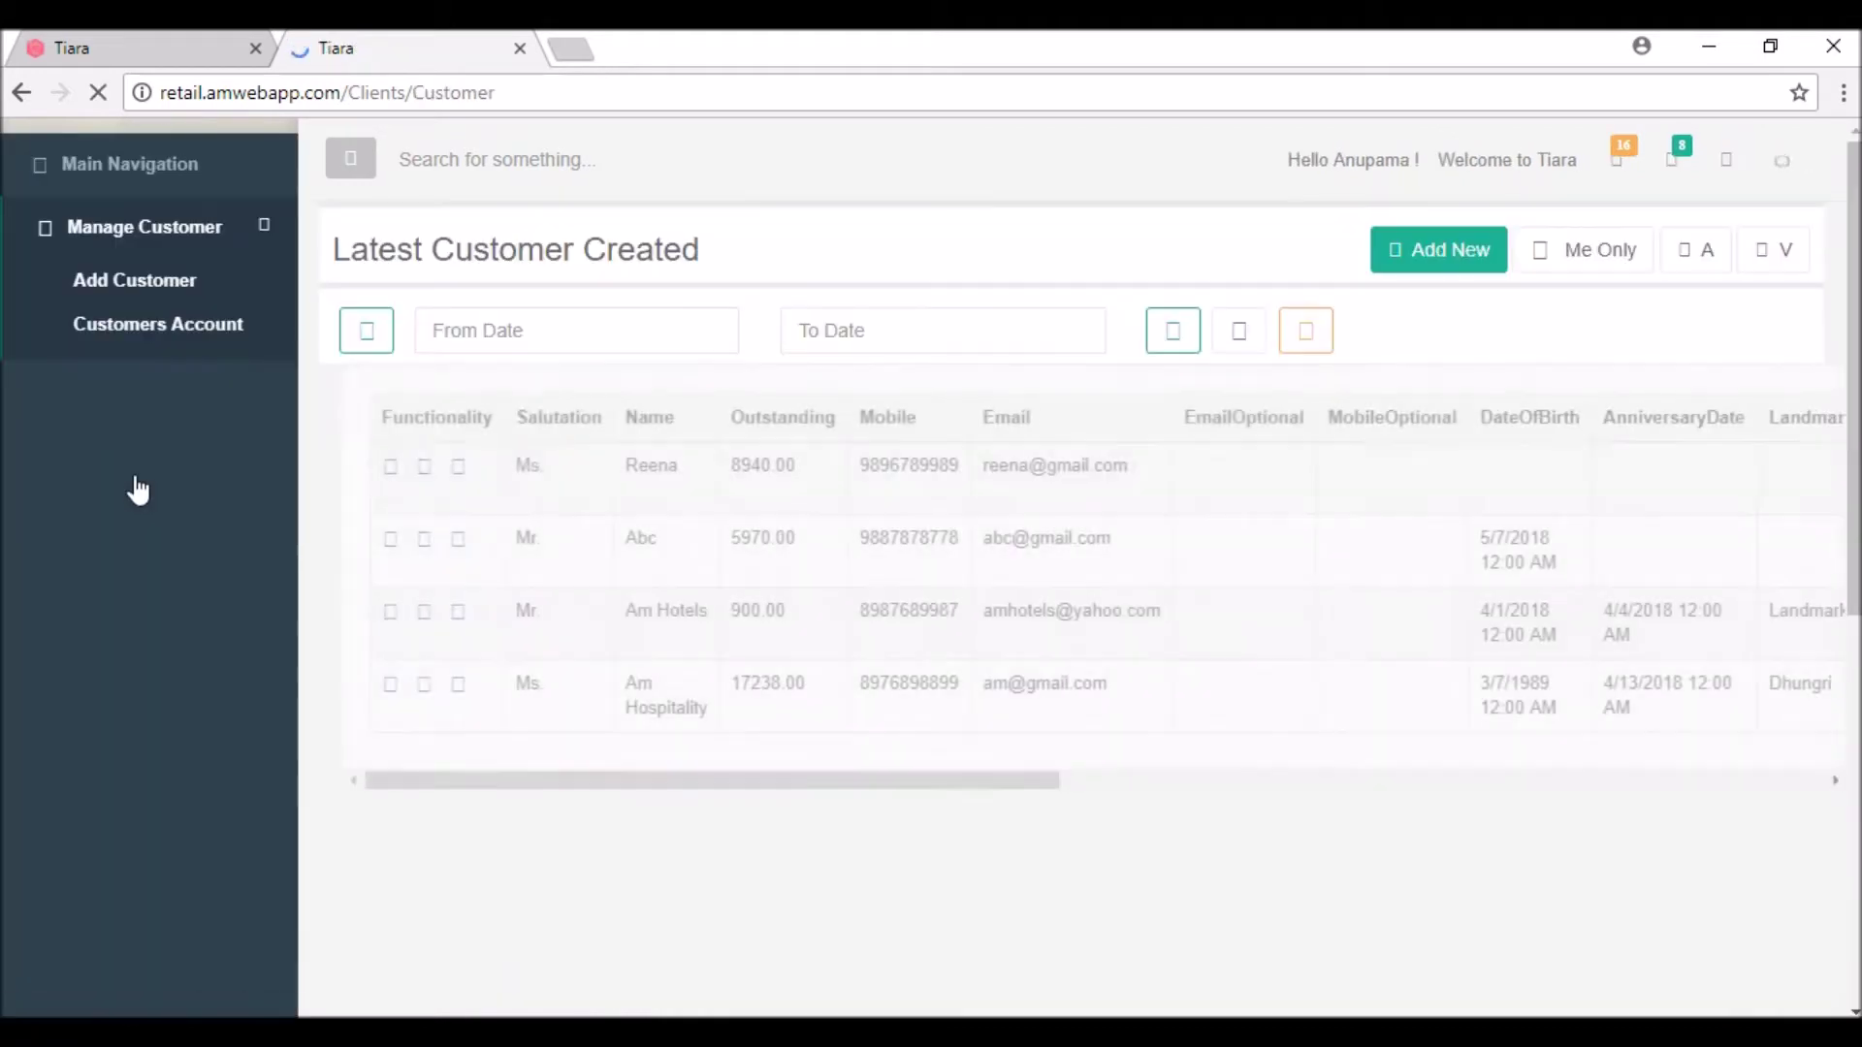
Step: Start a new customer record with salutation Mr
left_click(1431, 254)
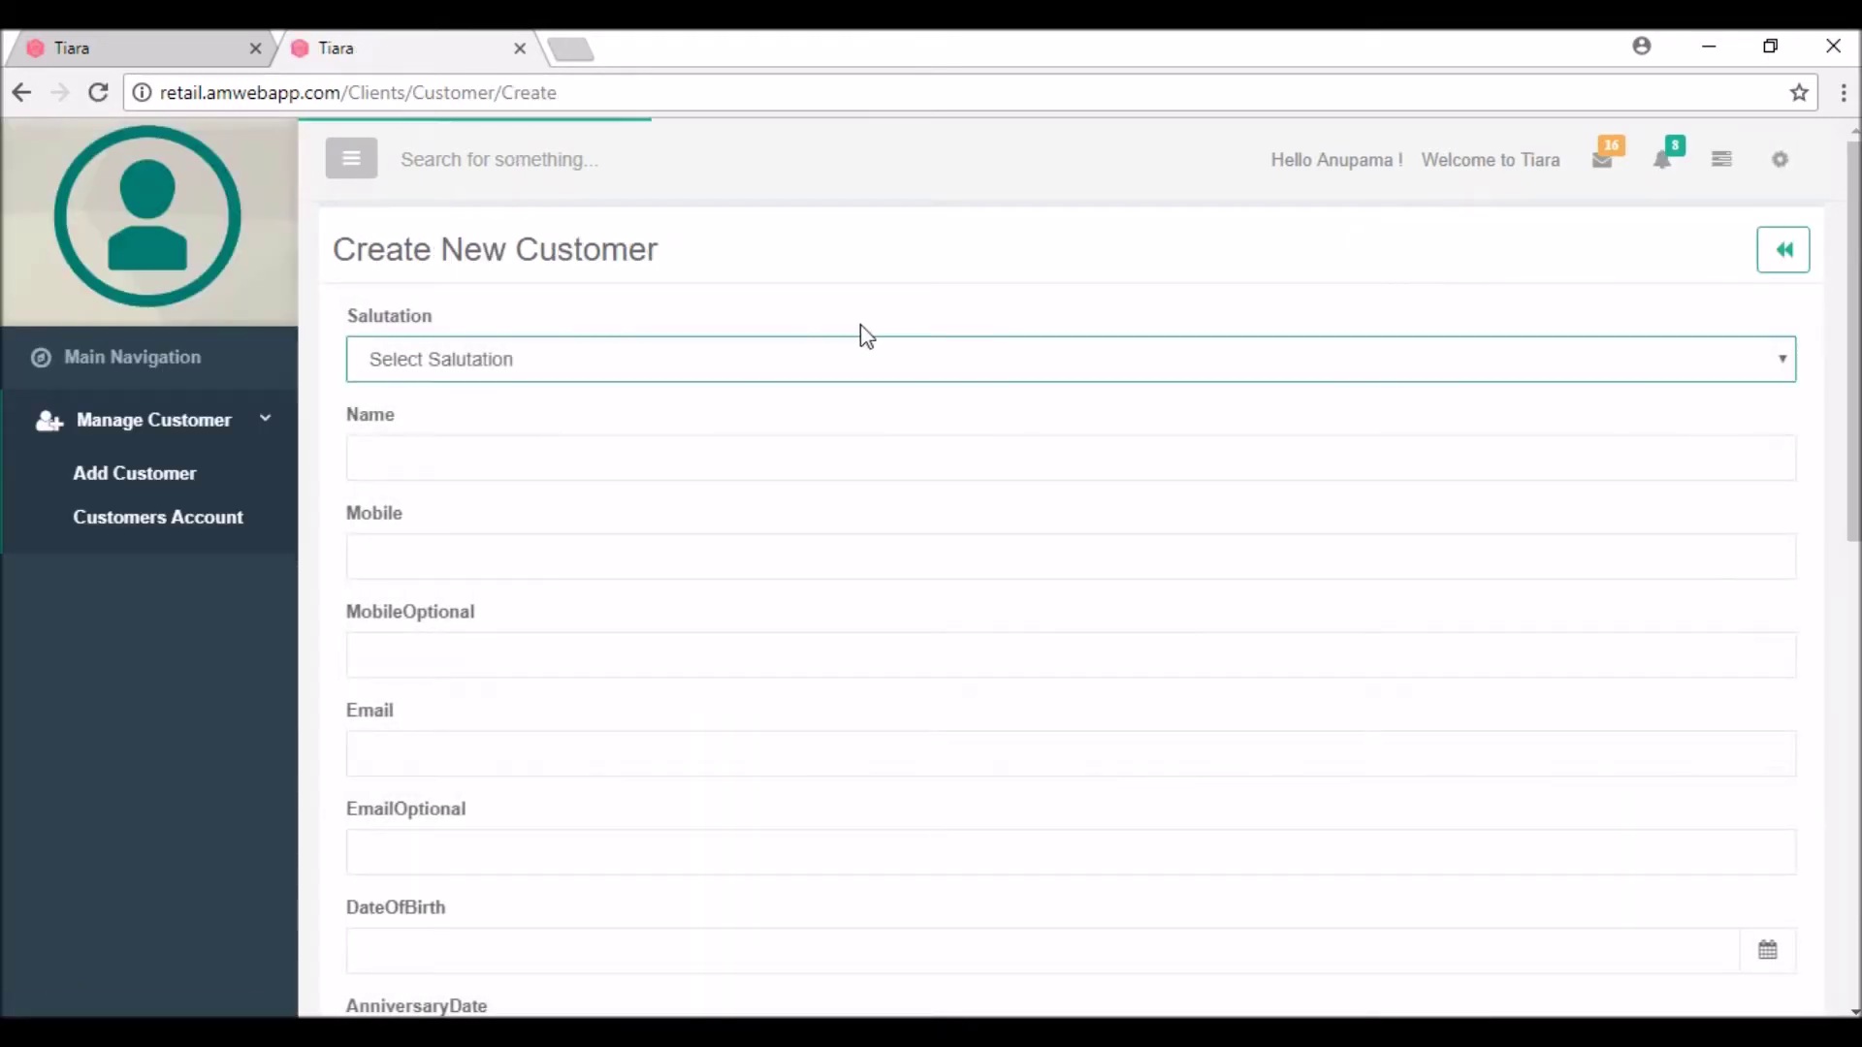
left_click(735, 373)
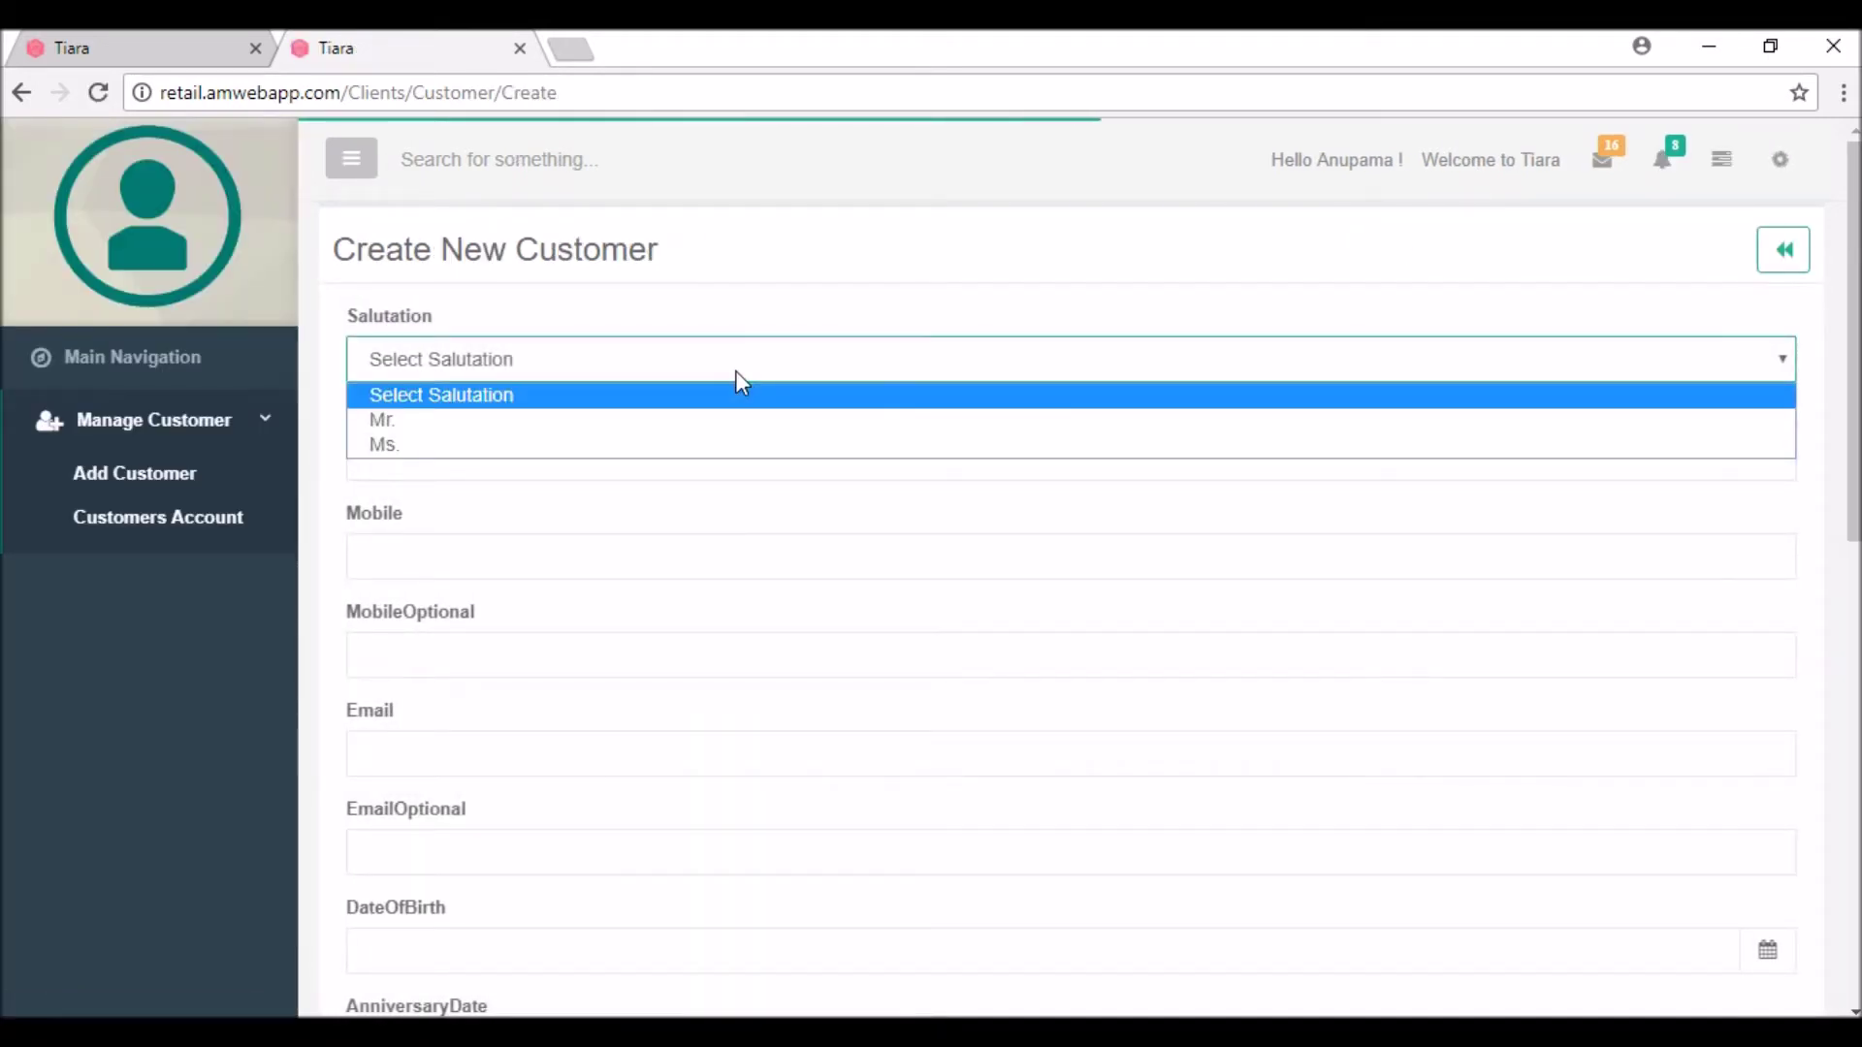
left_click(531, 420)
Step: Fill in the customer's name, mobile number and e-mail address
left_click(437, 459)
type("punn")
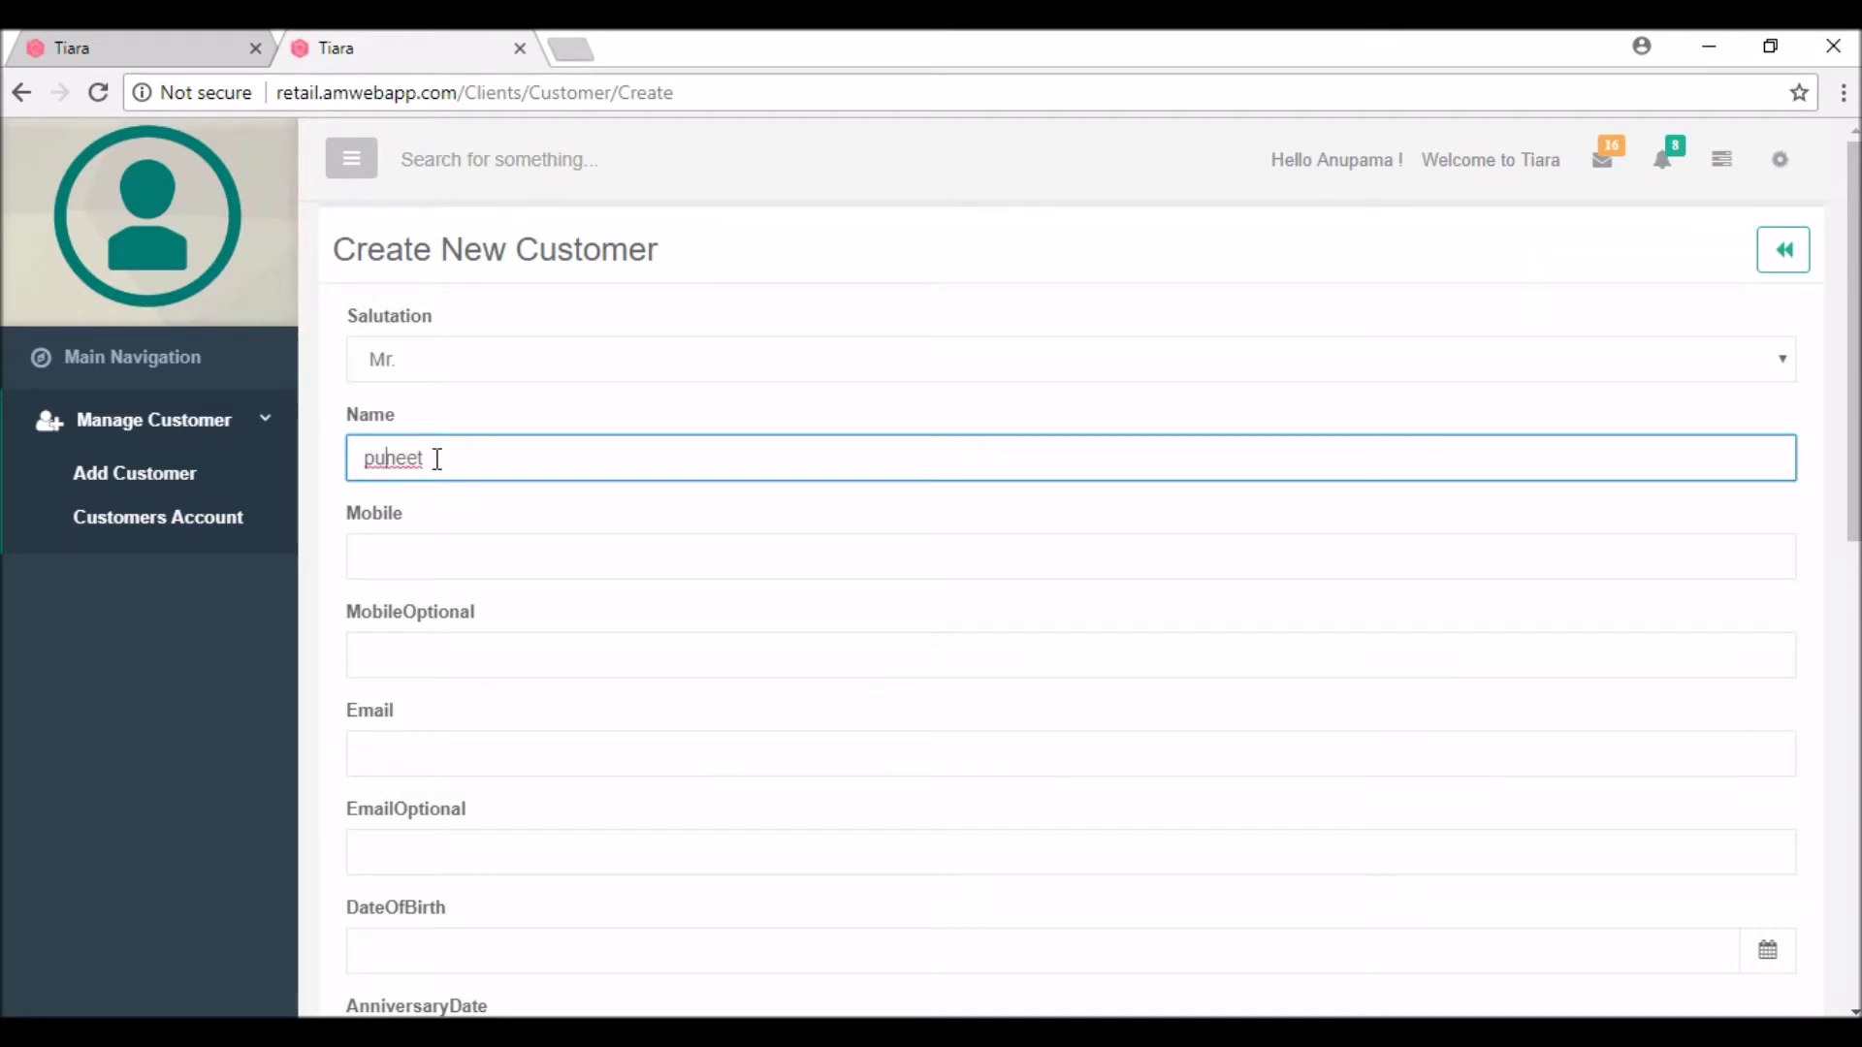
key("Home")
key("Delete")
type("P")
left_click(389, 553)
left_click(377, 734)
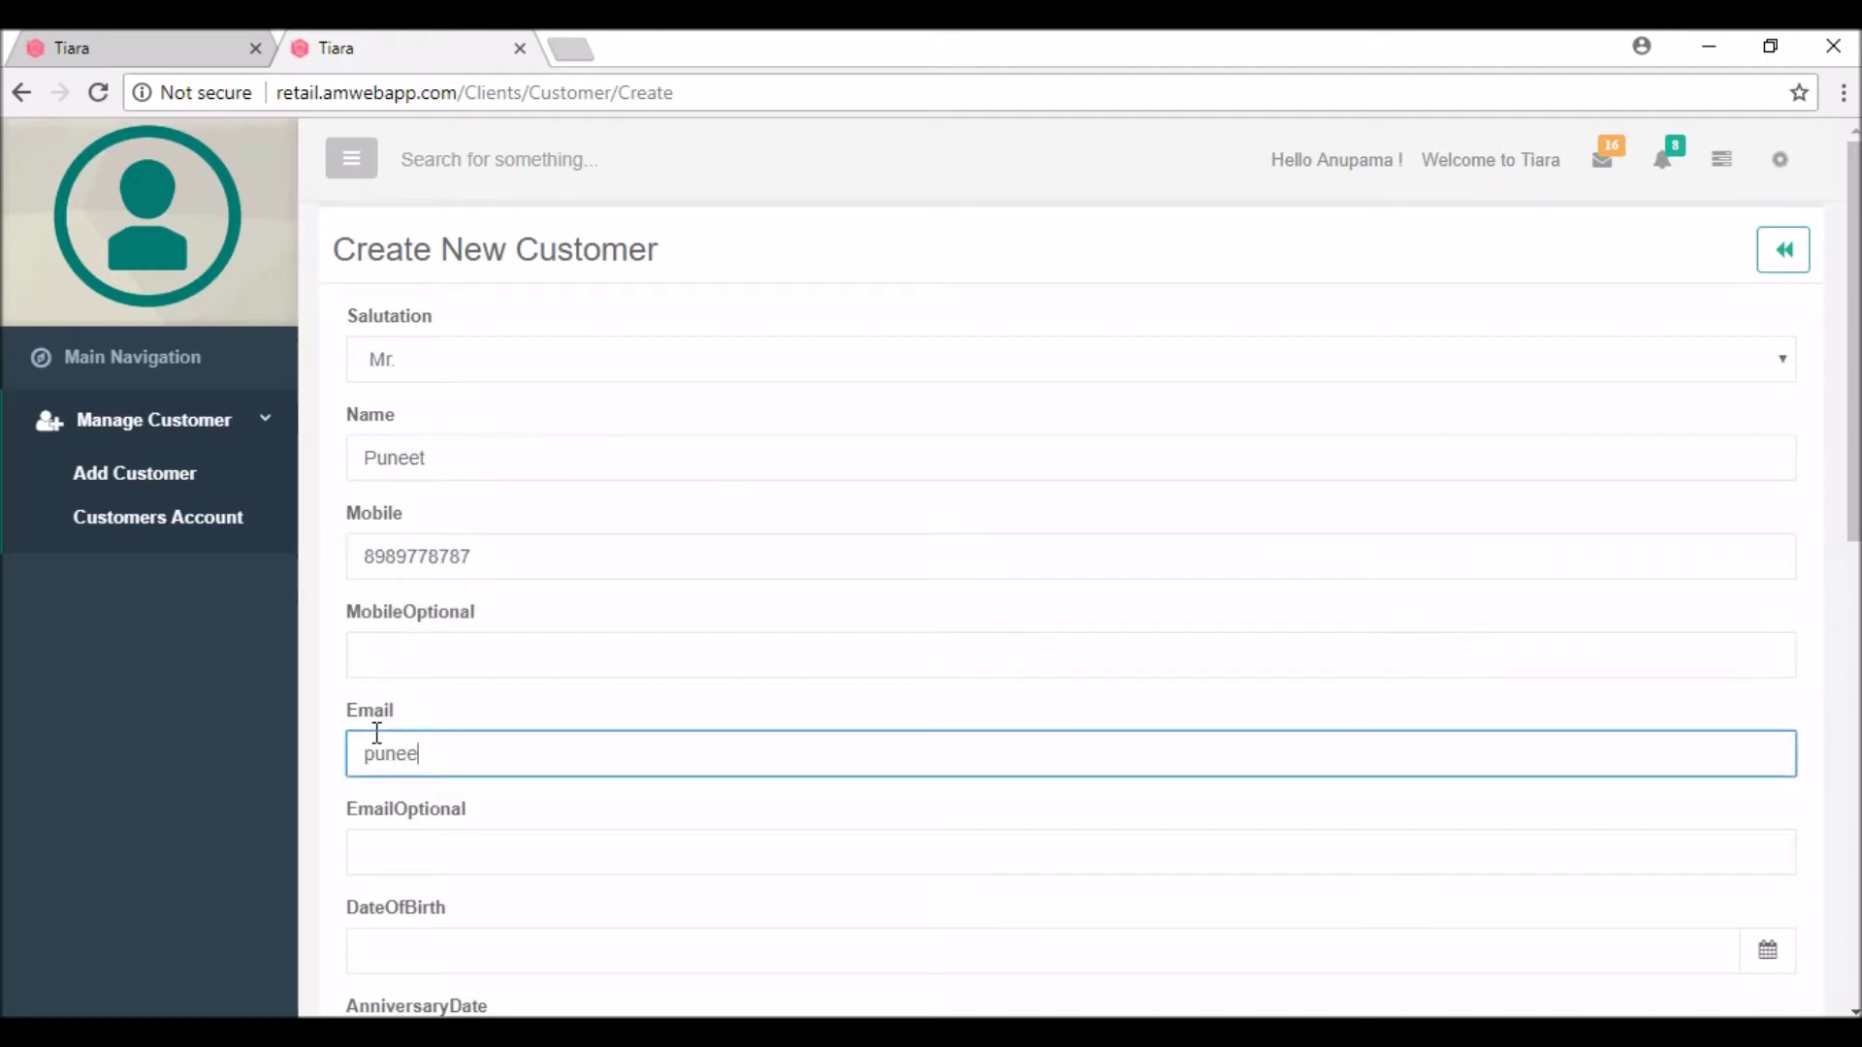
key("Tab")
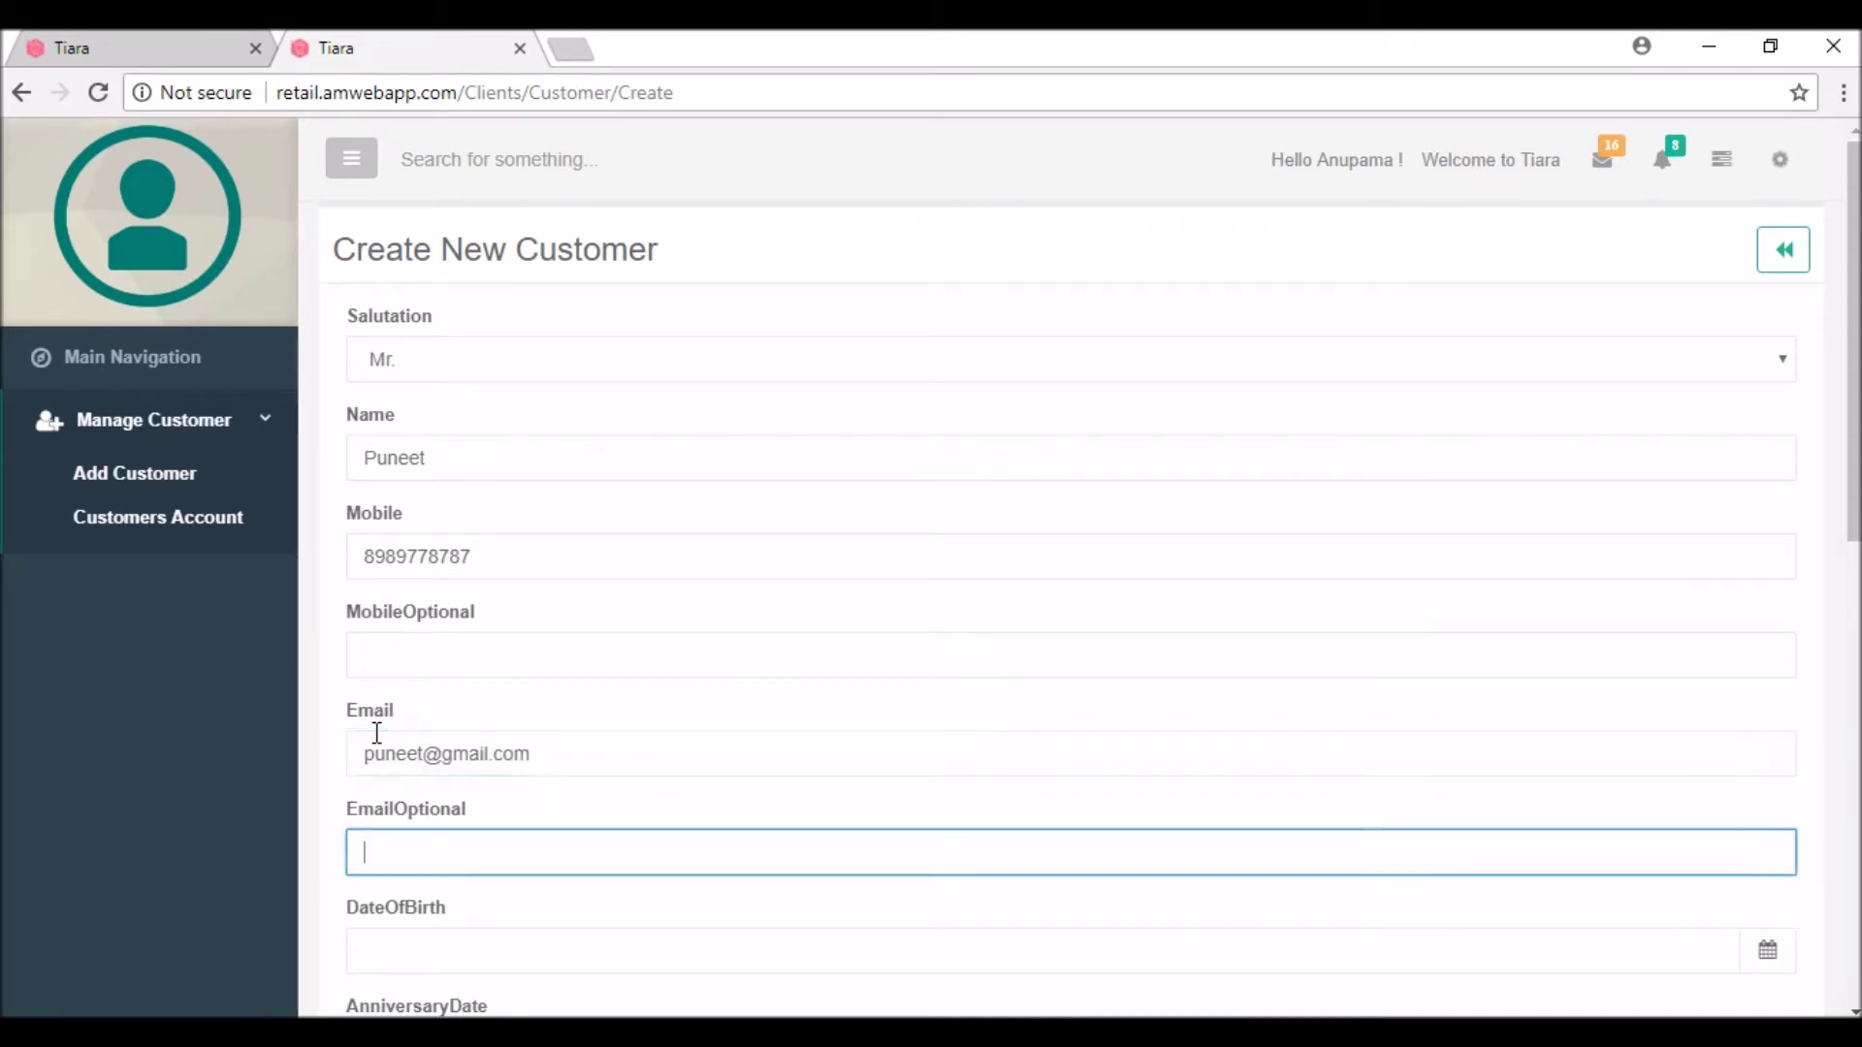
key("Tab")
key("Tab")
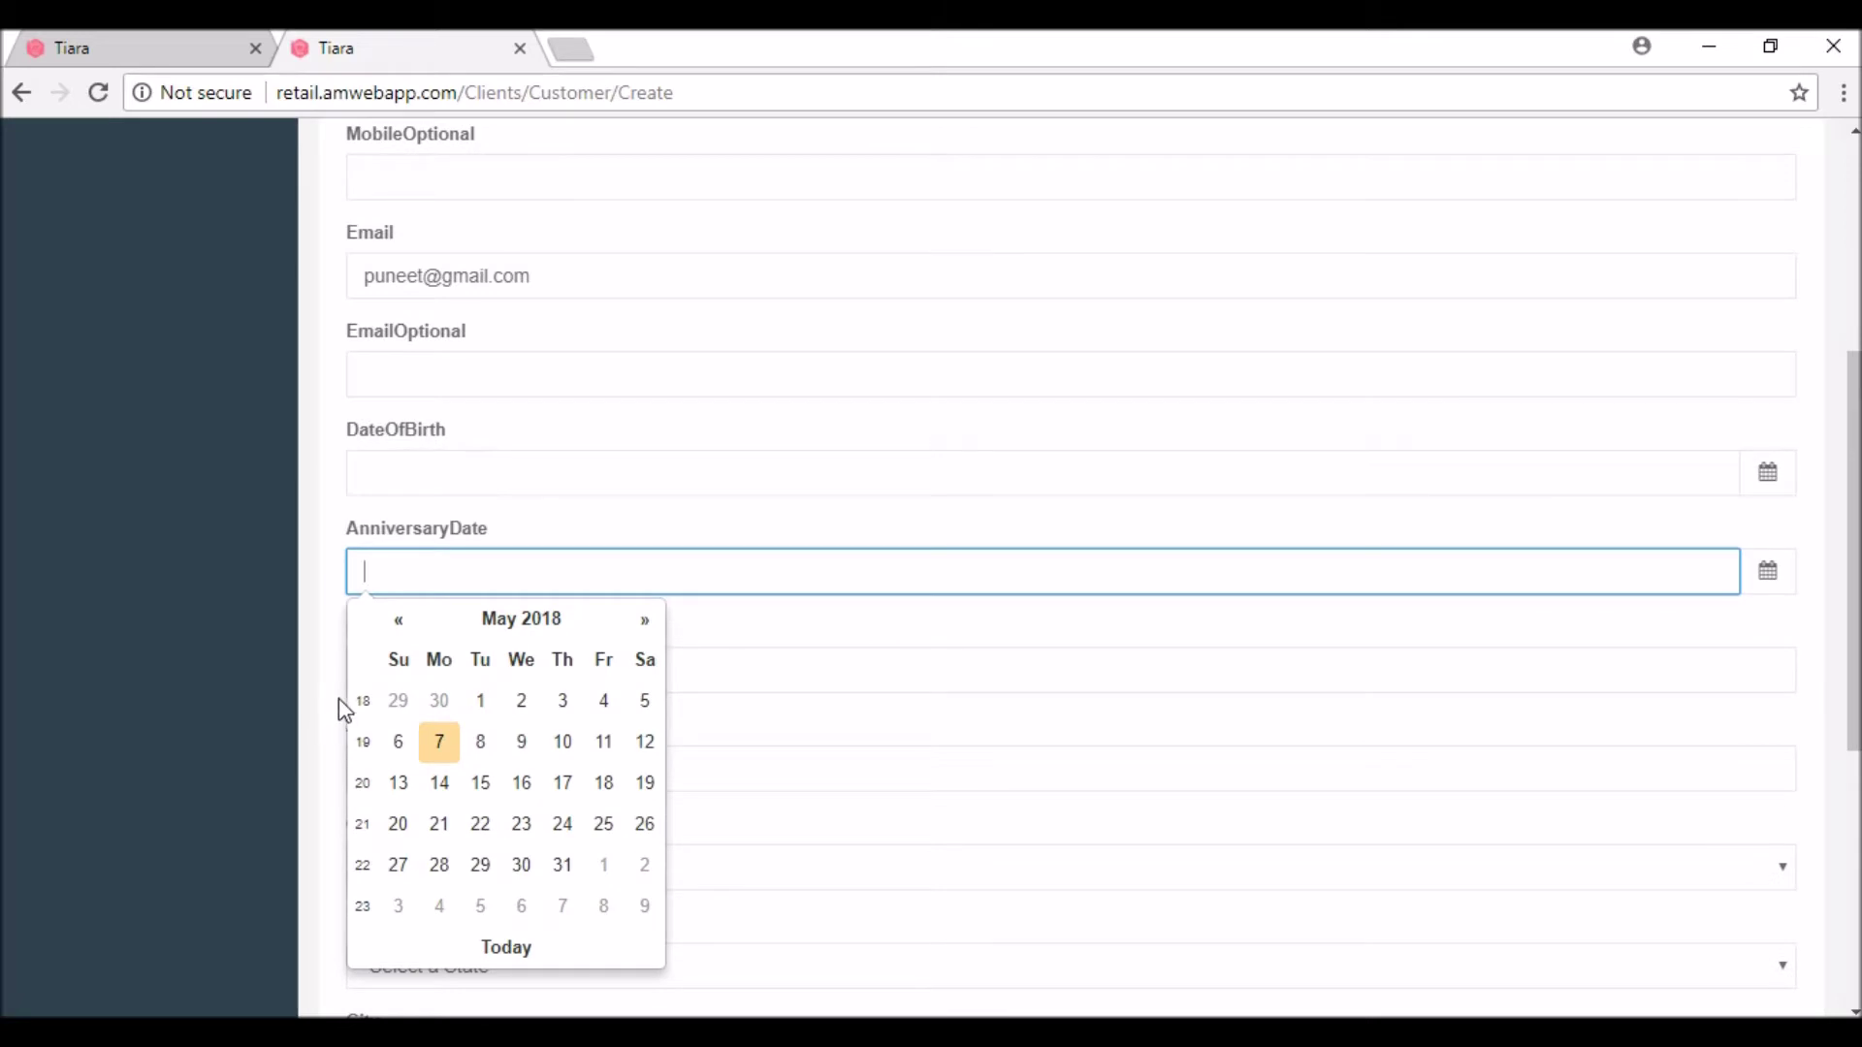
Step: Set anniversary and birth dates to May 7, 2018, carry-forward balance 1000, and create the customer
left_click(435, 745)
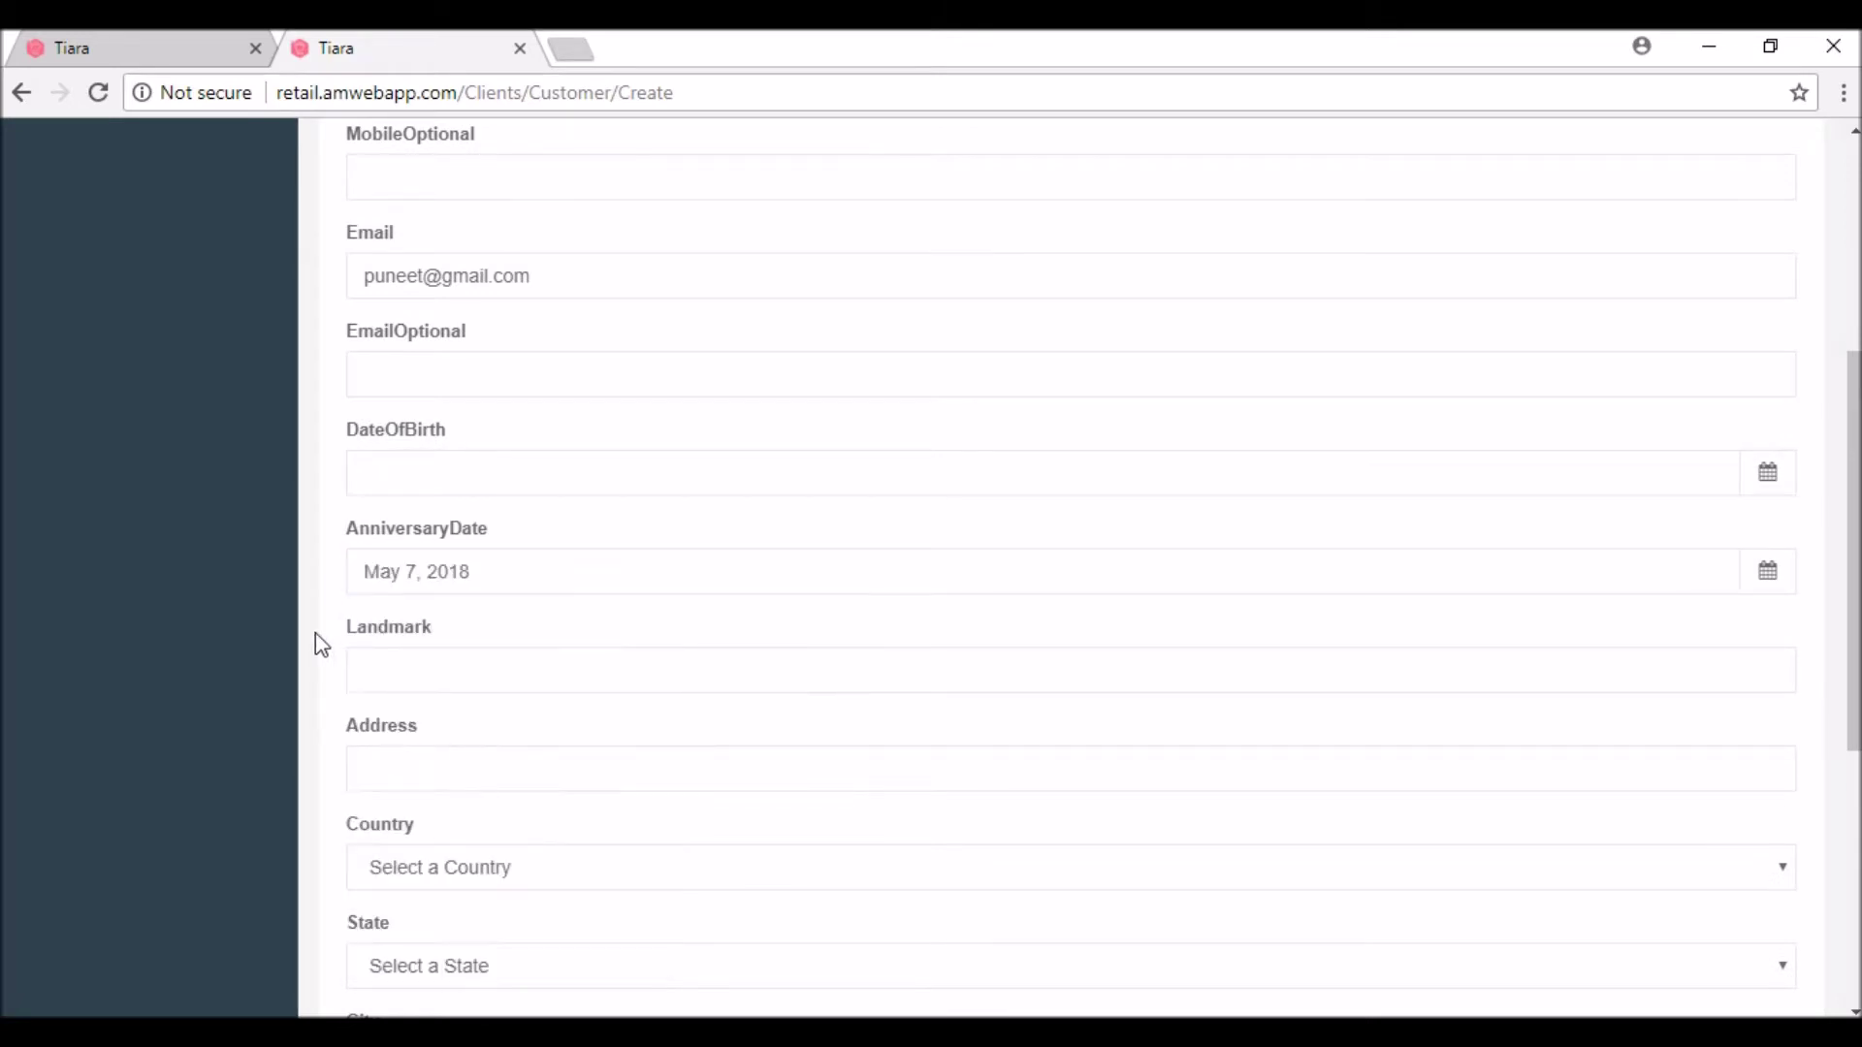
left_click(412, 472)
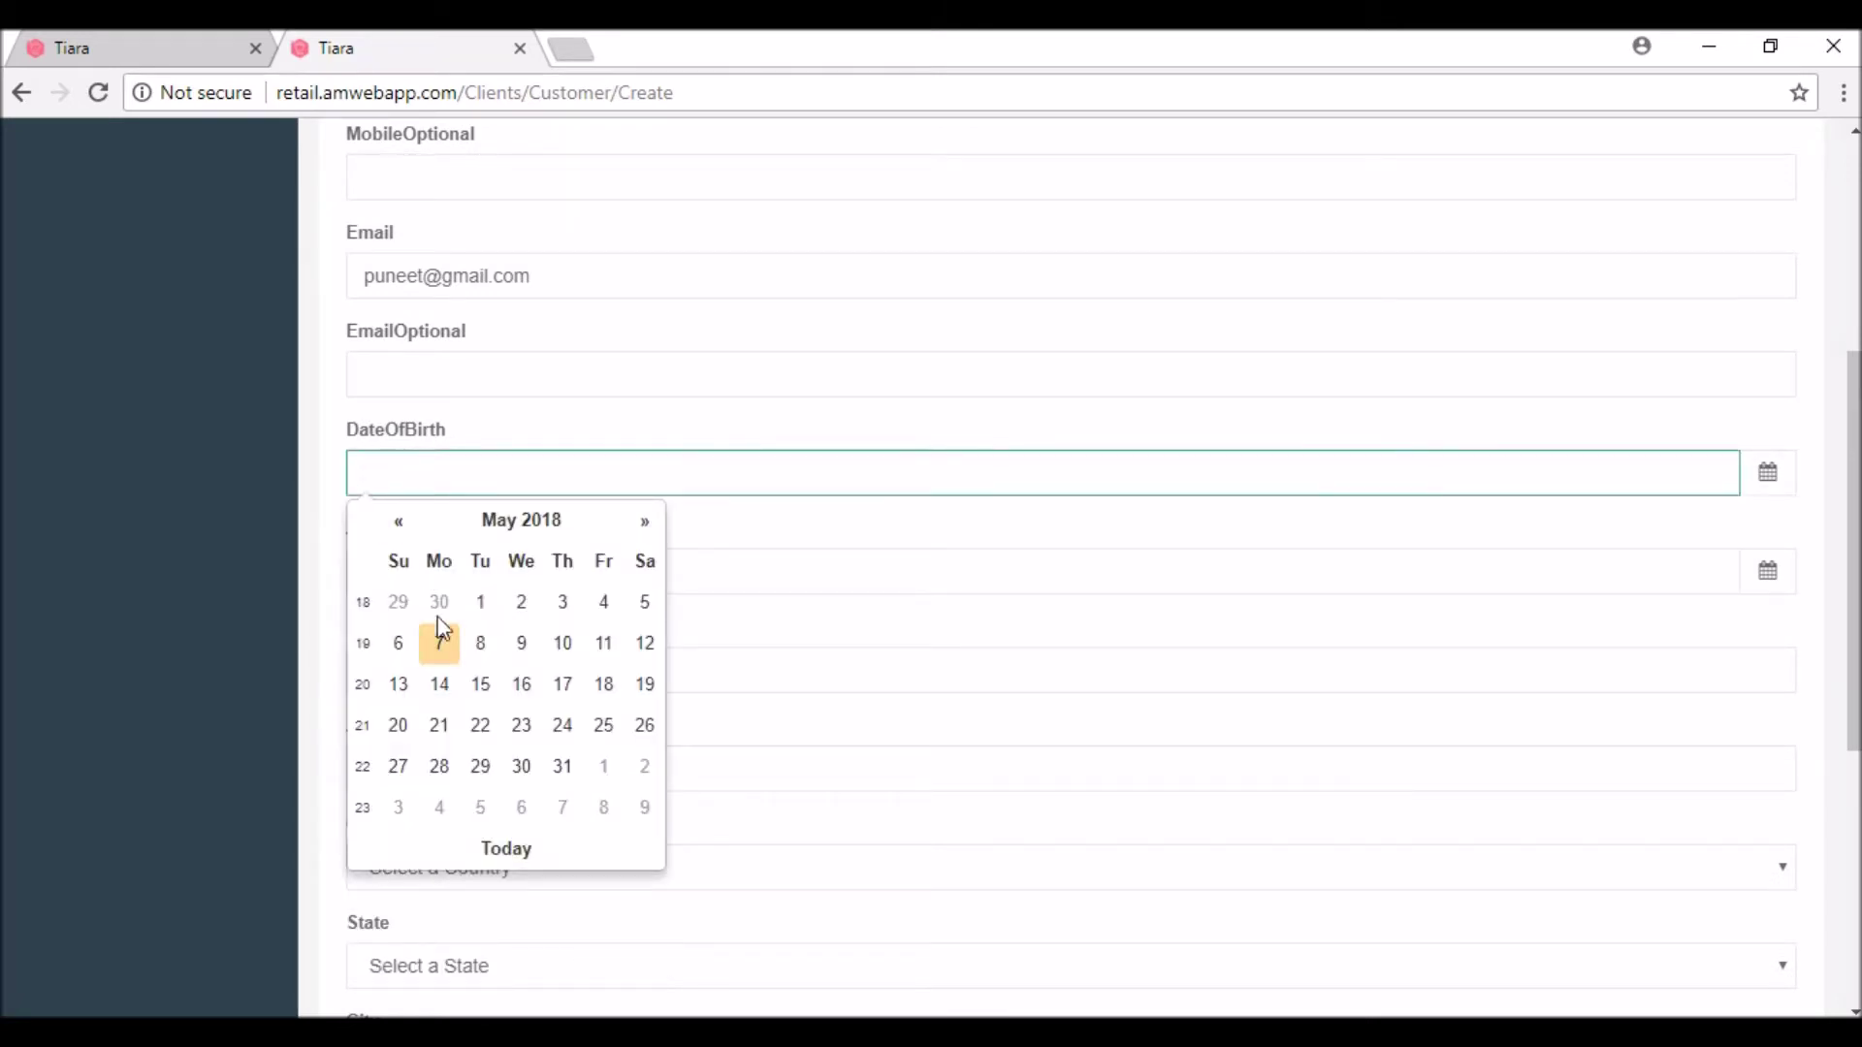
left_click(441, 645)
scroll(326, 625, "down", 5)
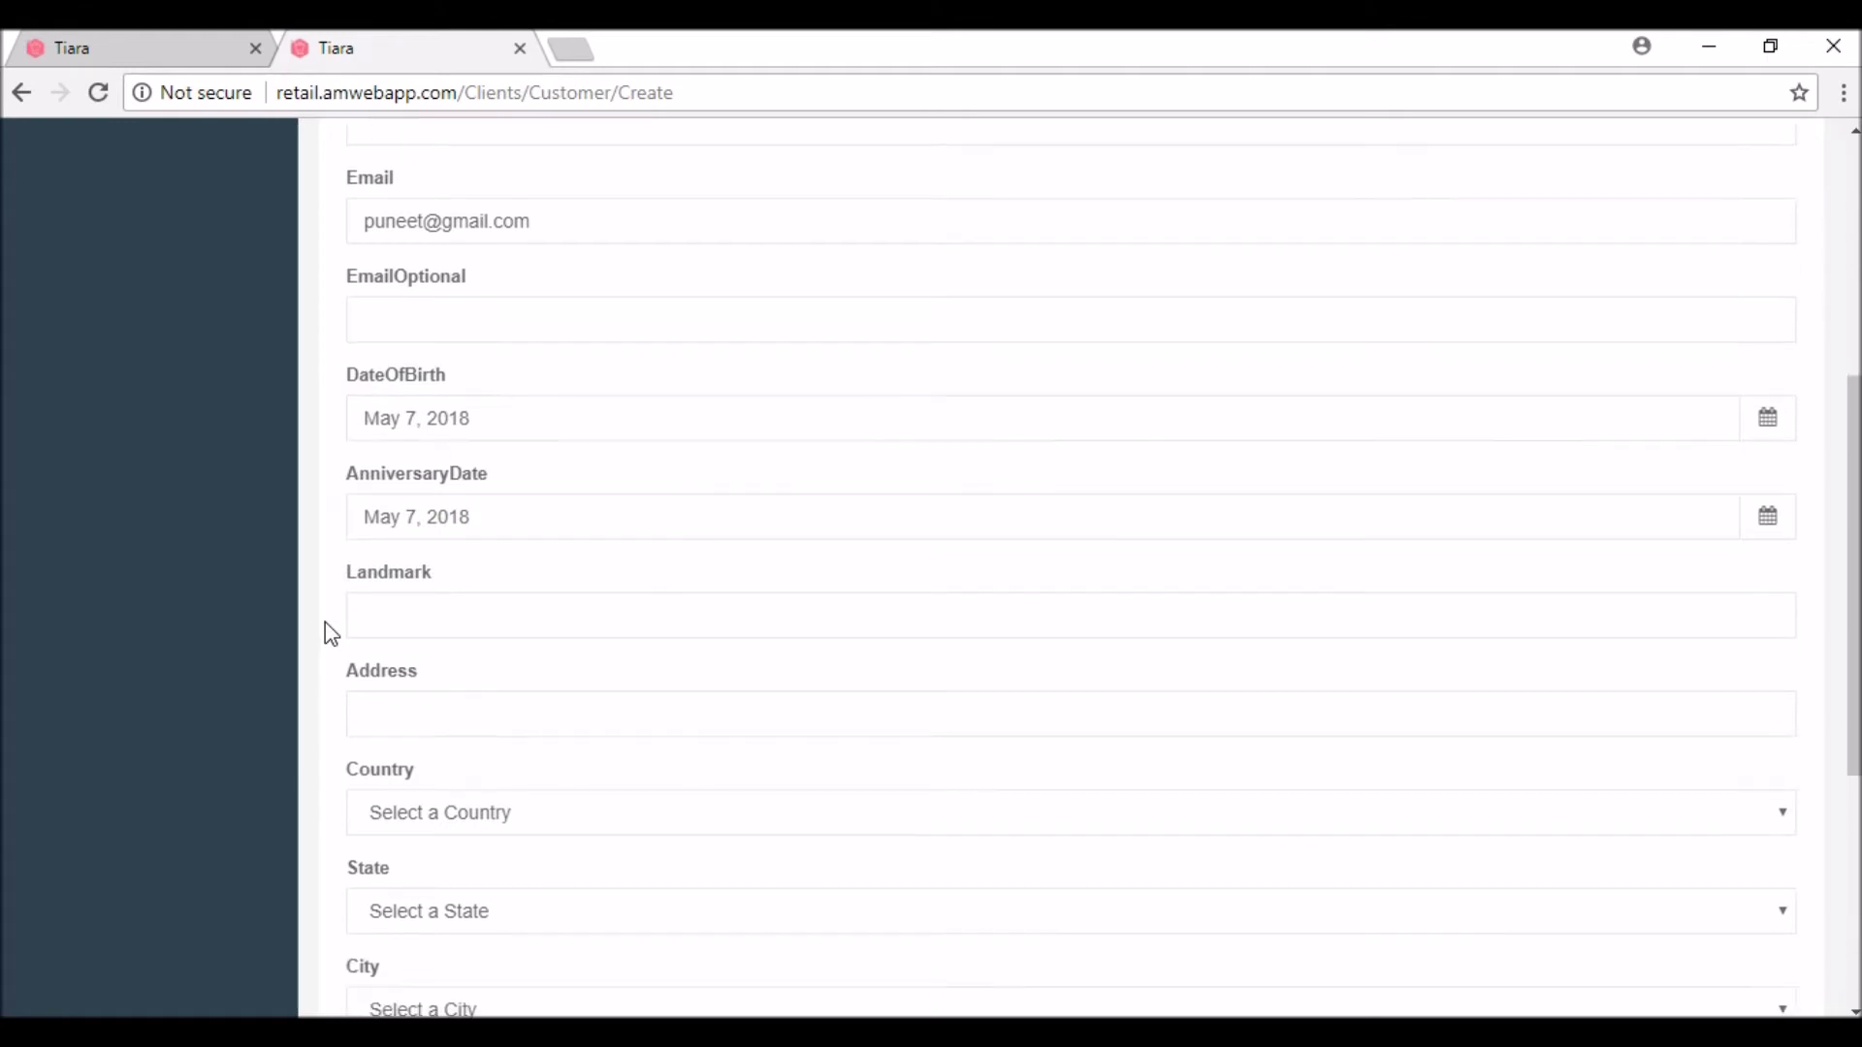
scroll(326, 632, "down", 1)
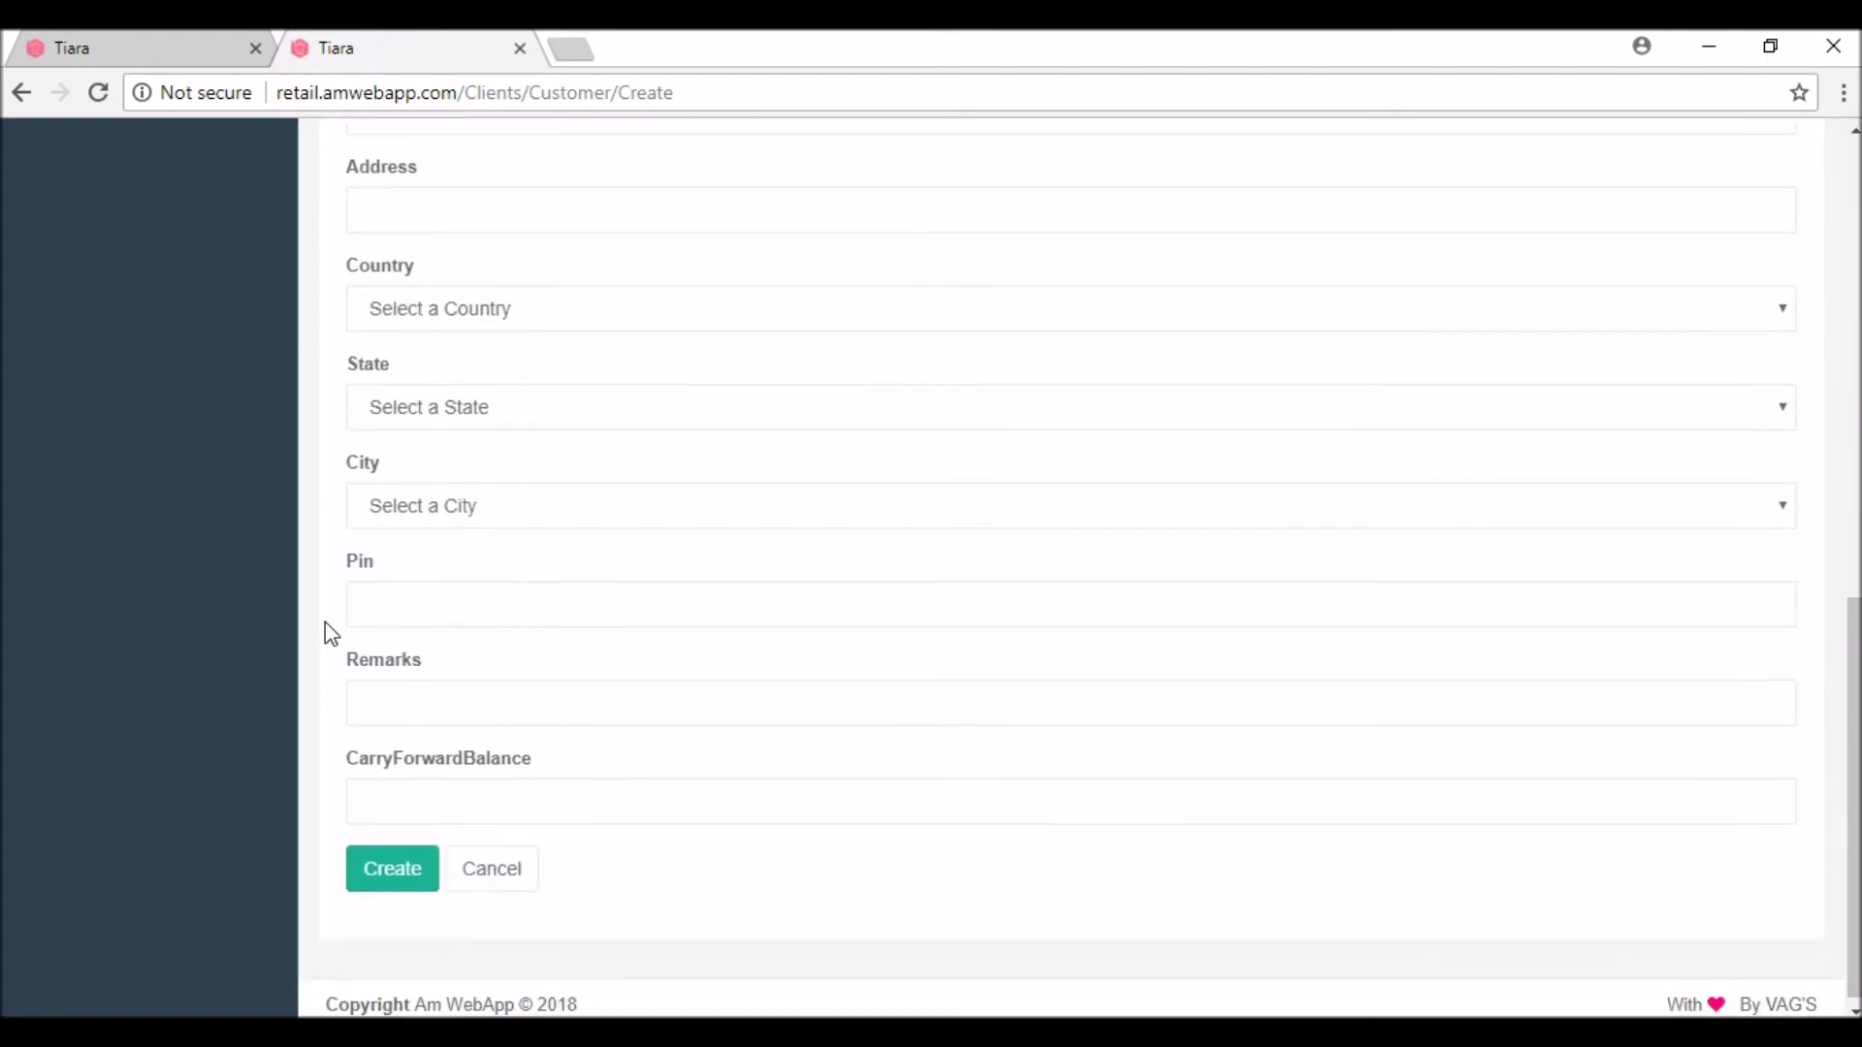
left_click(408, 794)
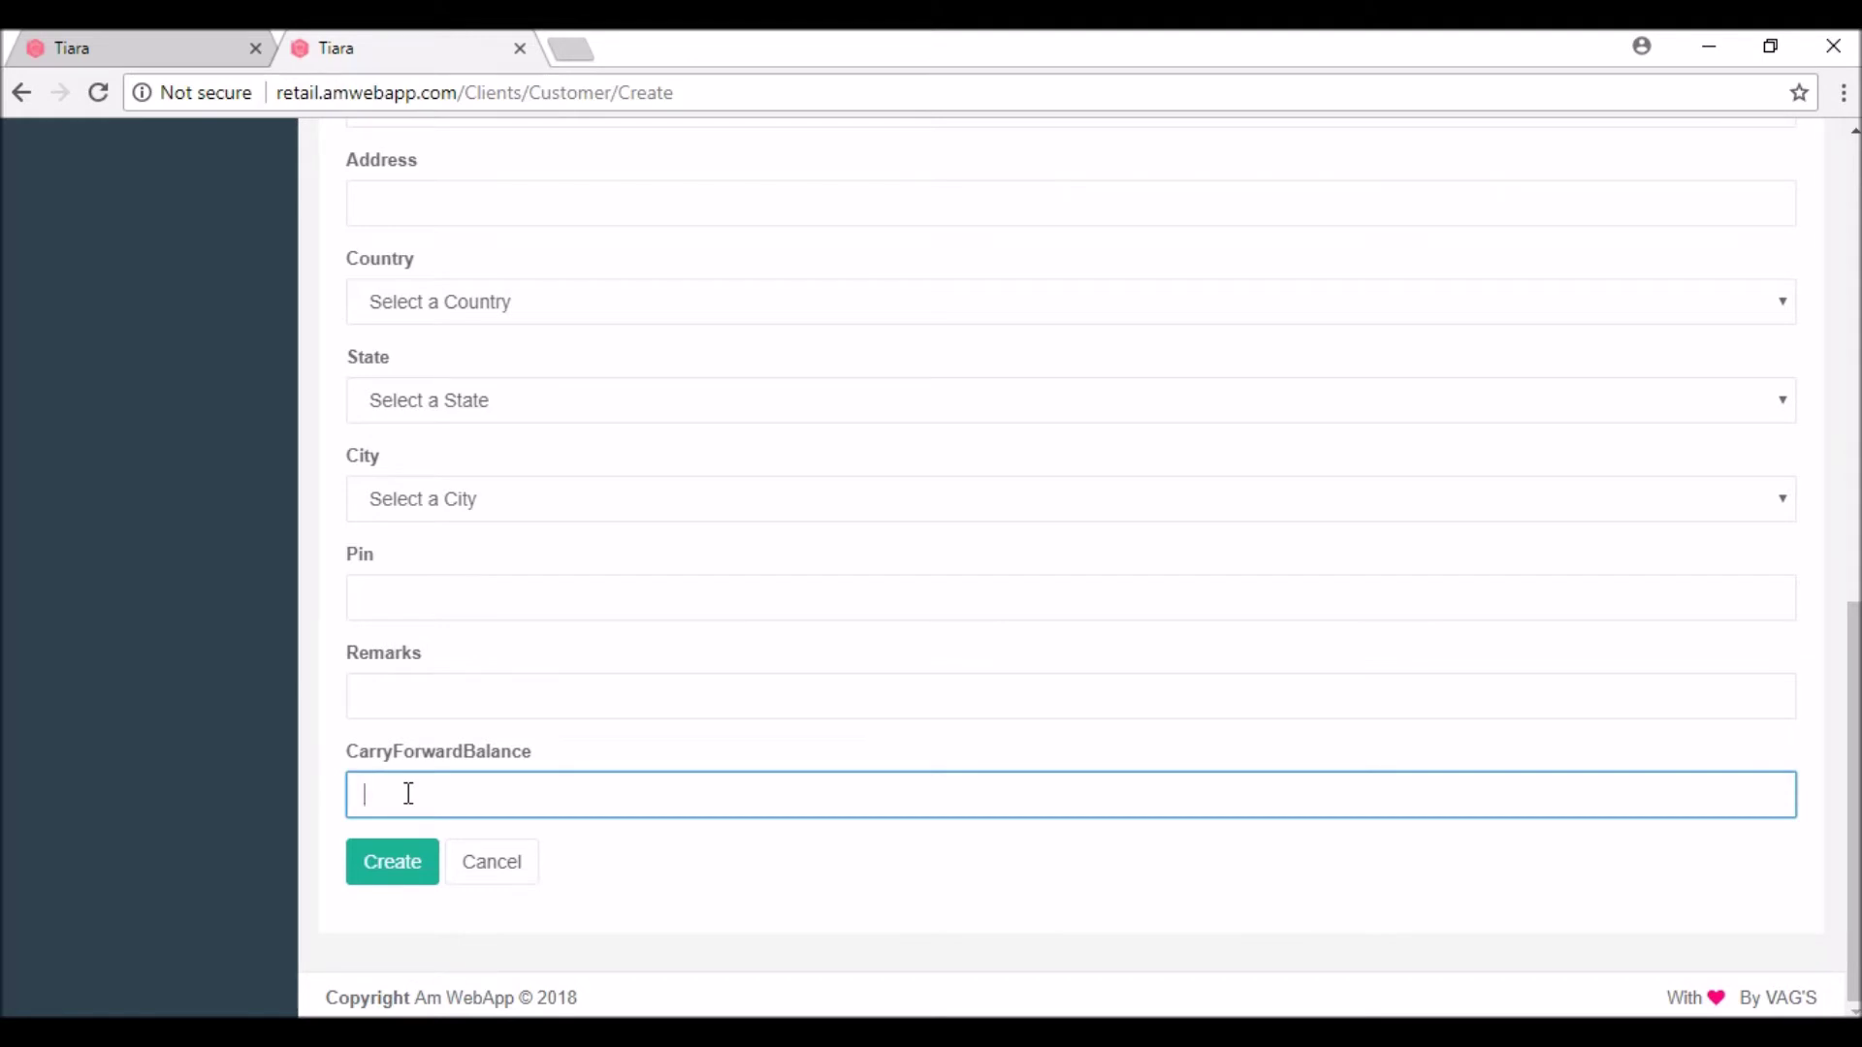
type("1000")
left_click(404, 876)
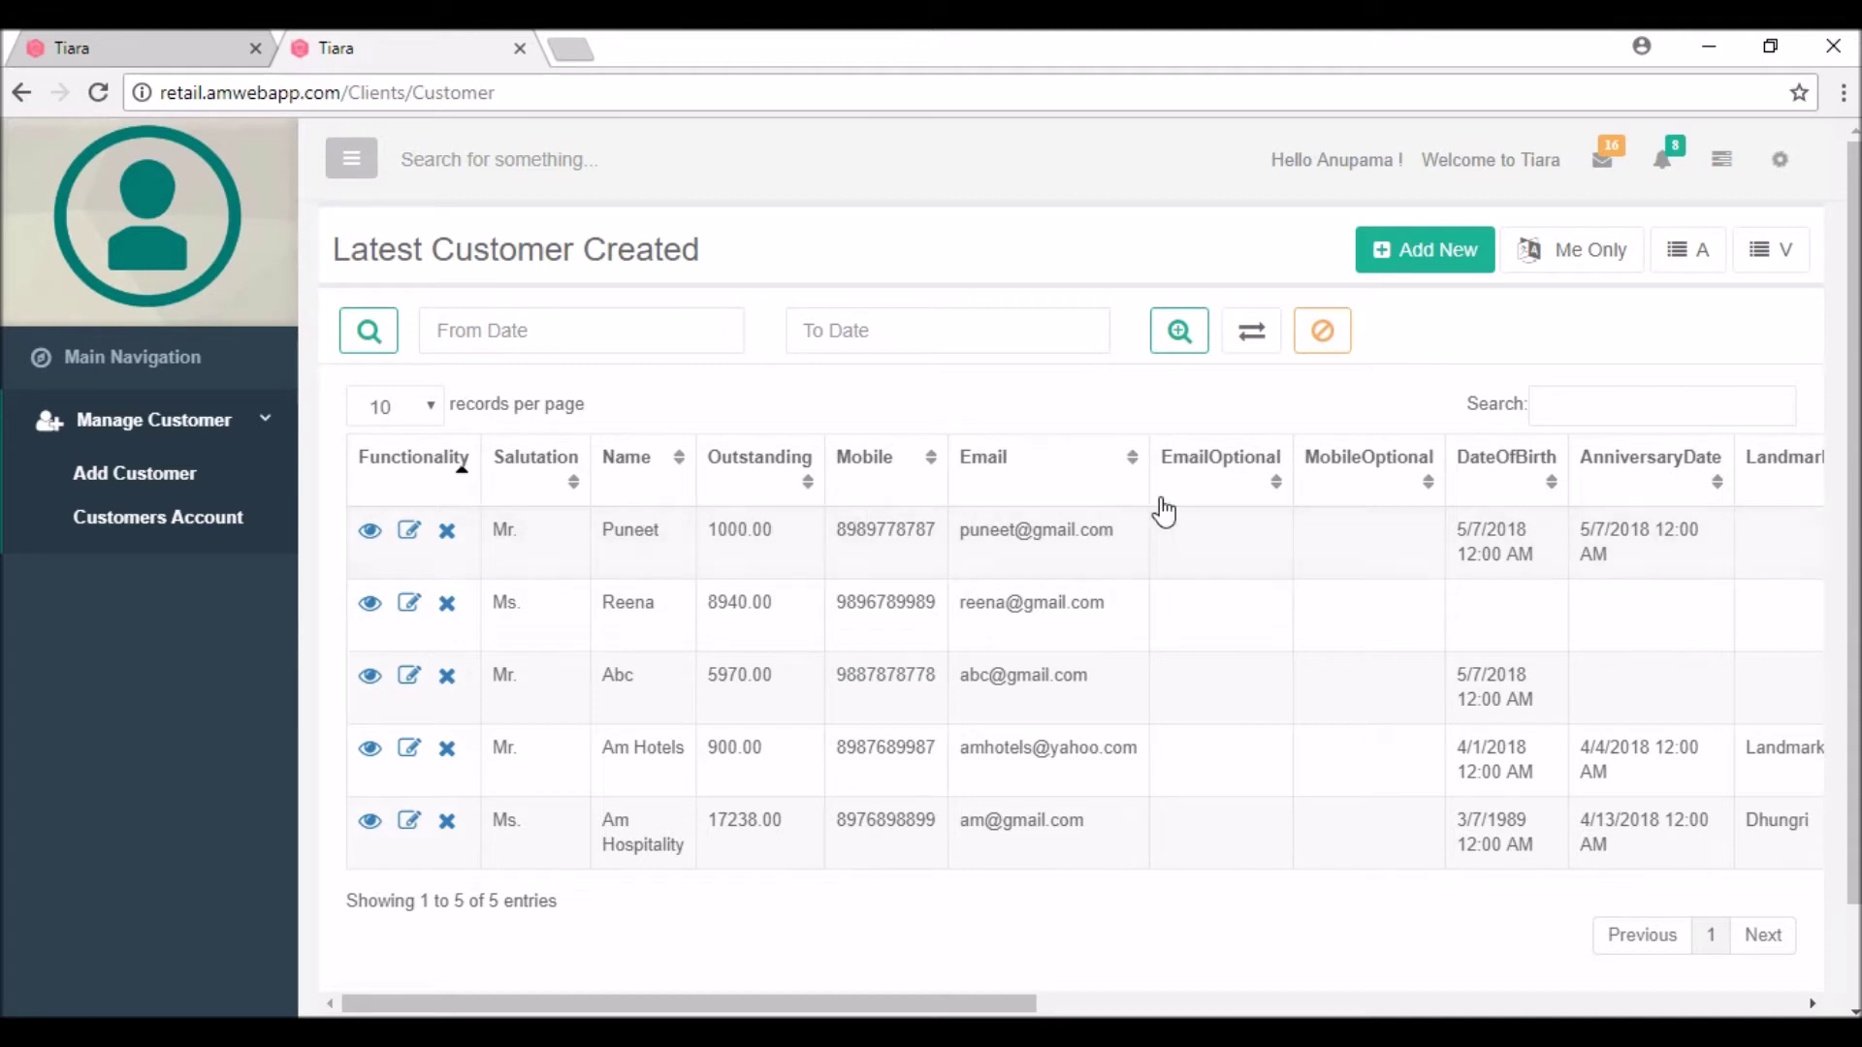
Step: Go back through Main Navigation to the Tiara POS Distribution Billing screen
left_click(94, 345)
left_click(882, 582)
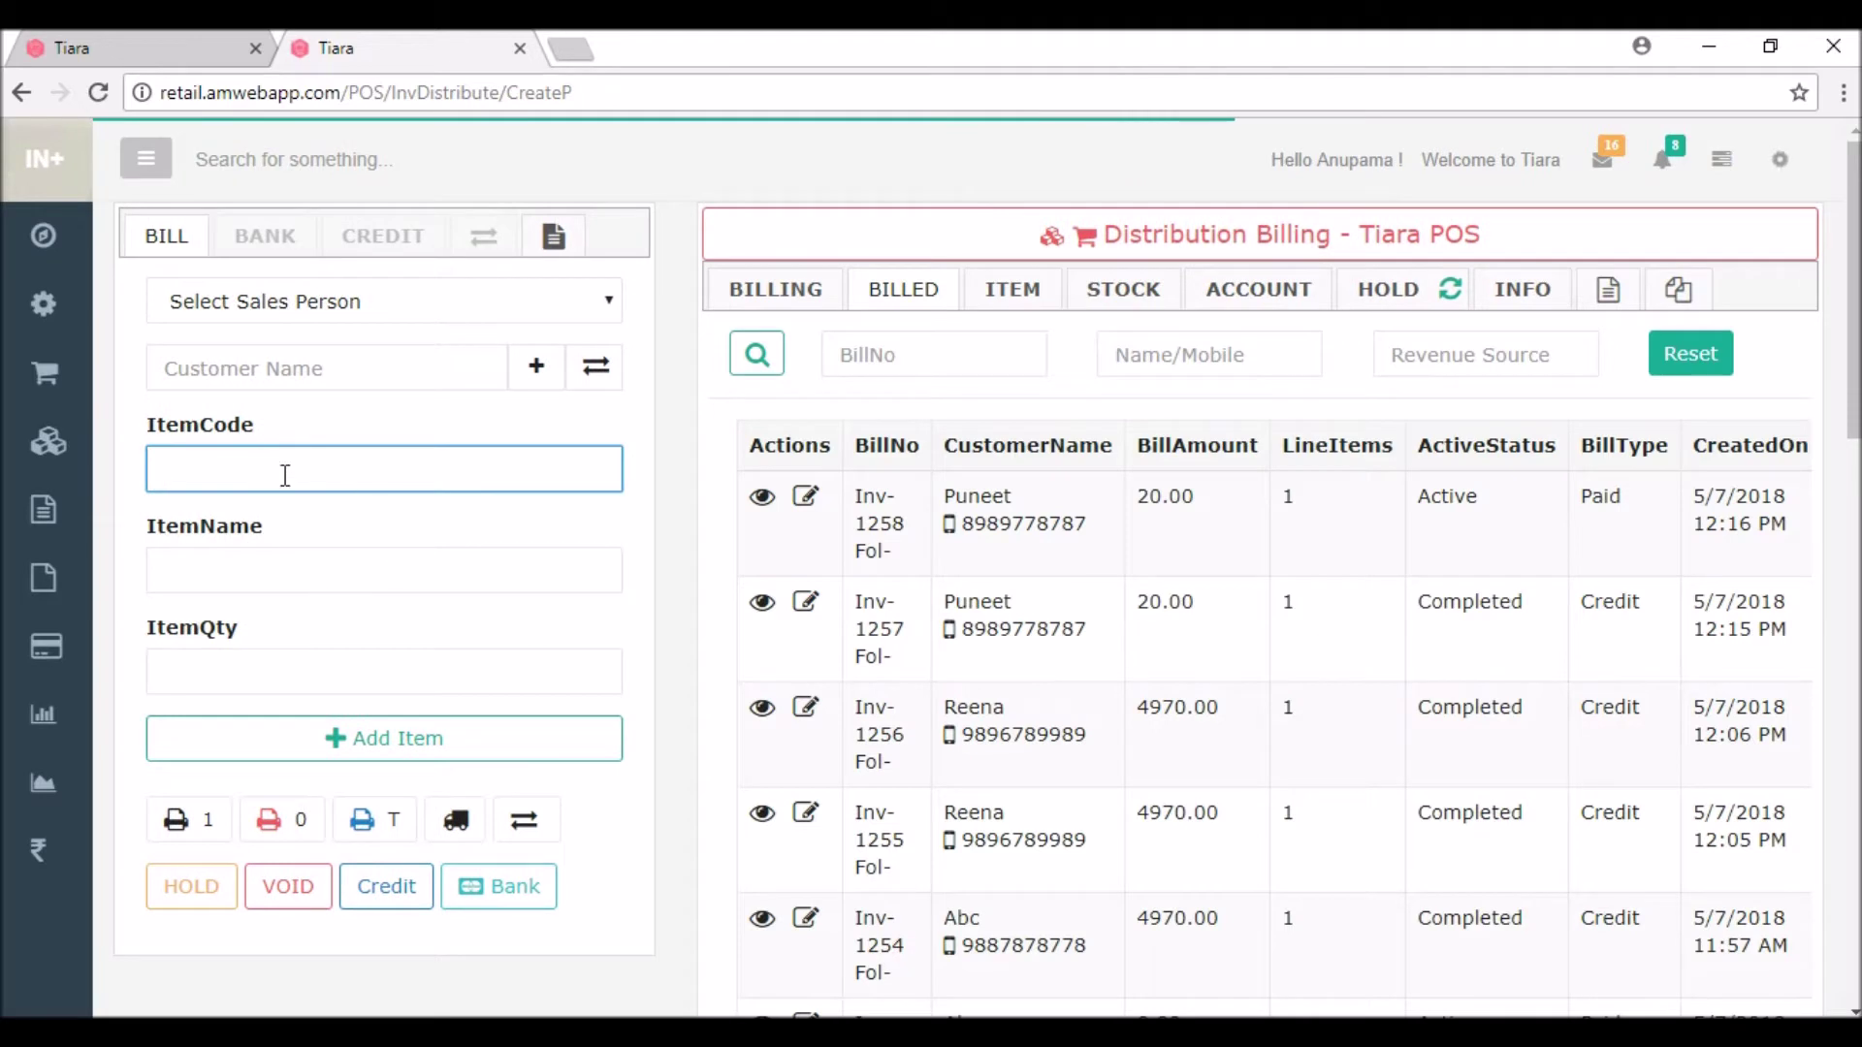
Step: Select the new customer and add one Digital watch (code 2001) at 4500 to the bill
left_click(268, 353)
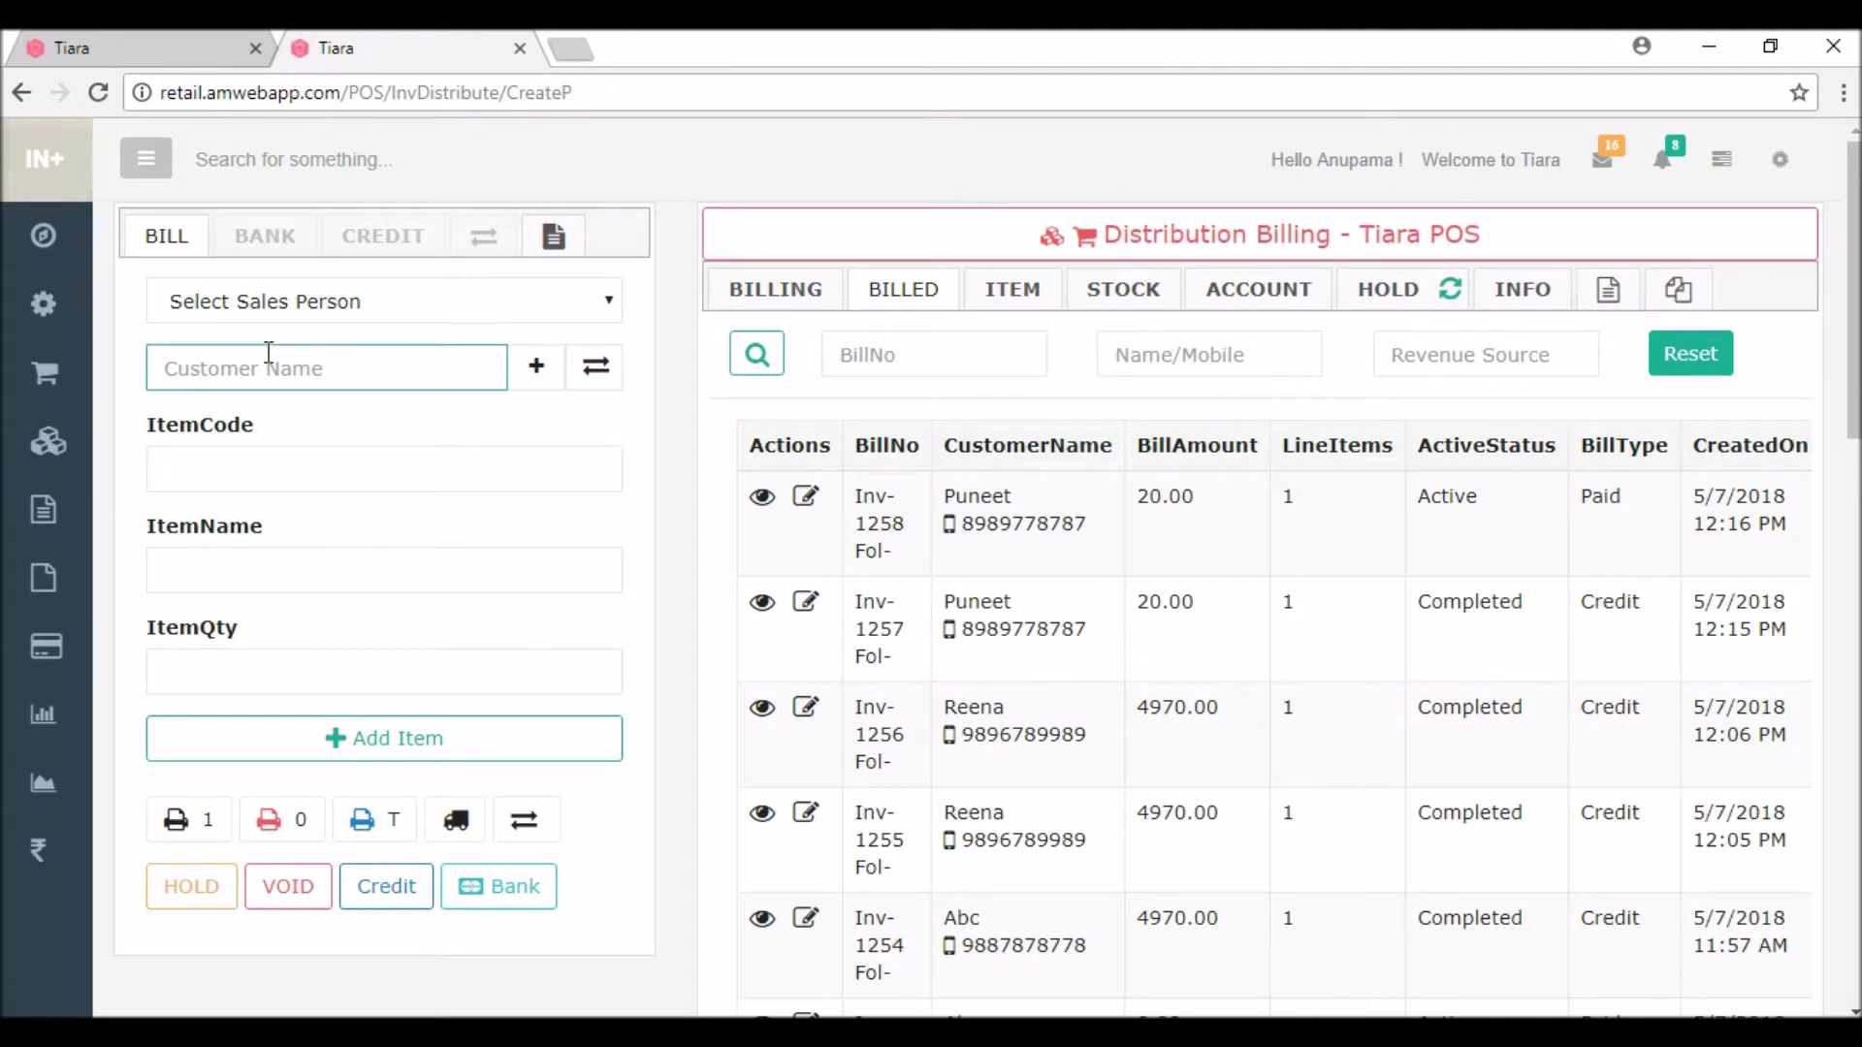
type("pun")
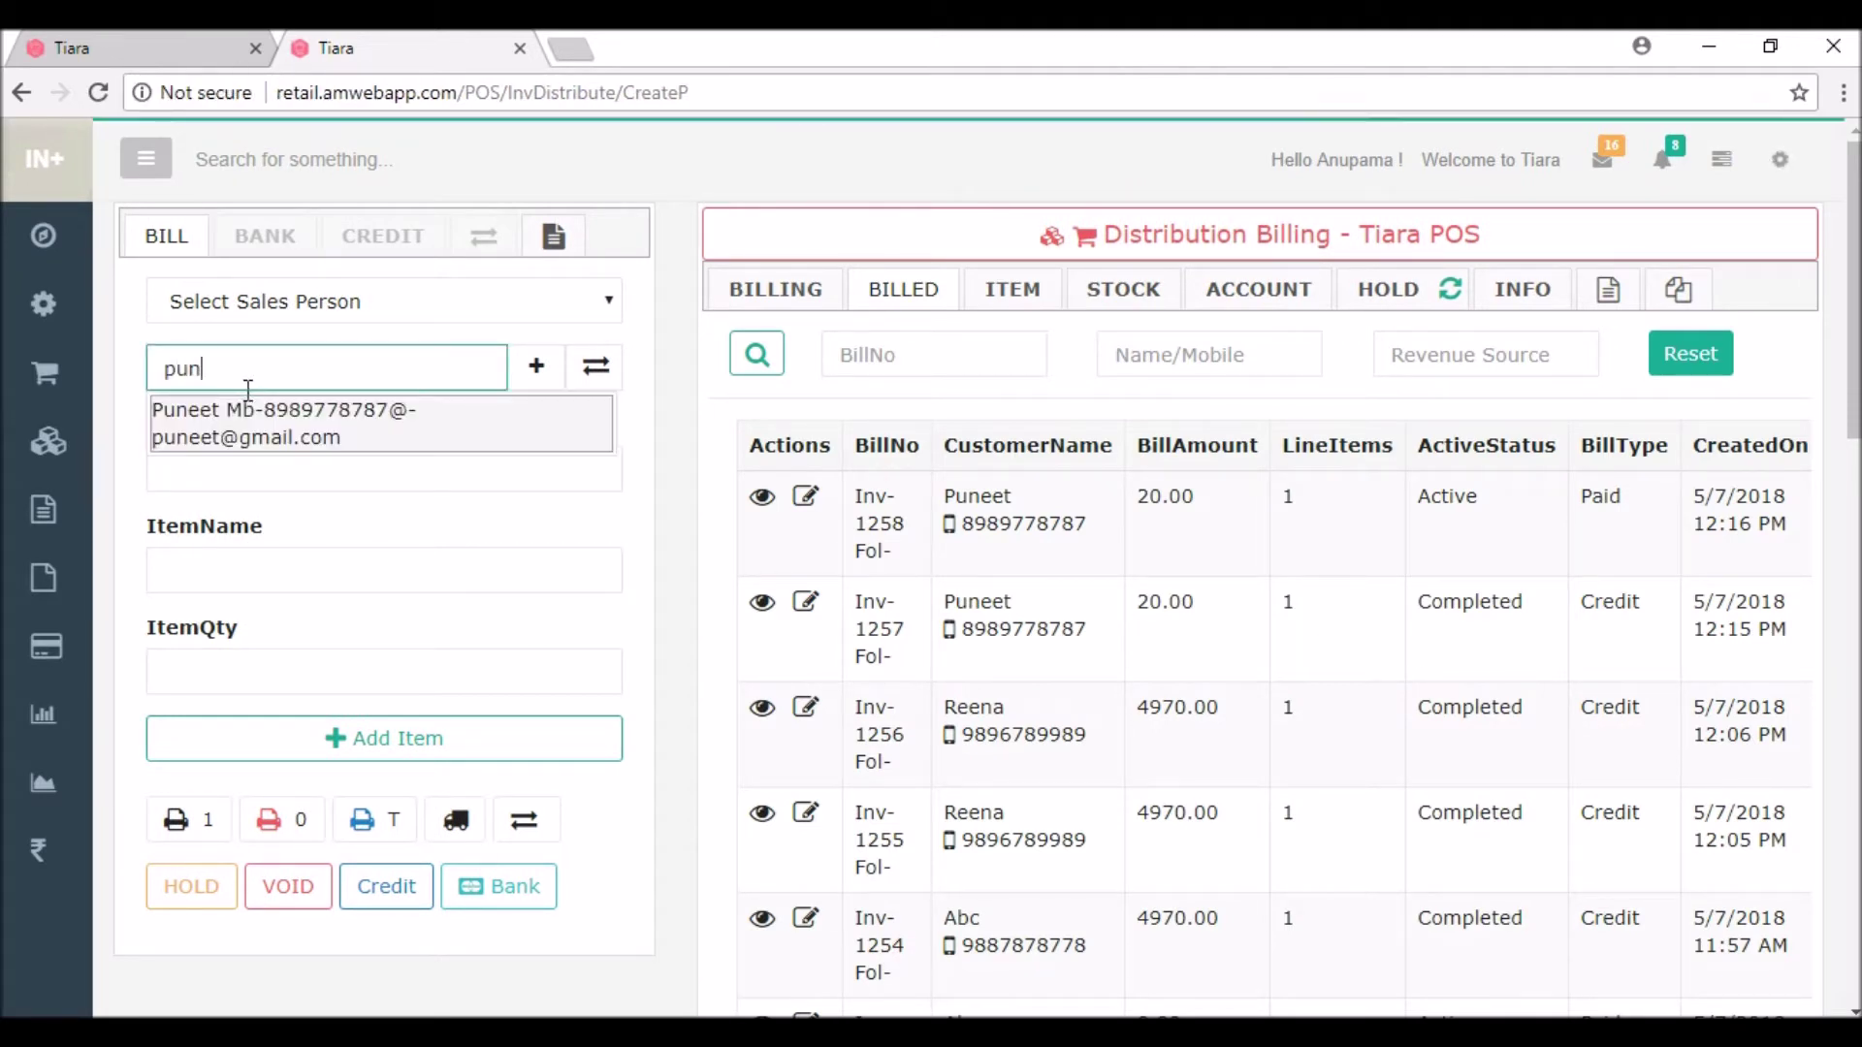
left_click(237, 404)
left_click(242, 573)
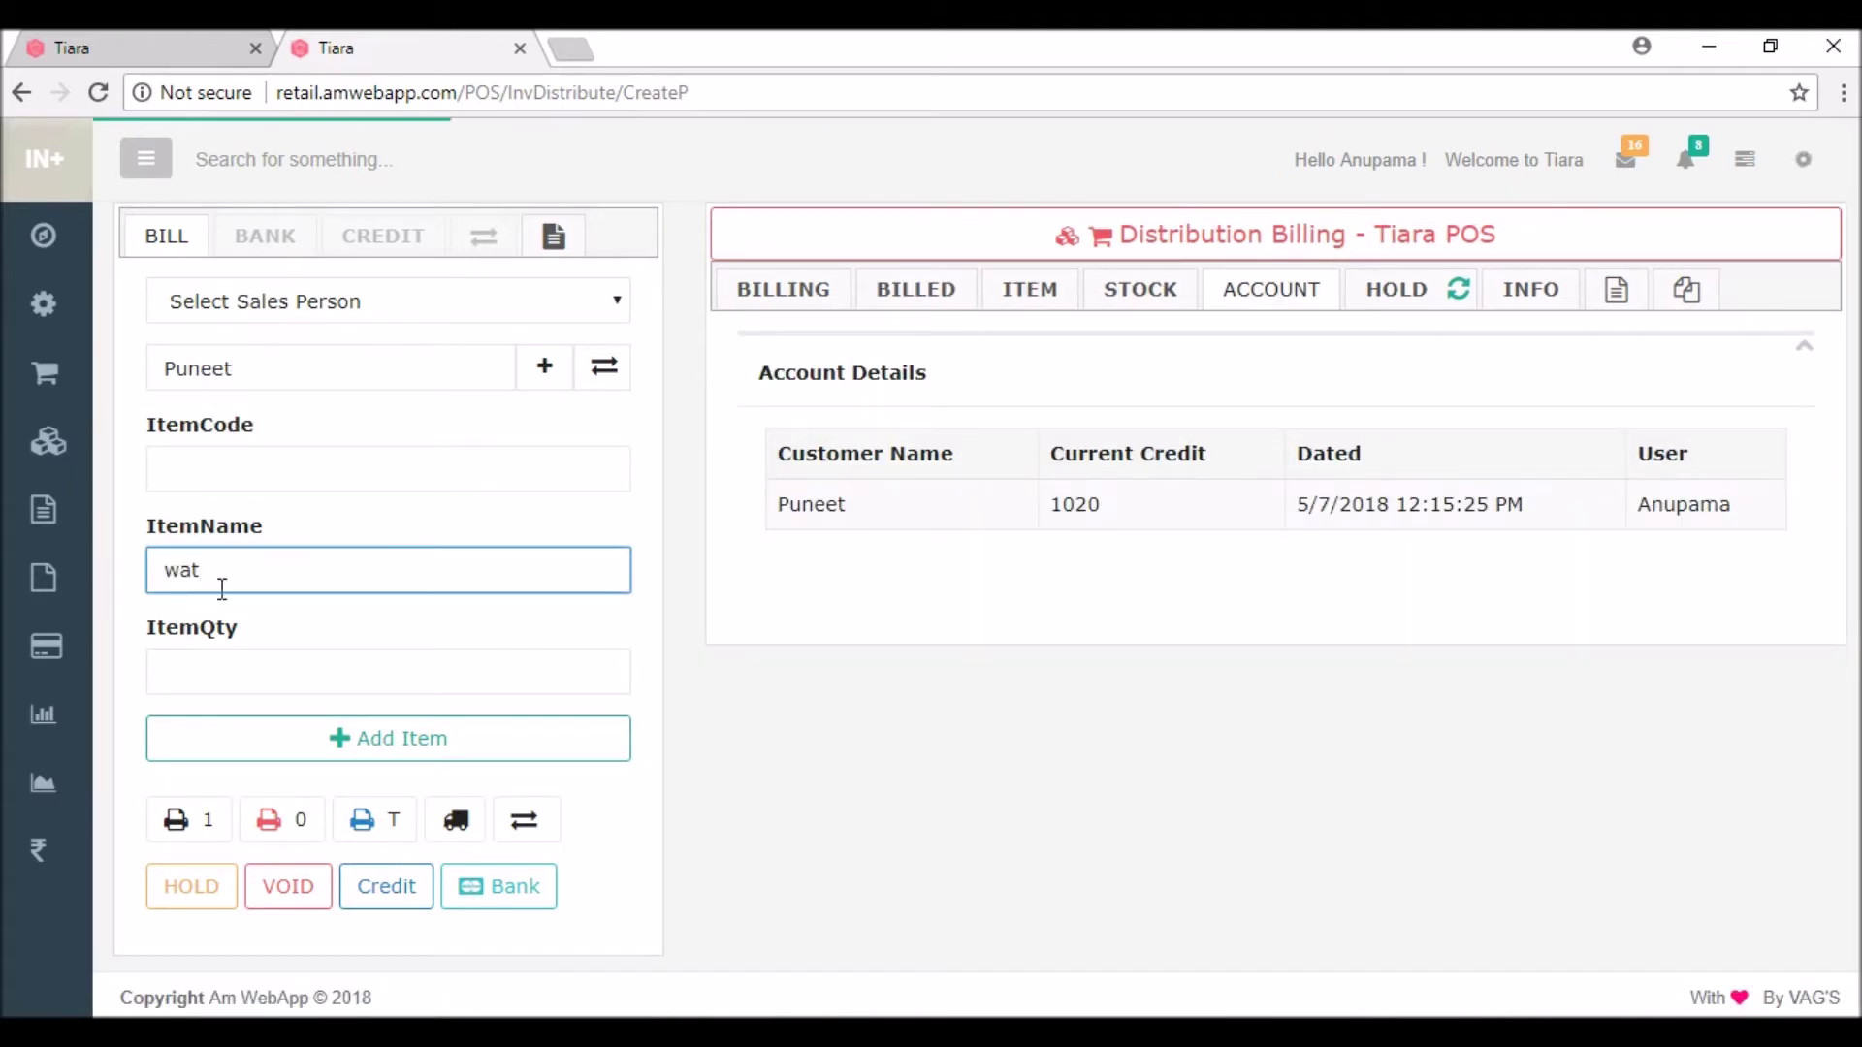
left_click(233, 641)
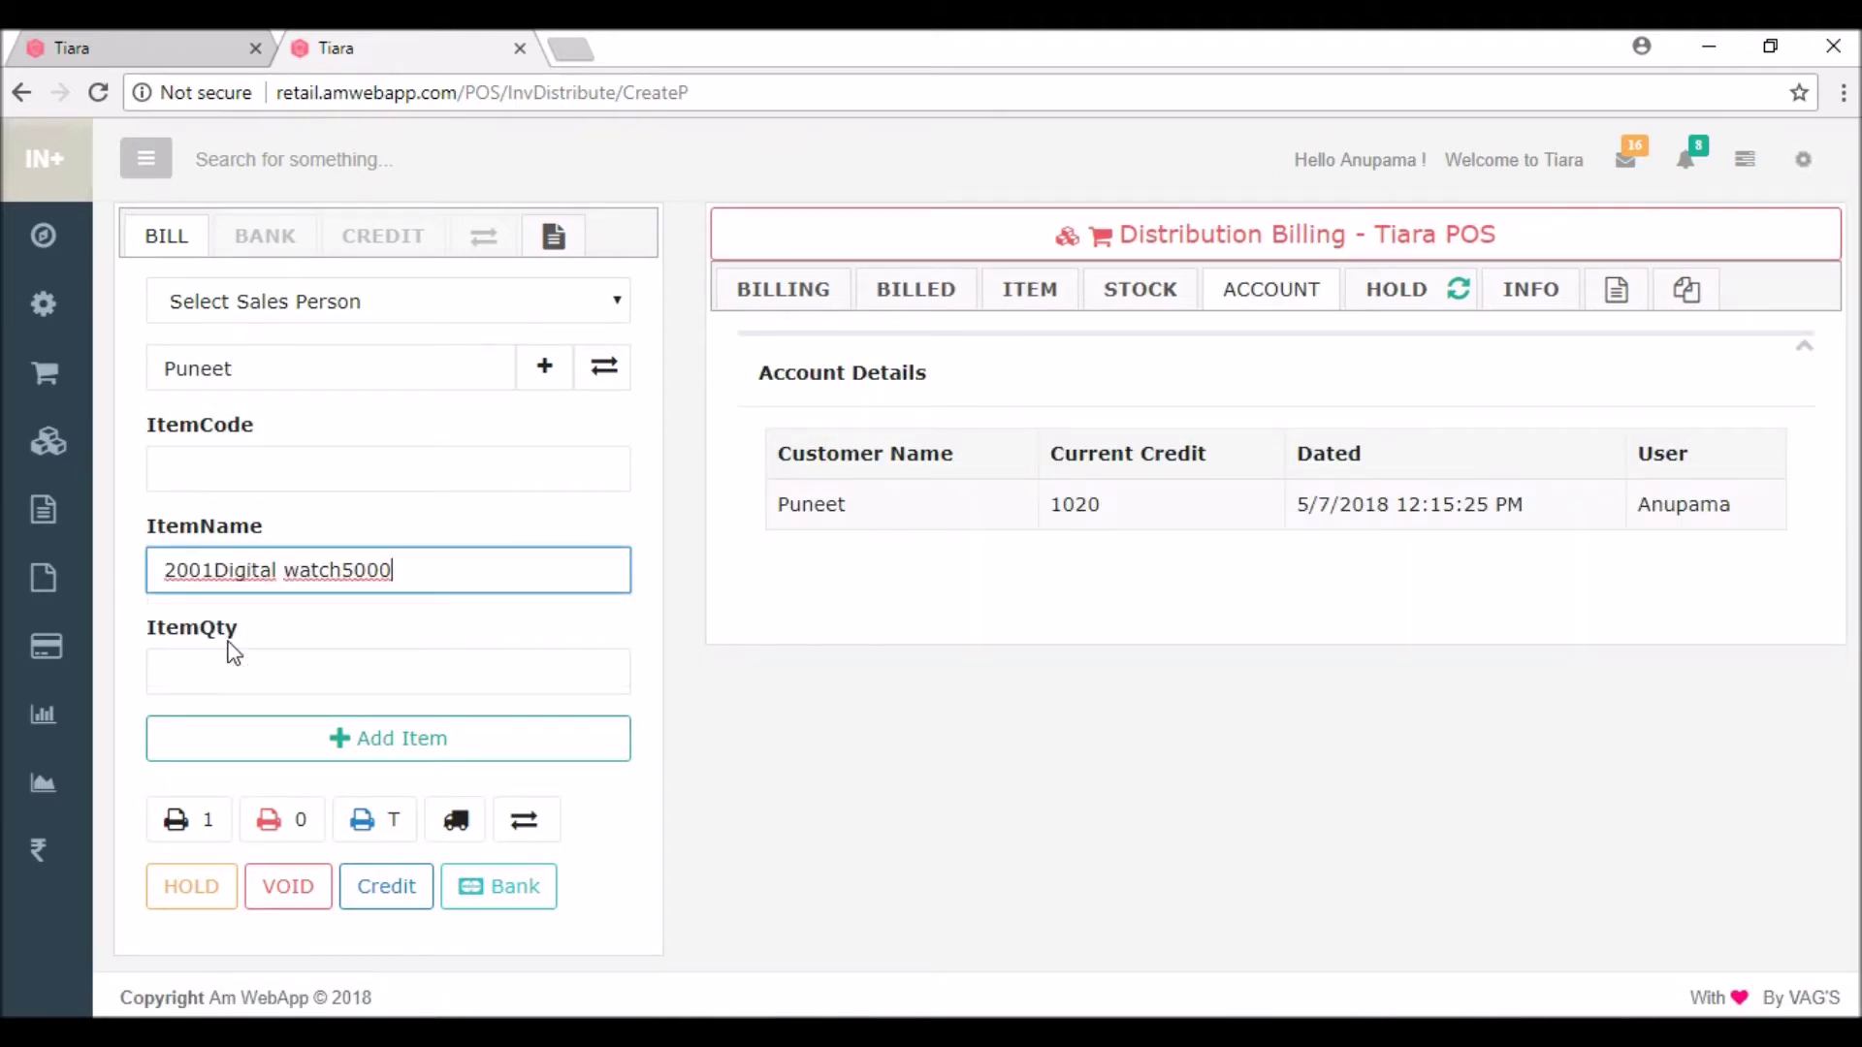
left_click(203, 663)
type("1")
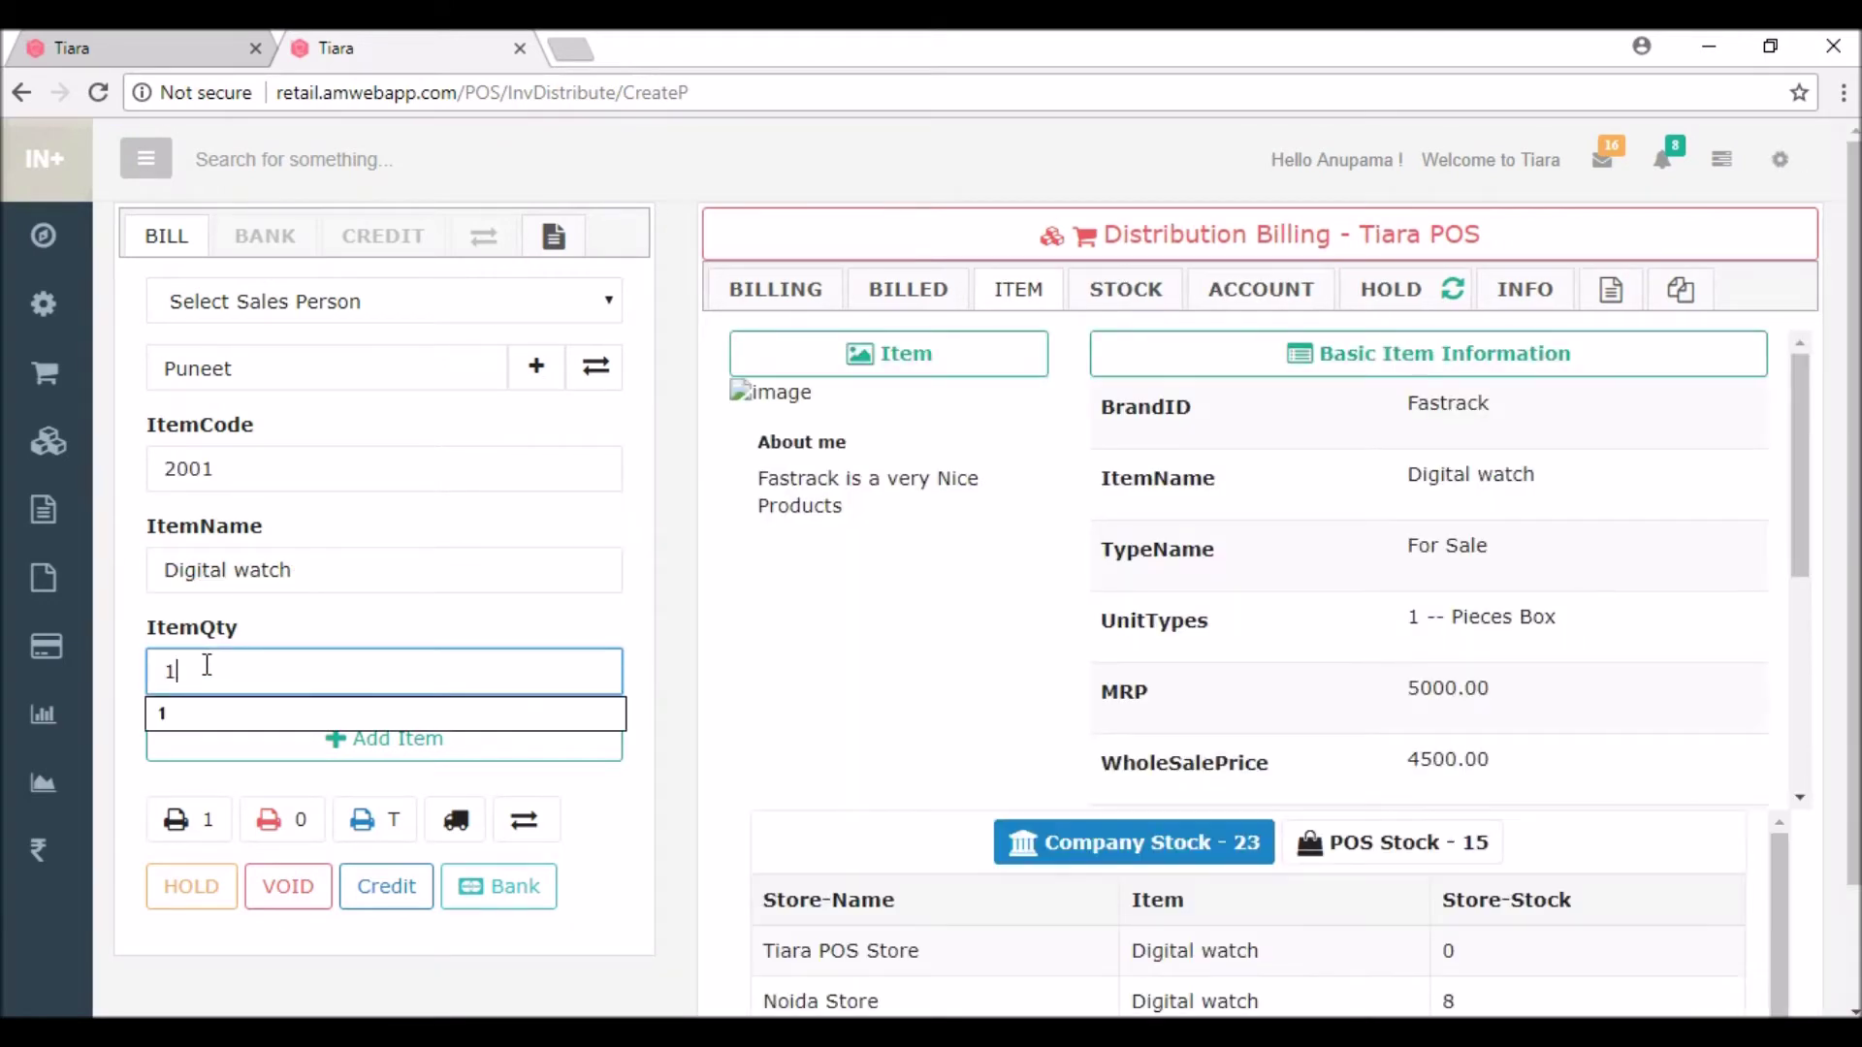
left_click(226, 761)
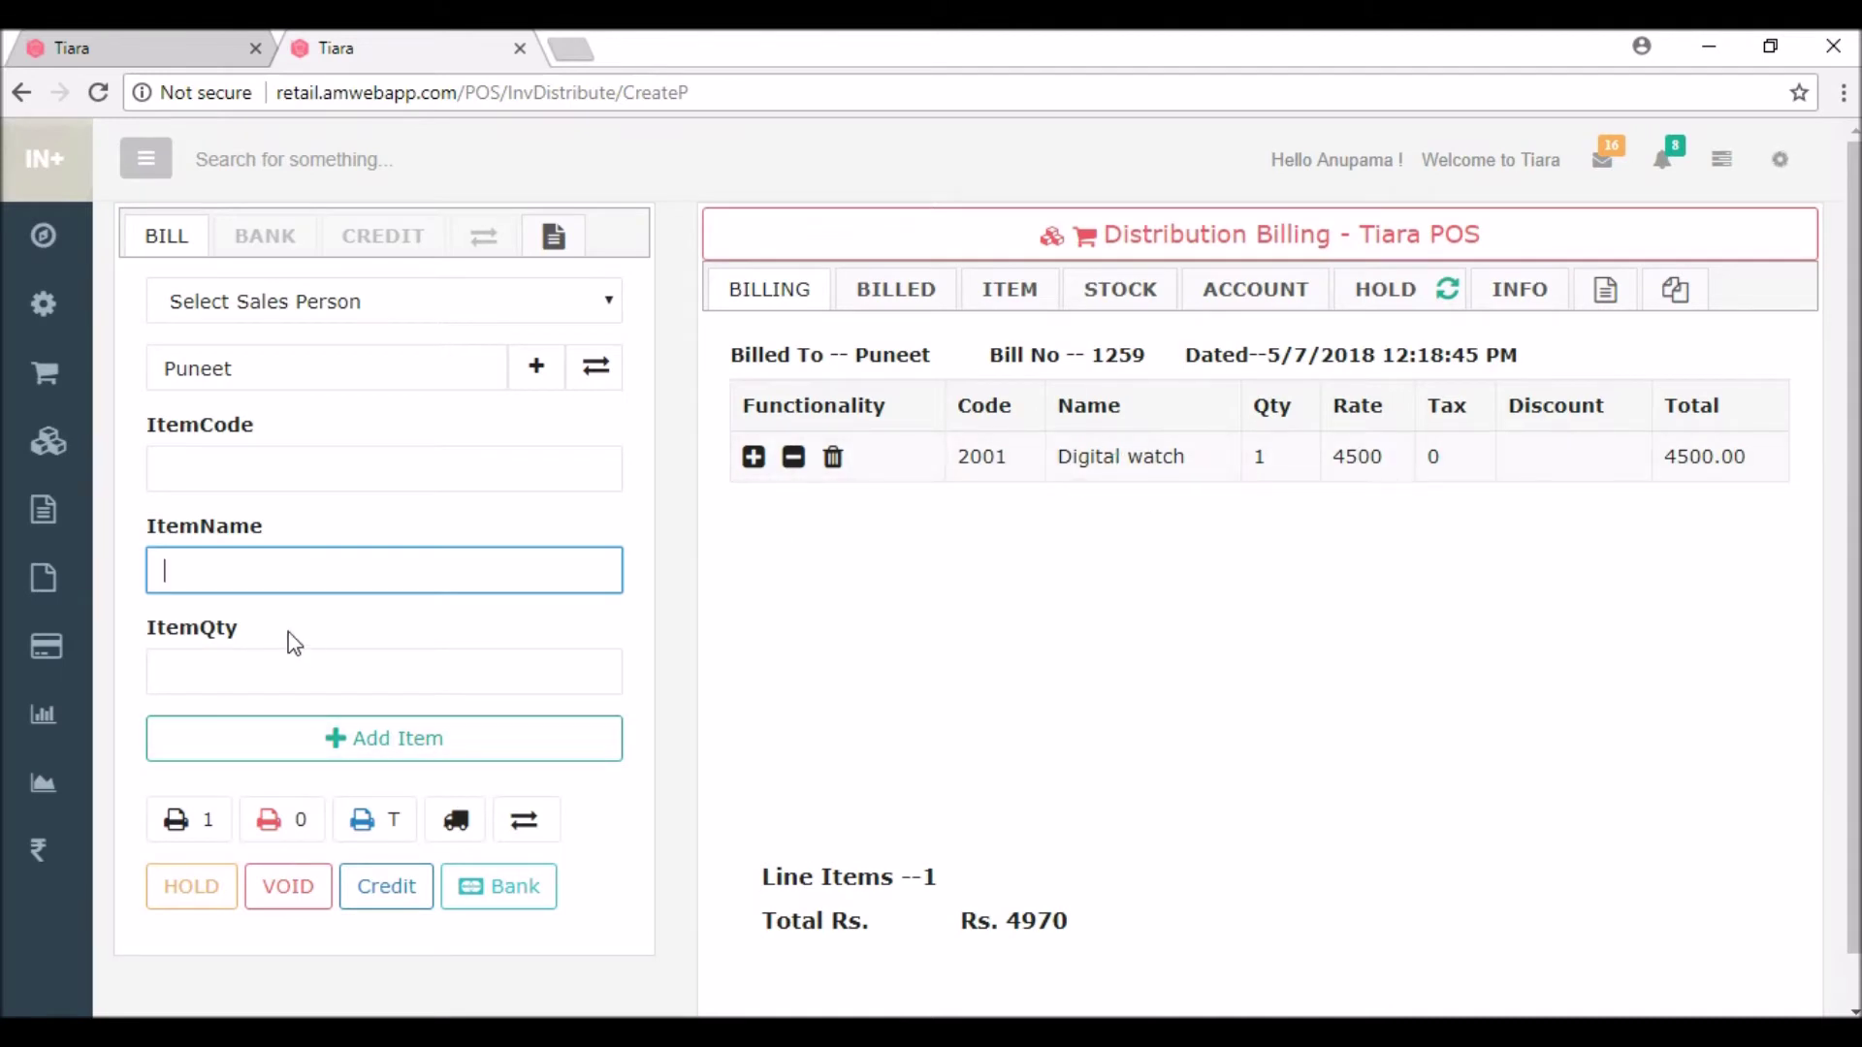
Step: Complete the watch bill on credit without printing, raising current credit from 1020 to 5990
left_click(403, 902)
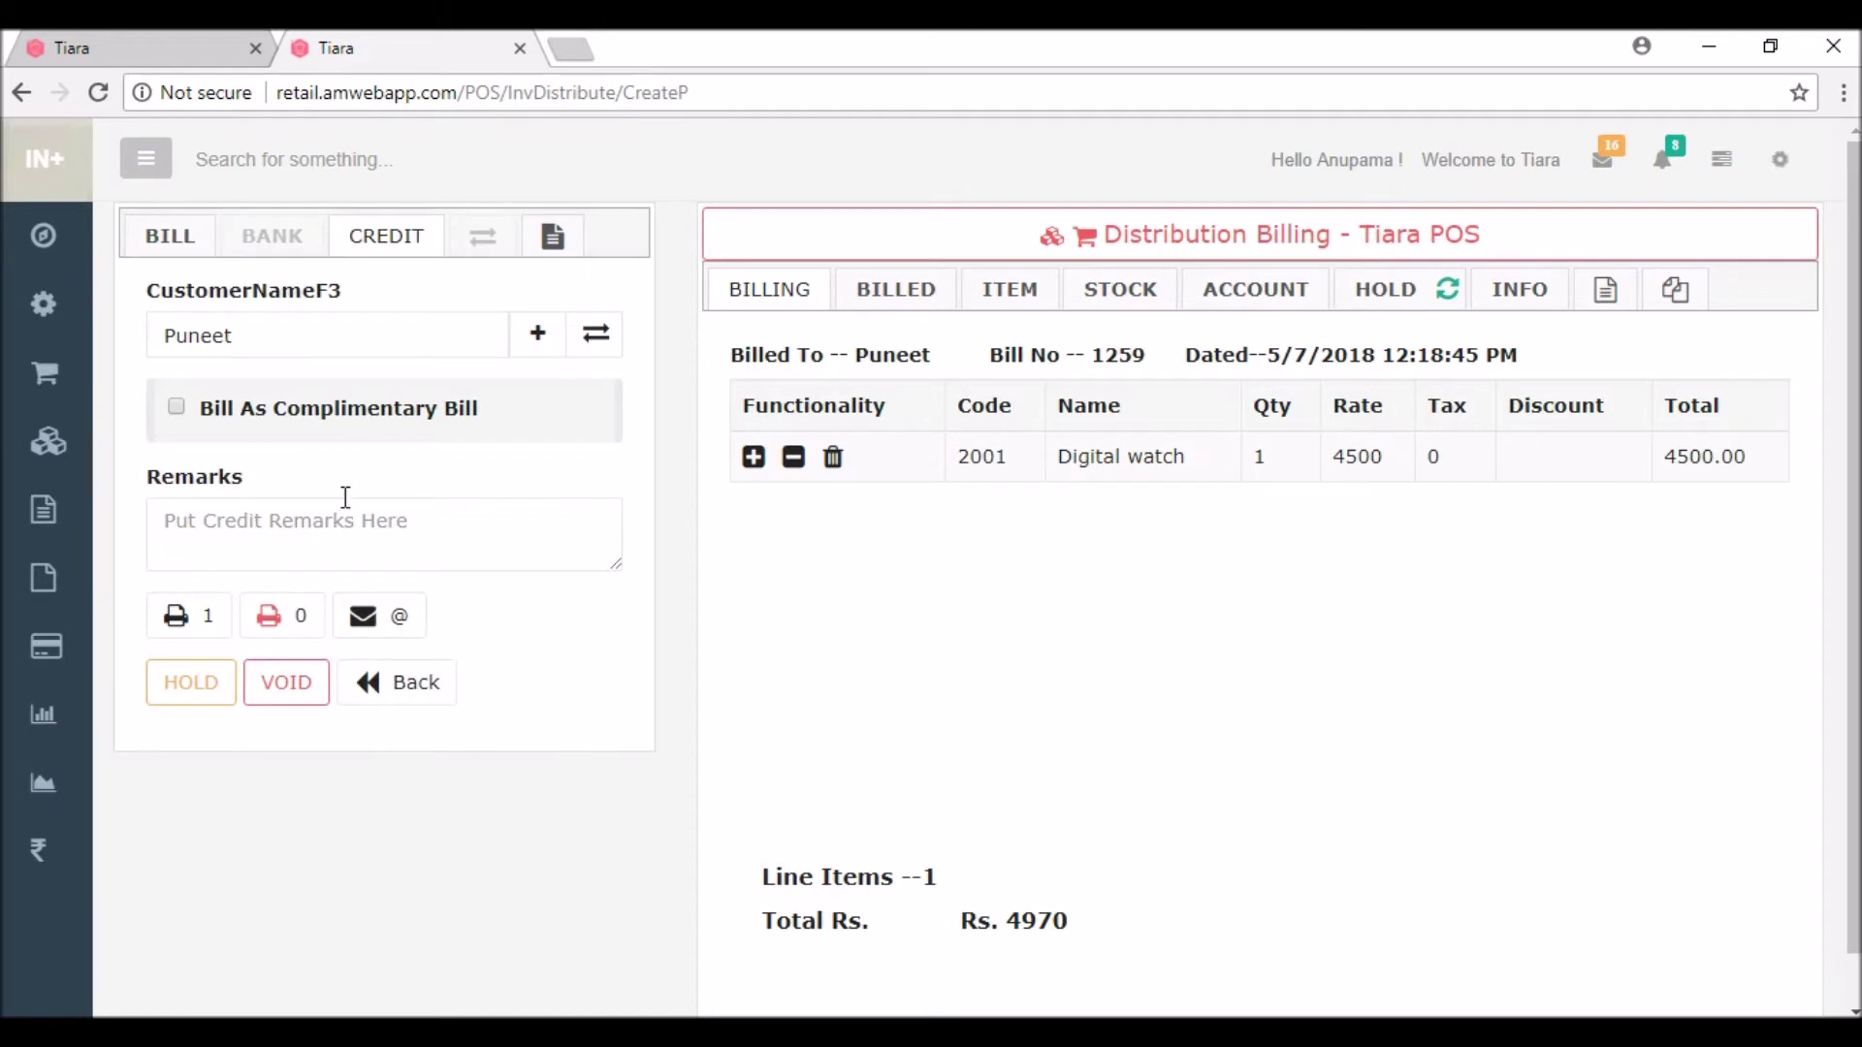
left_click(390, 684)
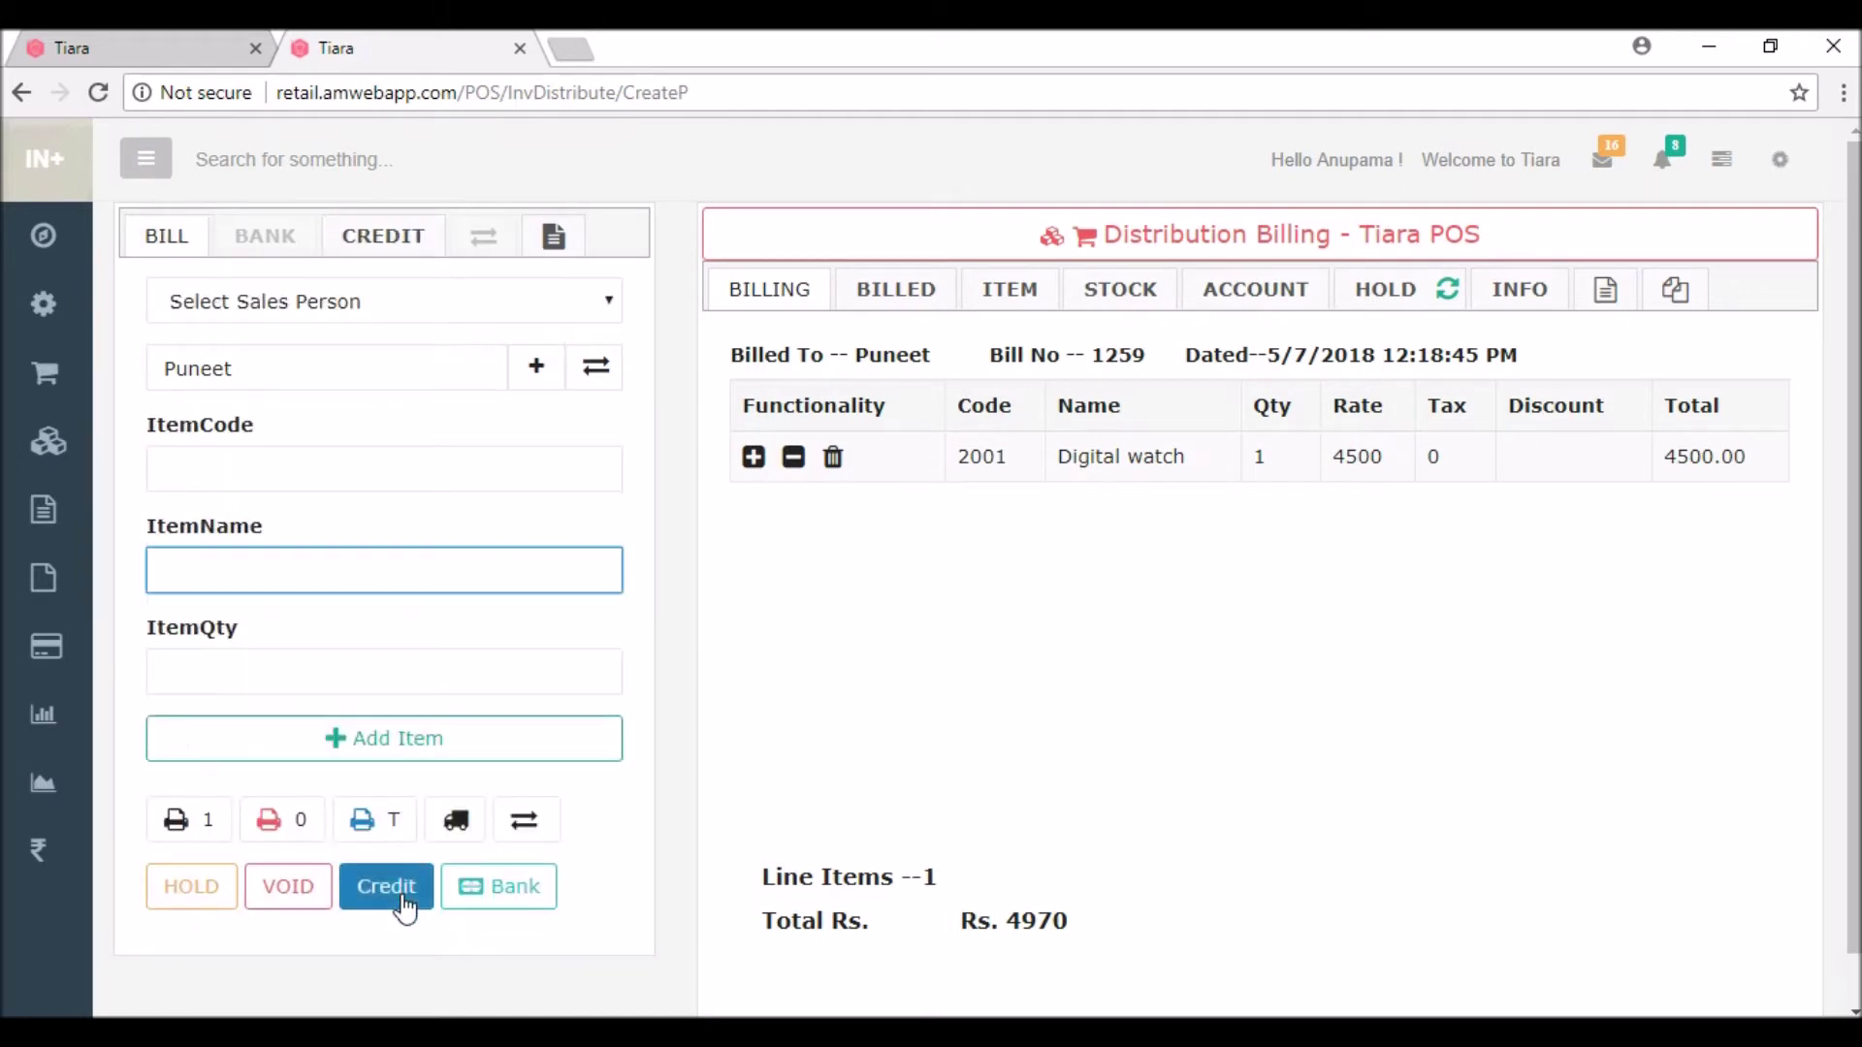
left_click(402, 900)
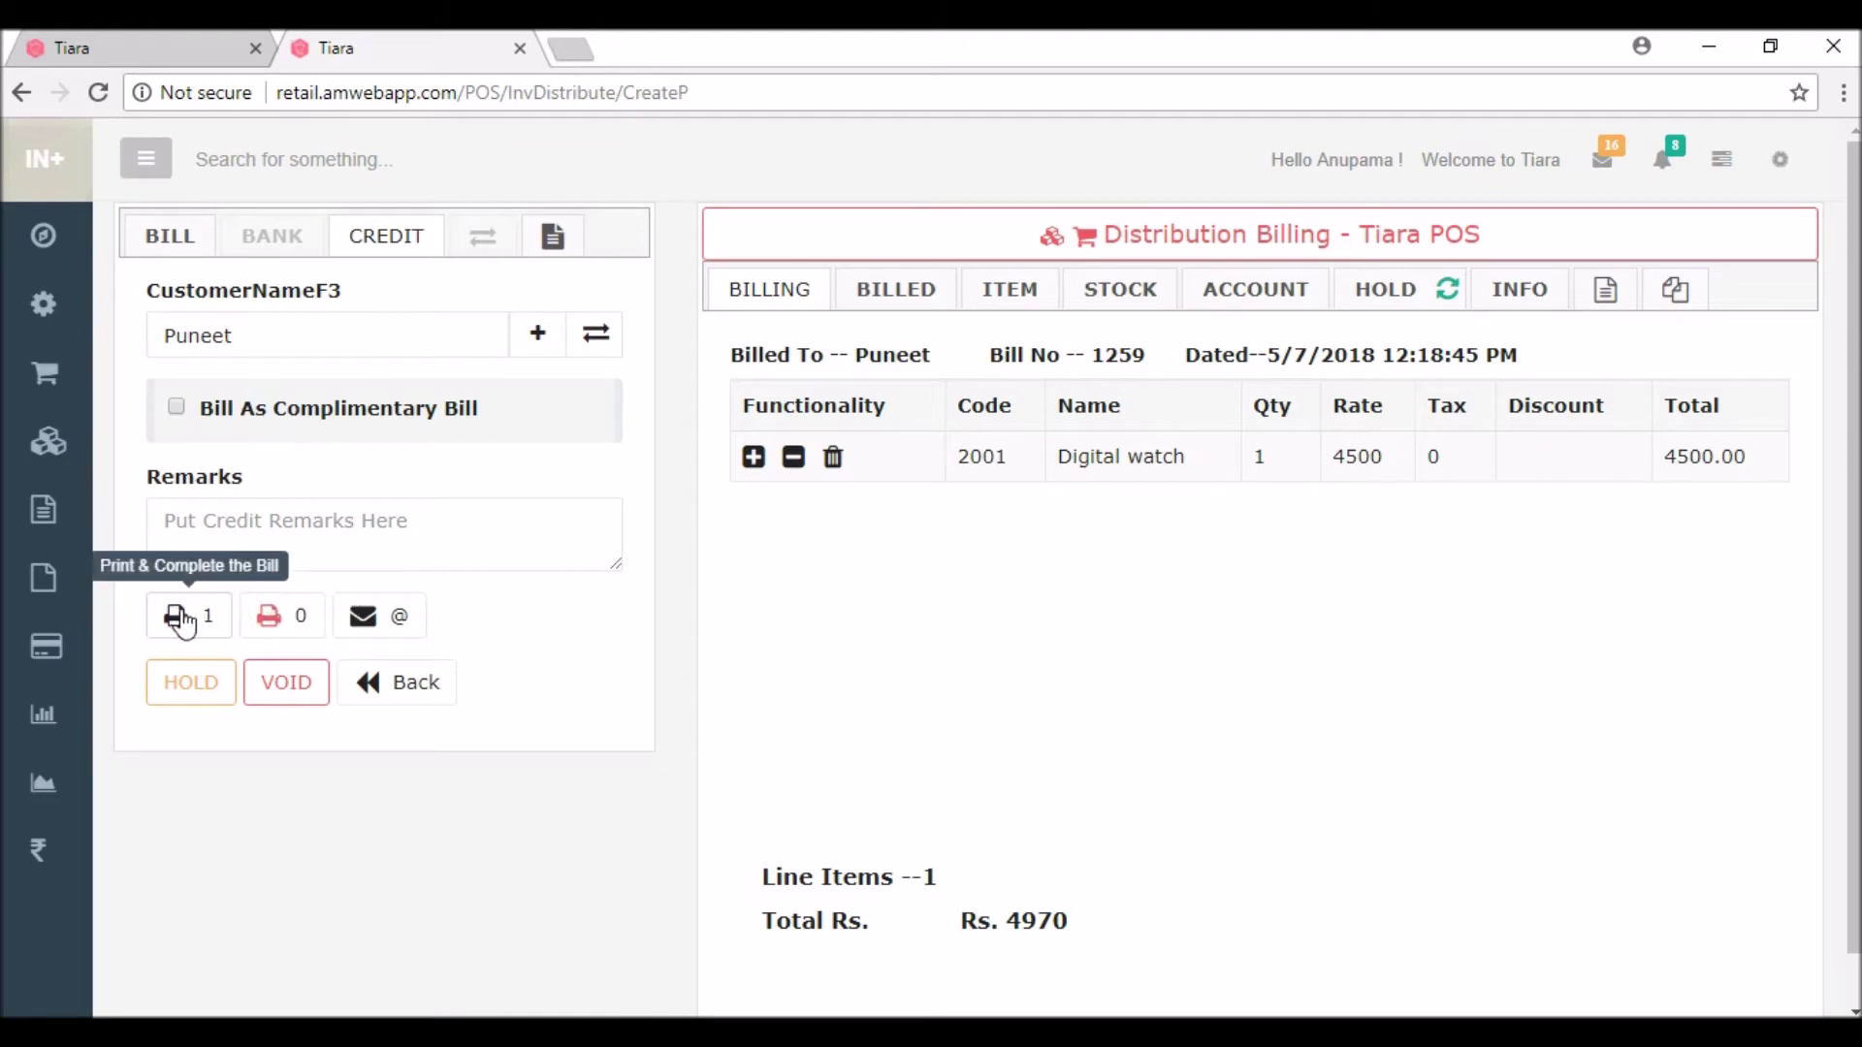
left_click(274, 631)
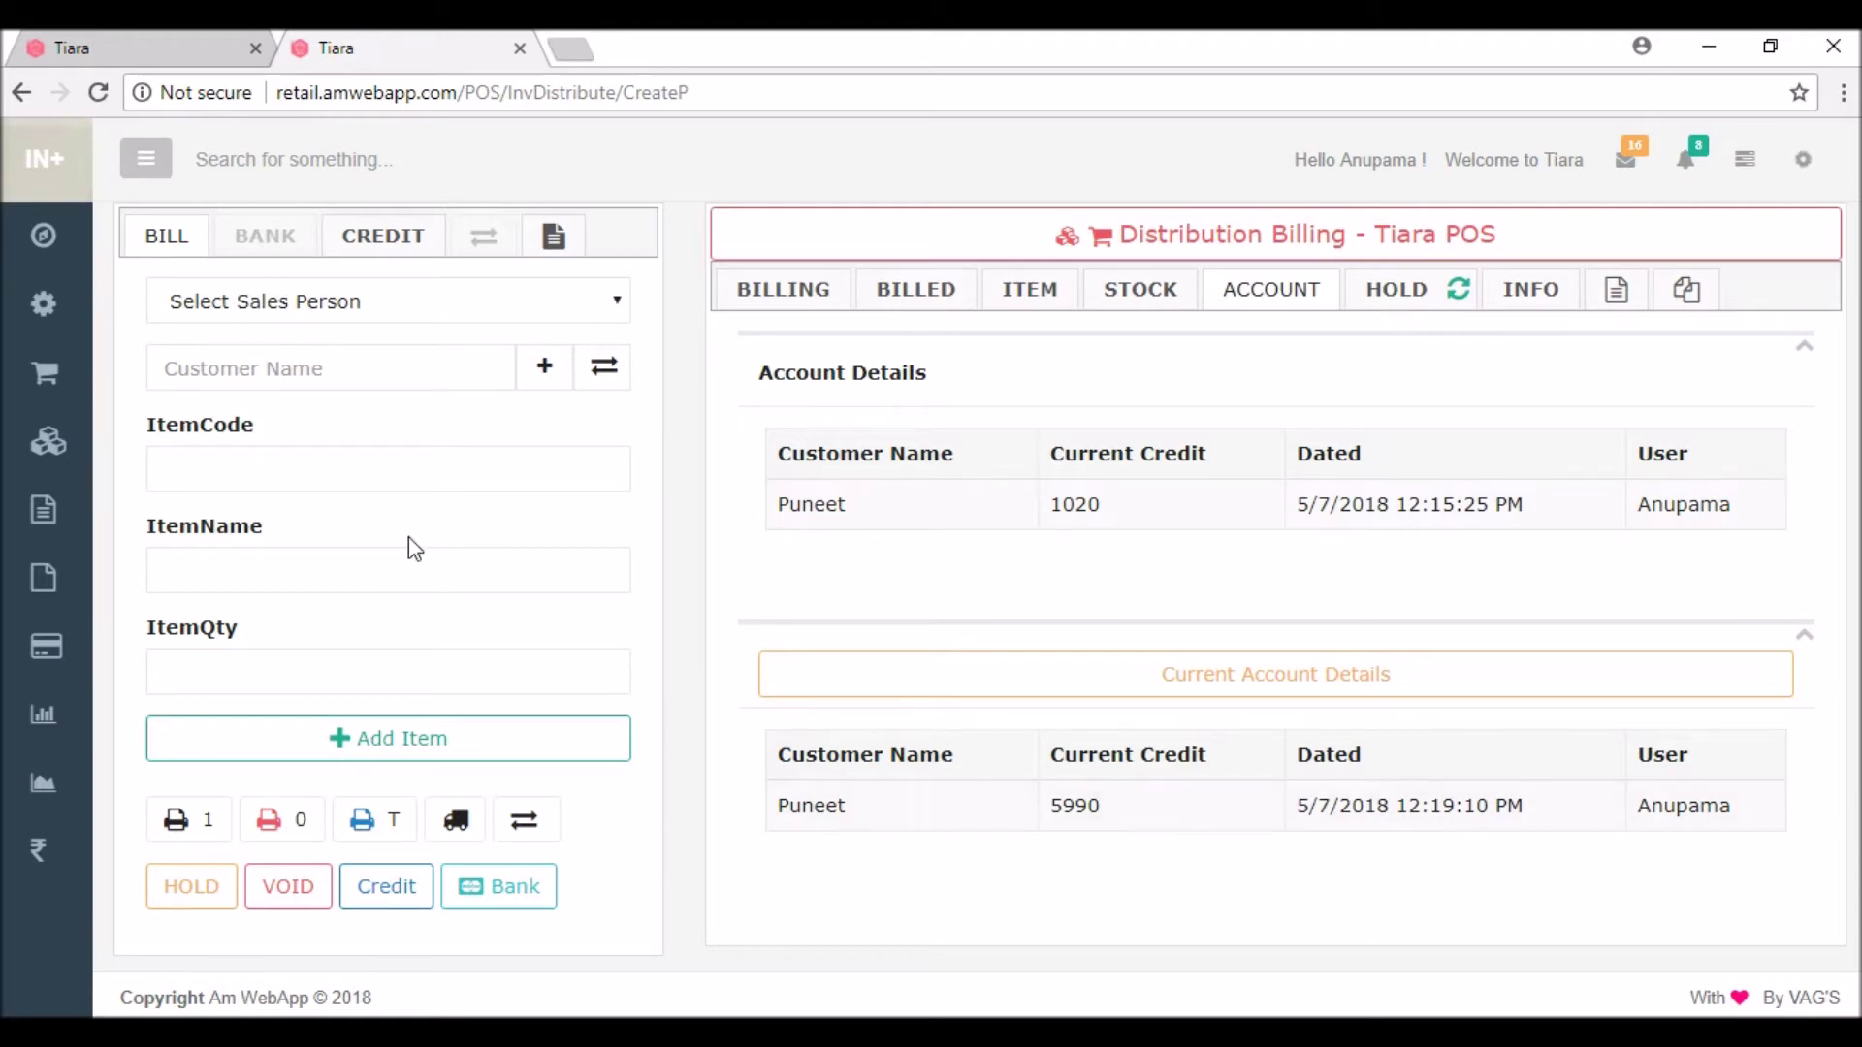
left_click(244, 377)
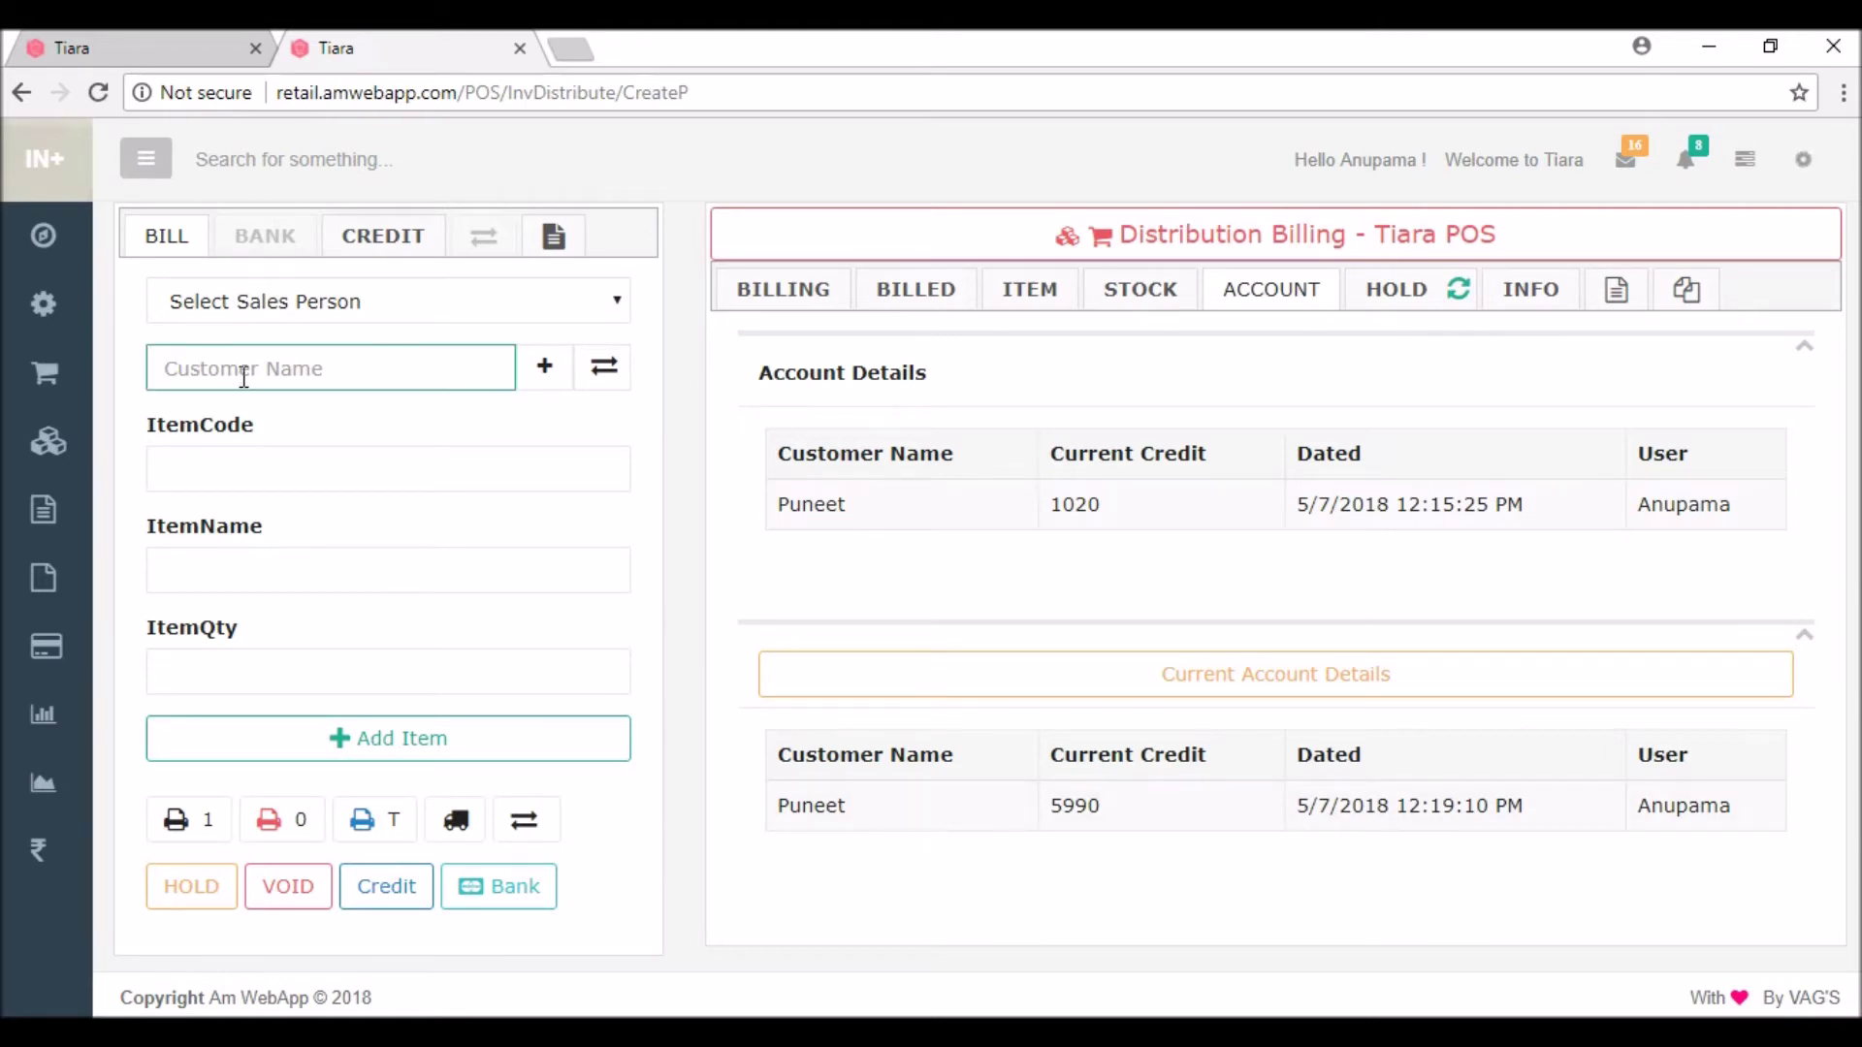
Step: Select the customer, add one pair of Reebok Shoes at 4500, and choose Credit settlement
type("pun")
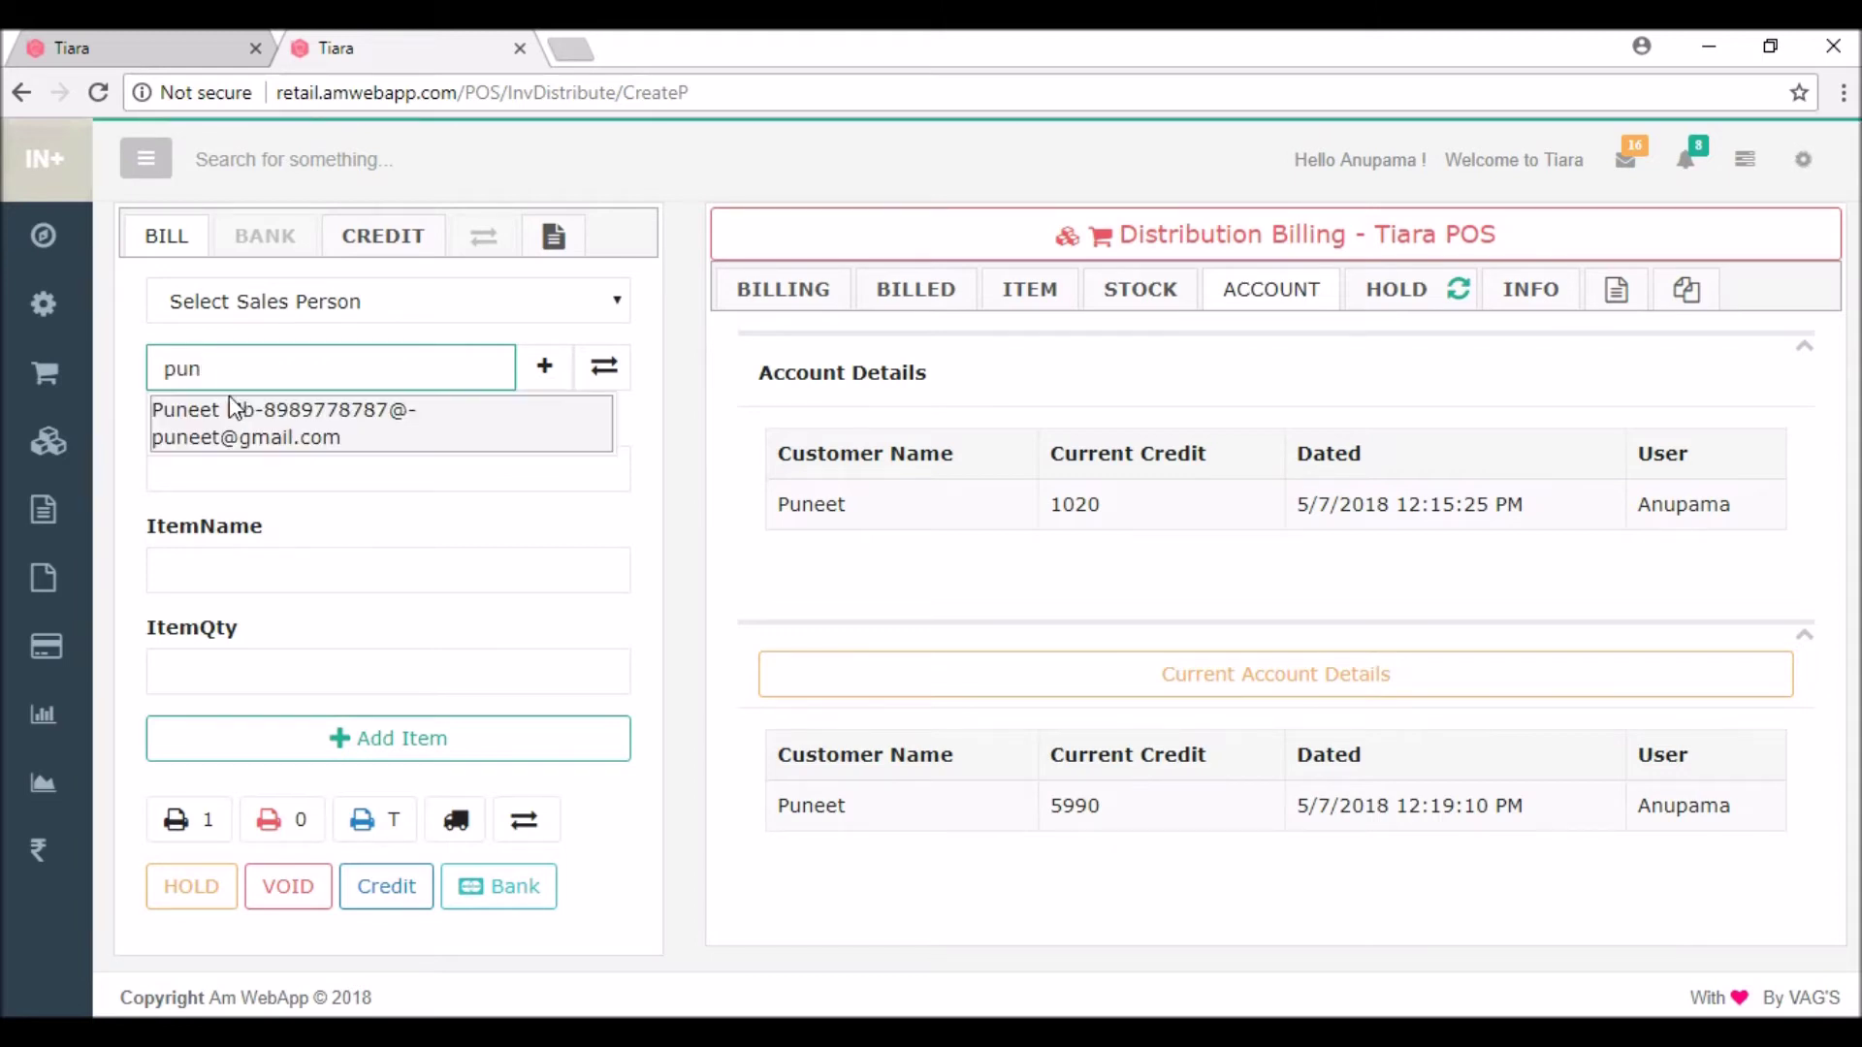
left_click(223, 415)
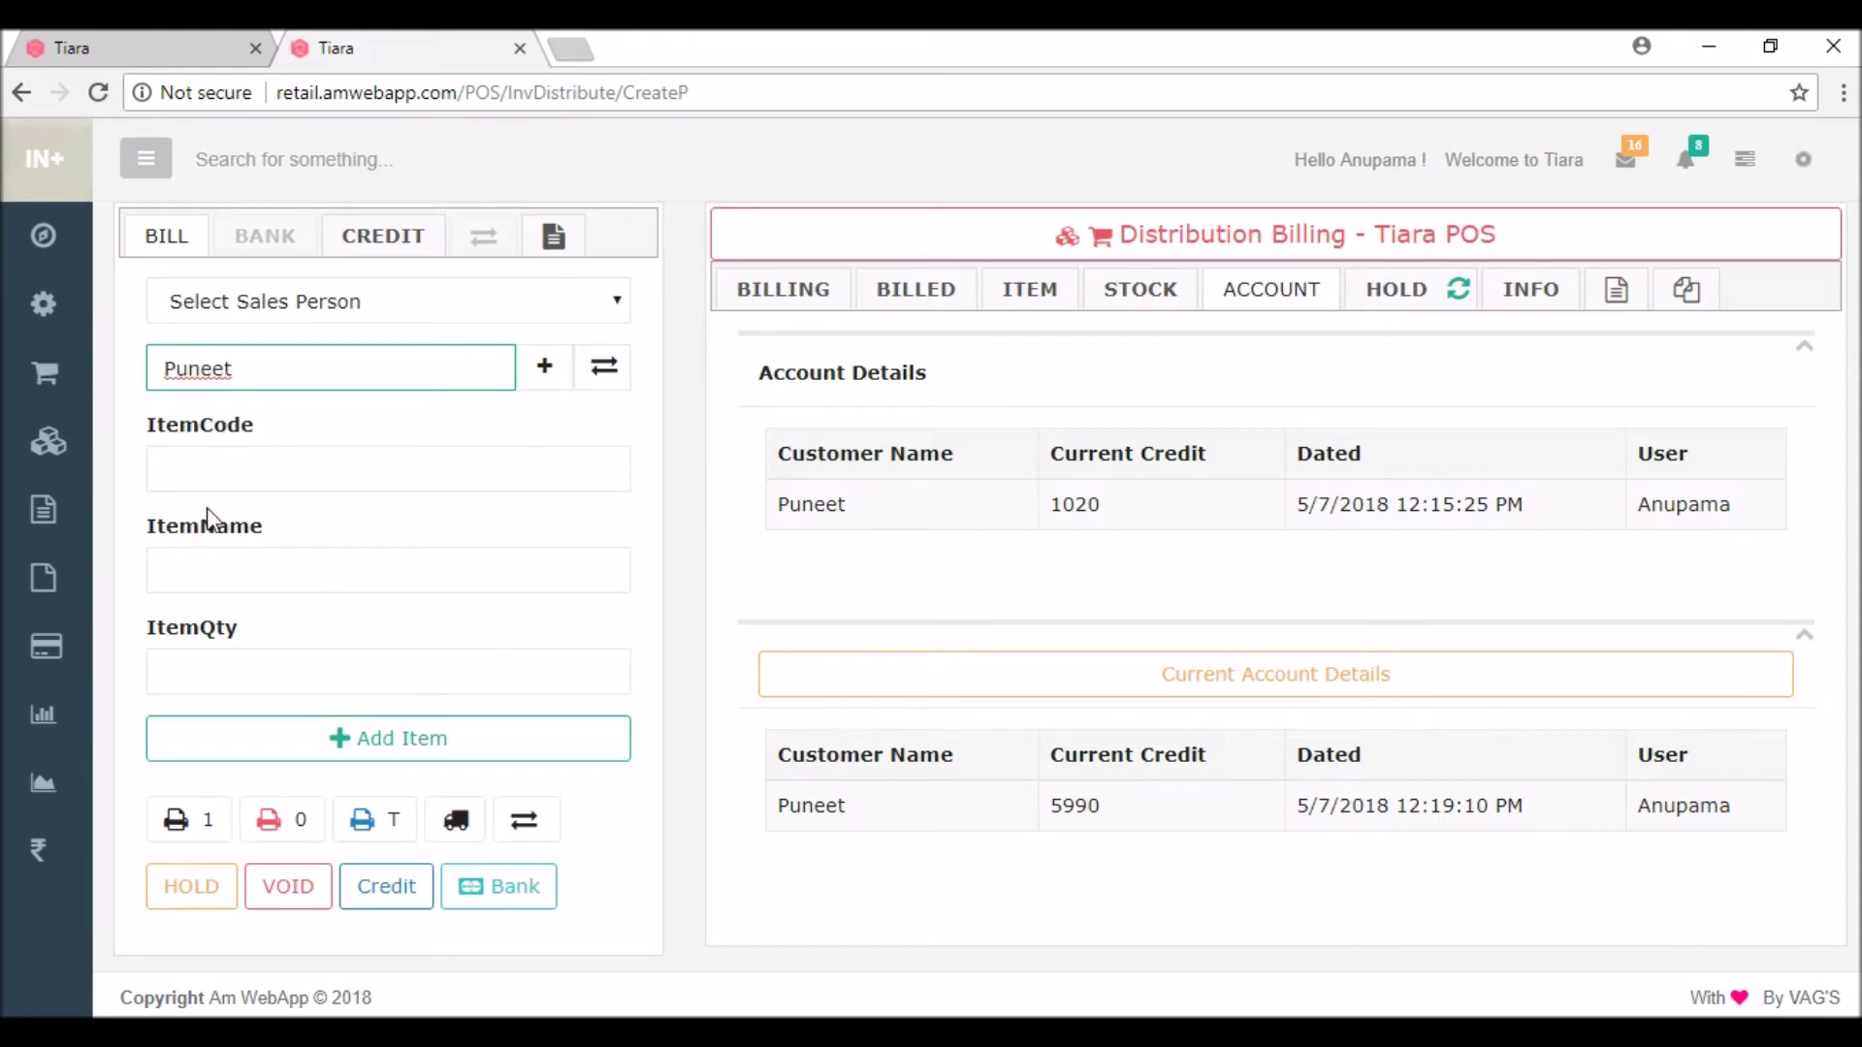
left_click(183, 568)
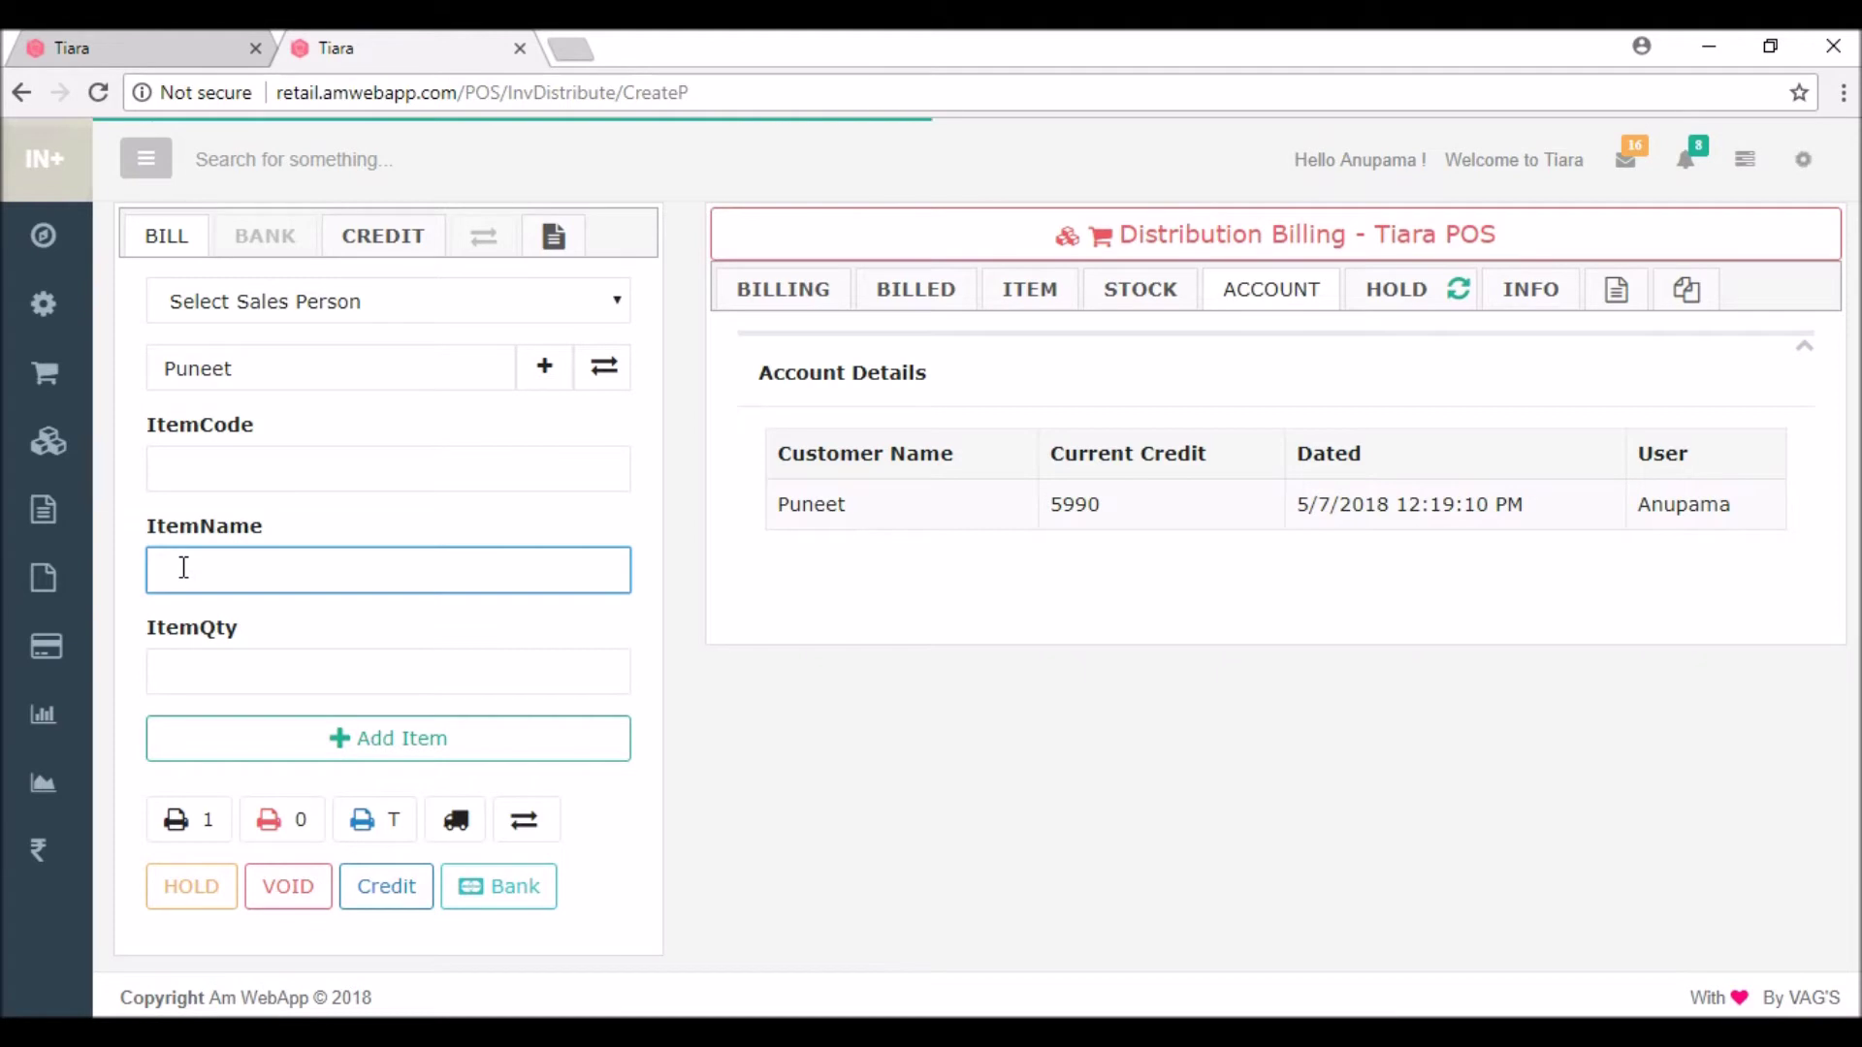
type("sho")
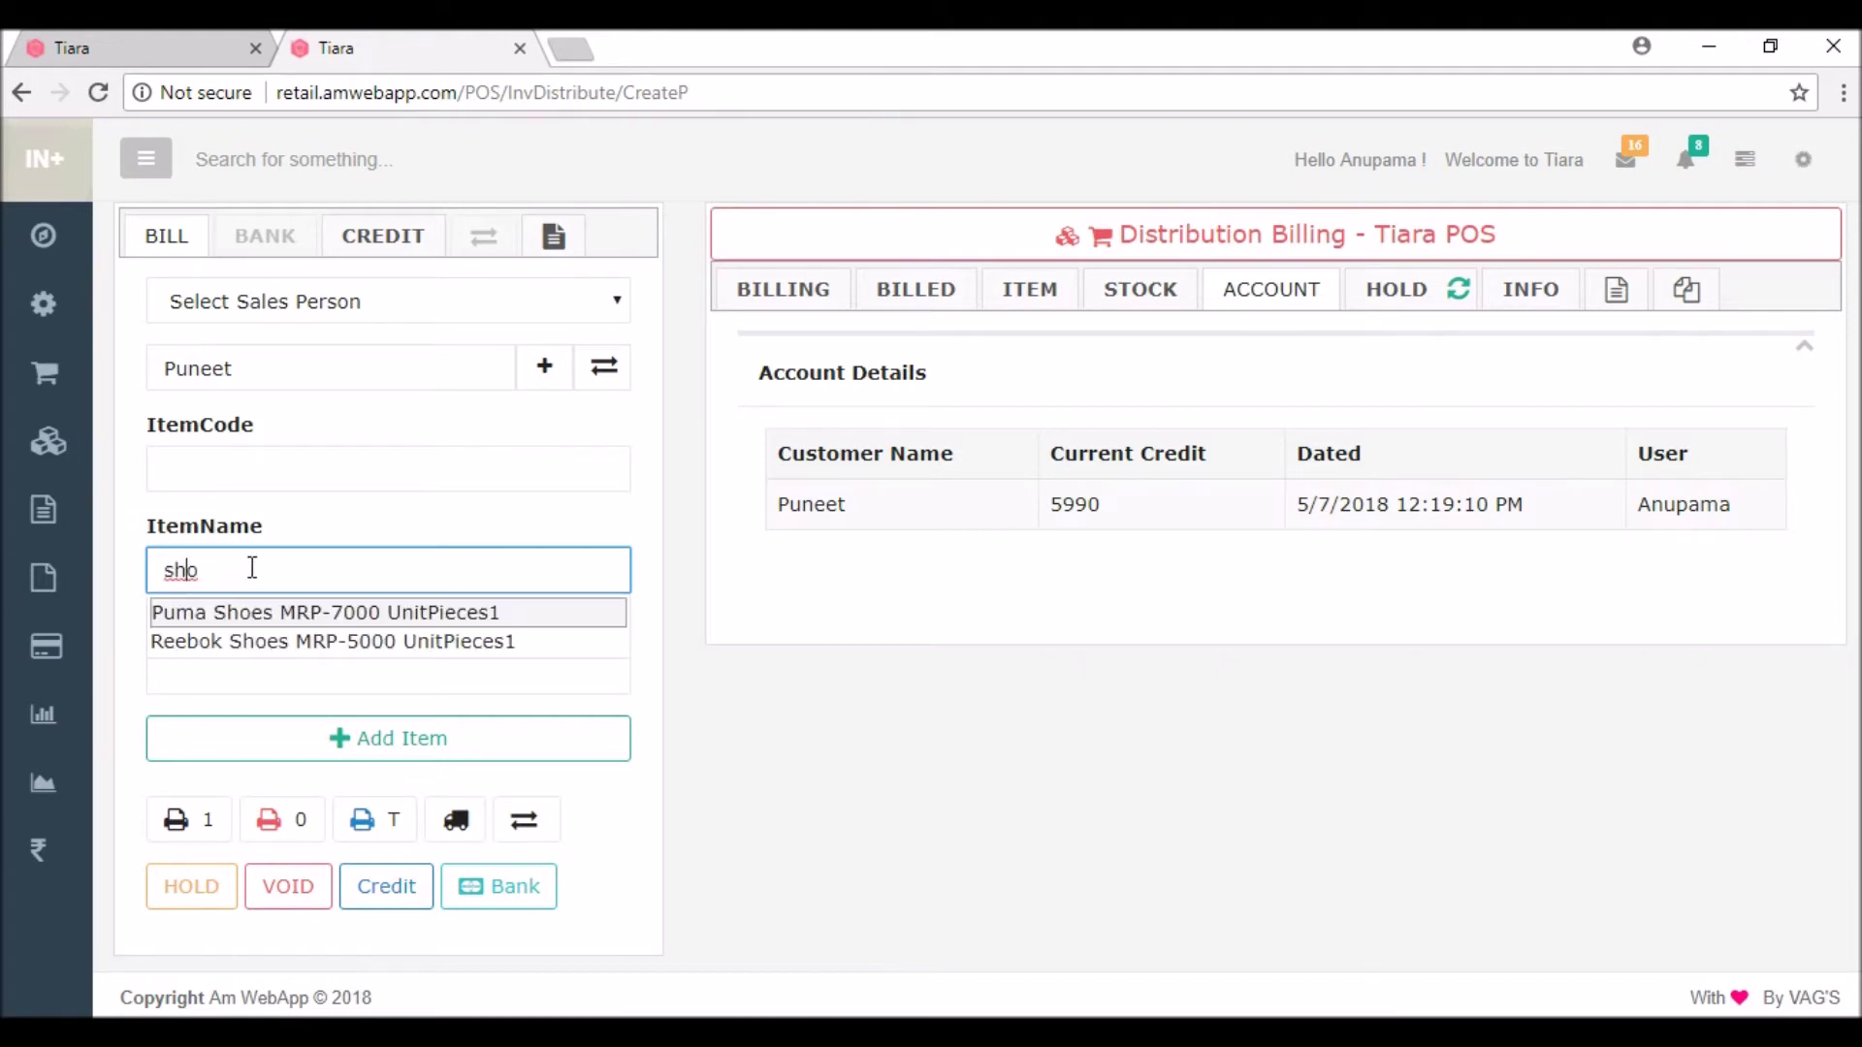
left_click(211, 641)
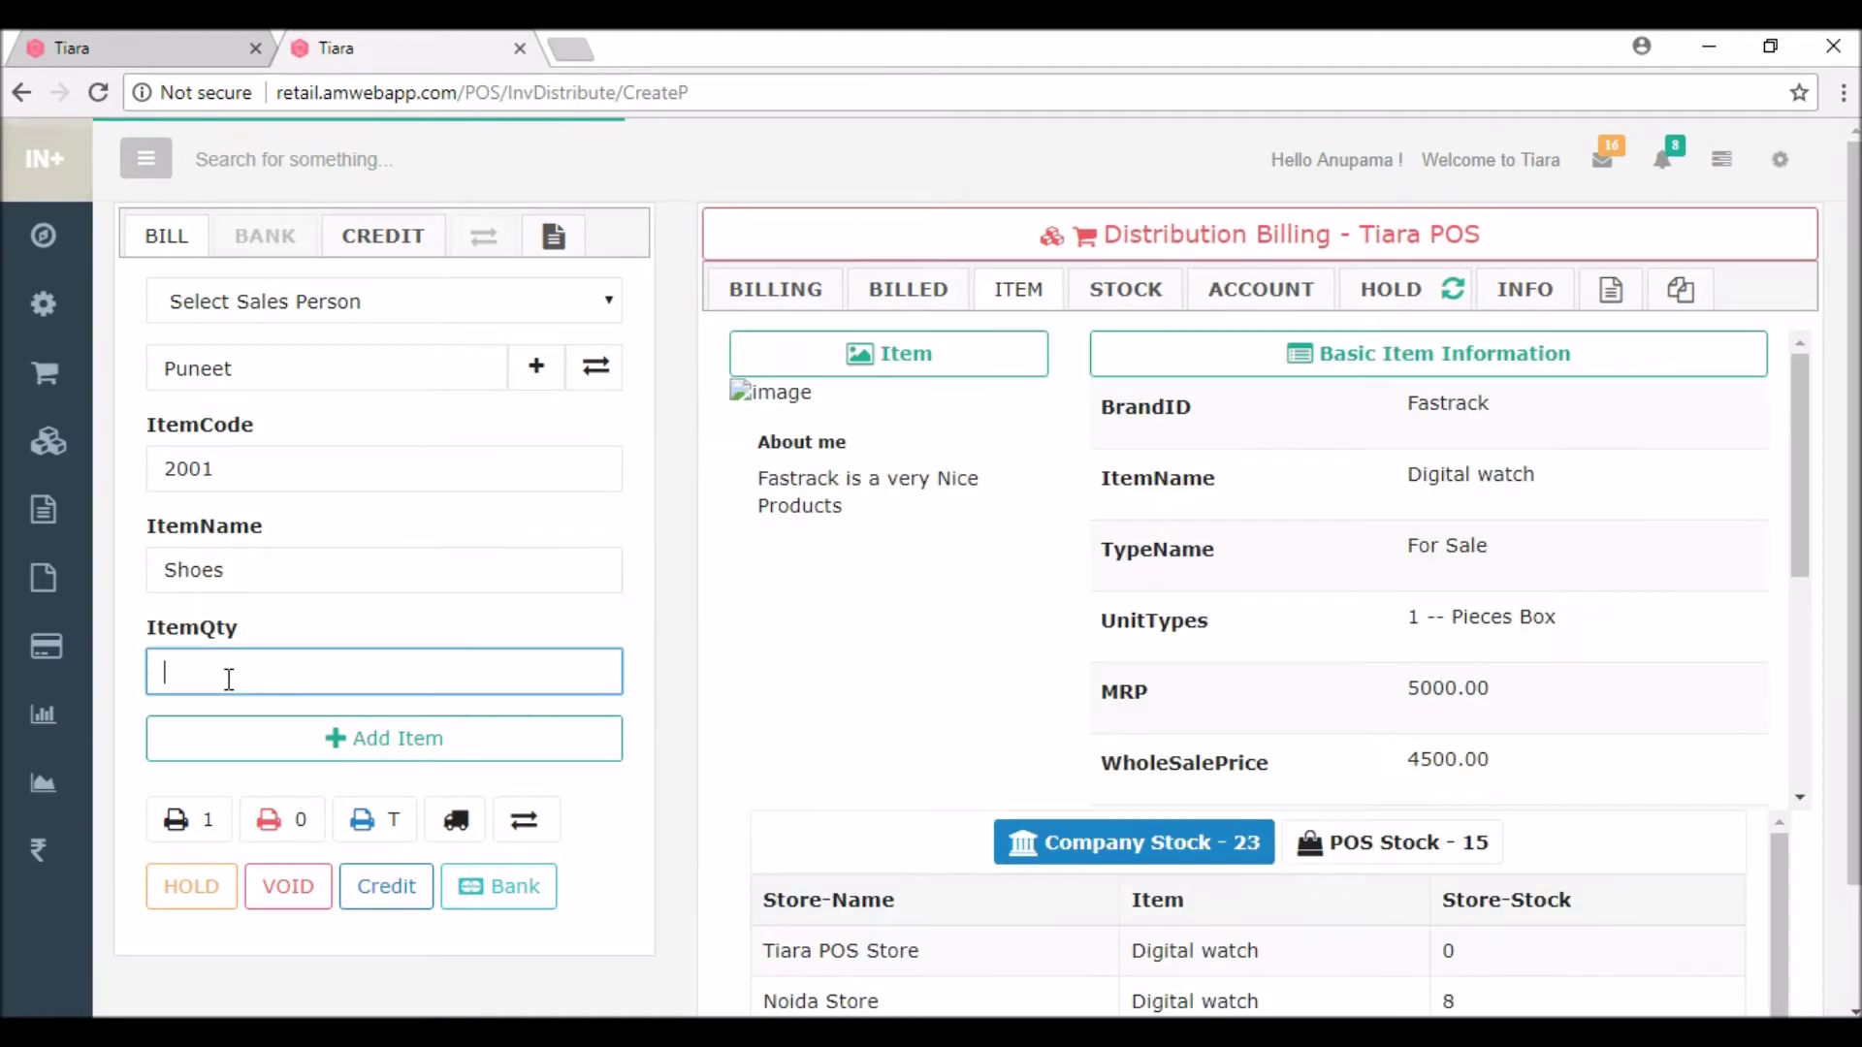
left_click(229, 679)
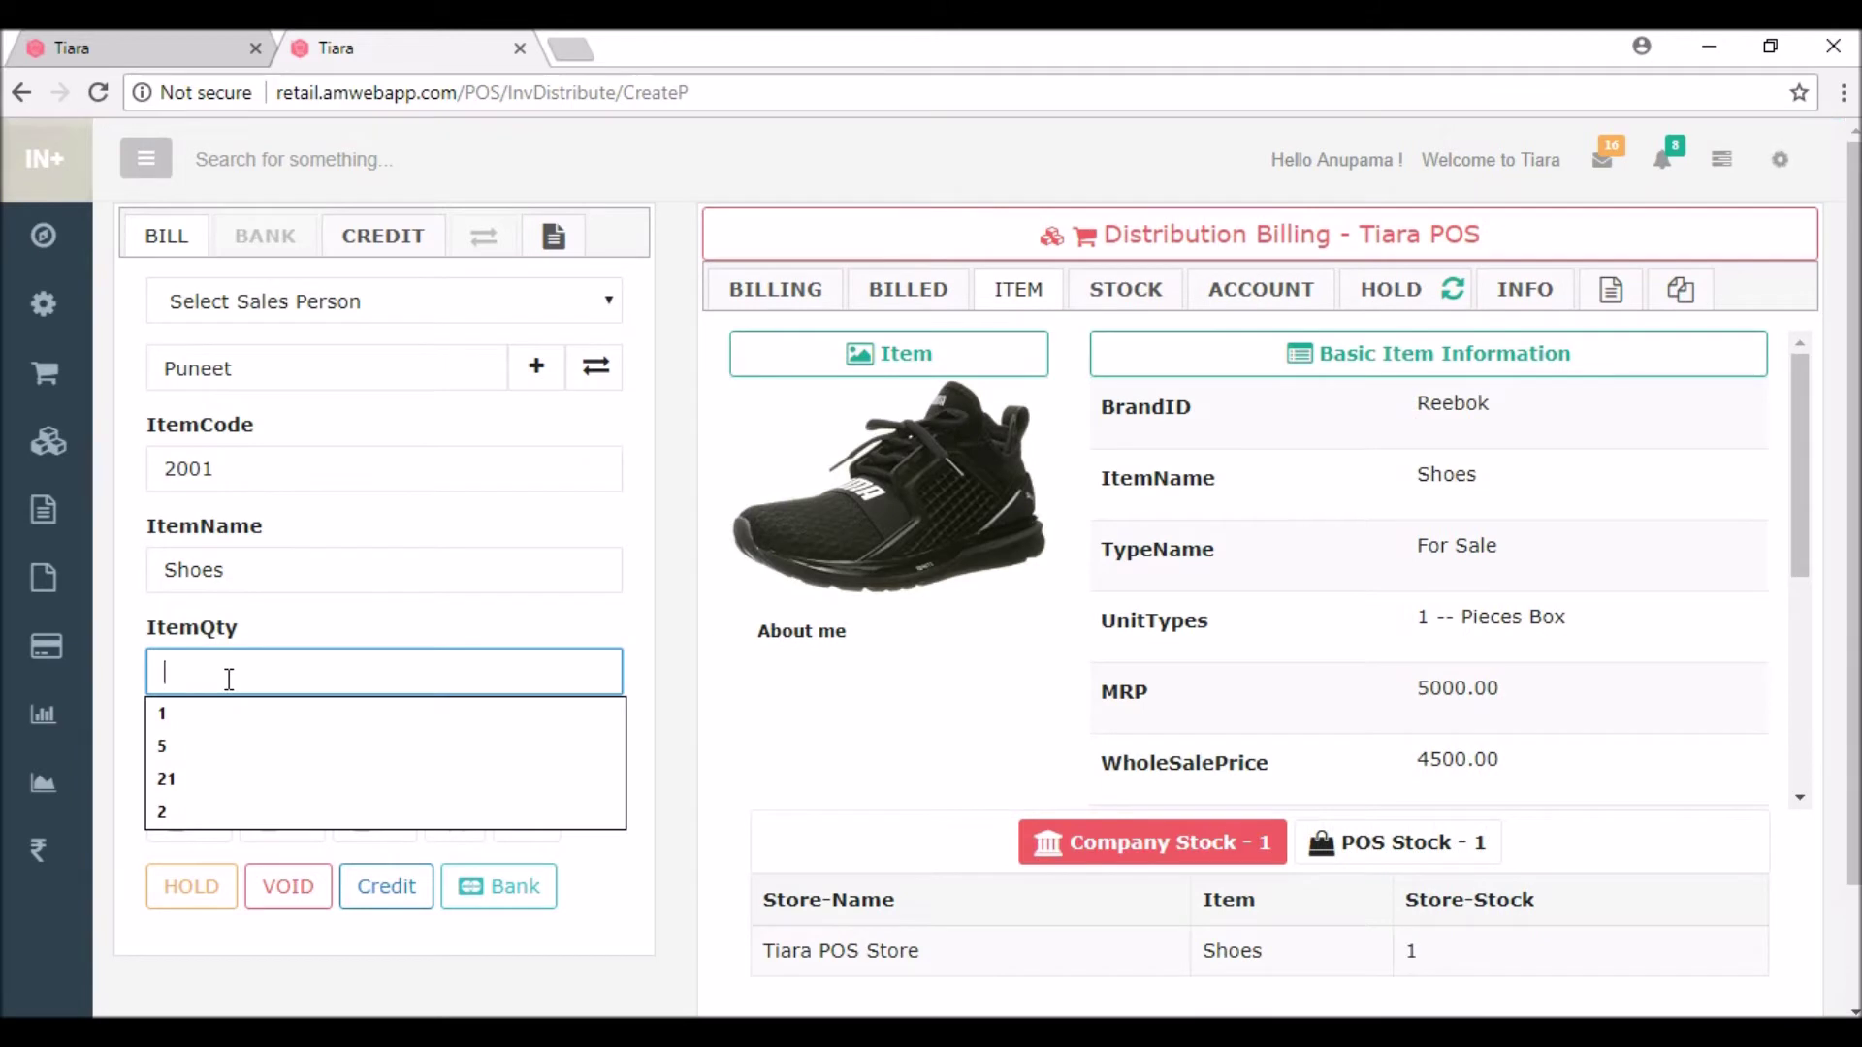
type("1")
left_click(245, 759)
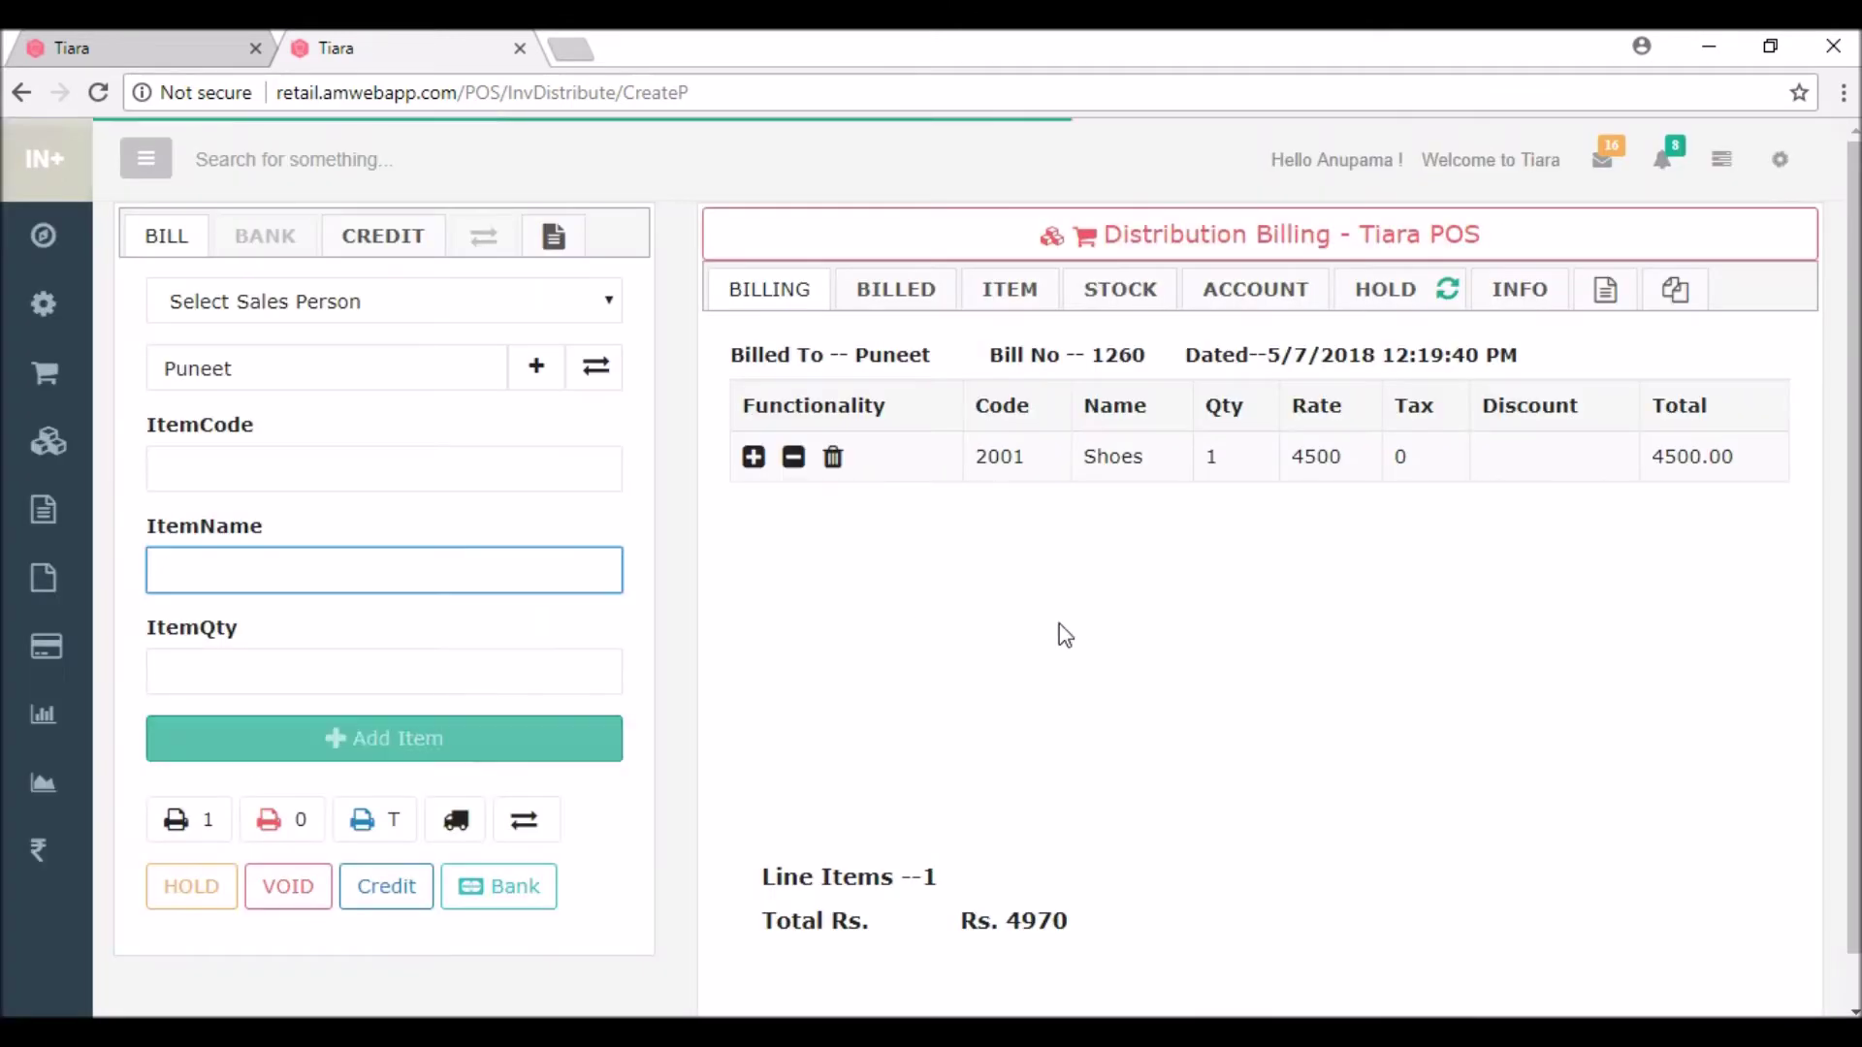
left_click(372, 895)
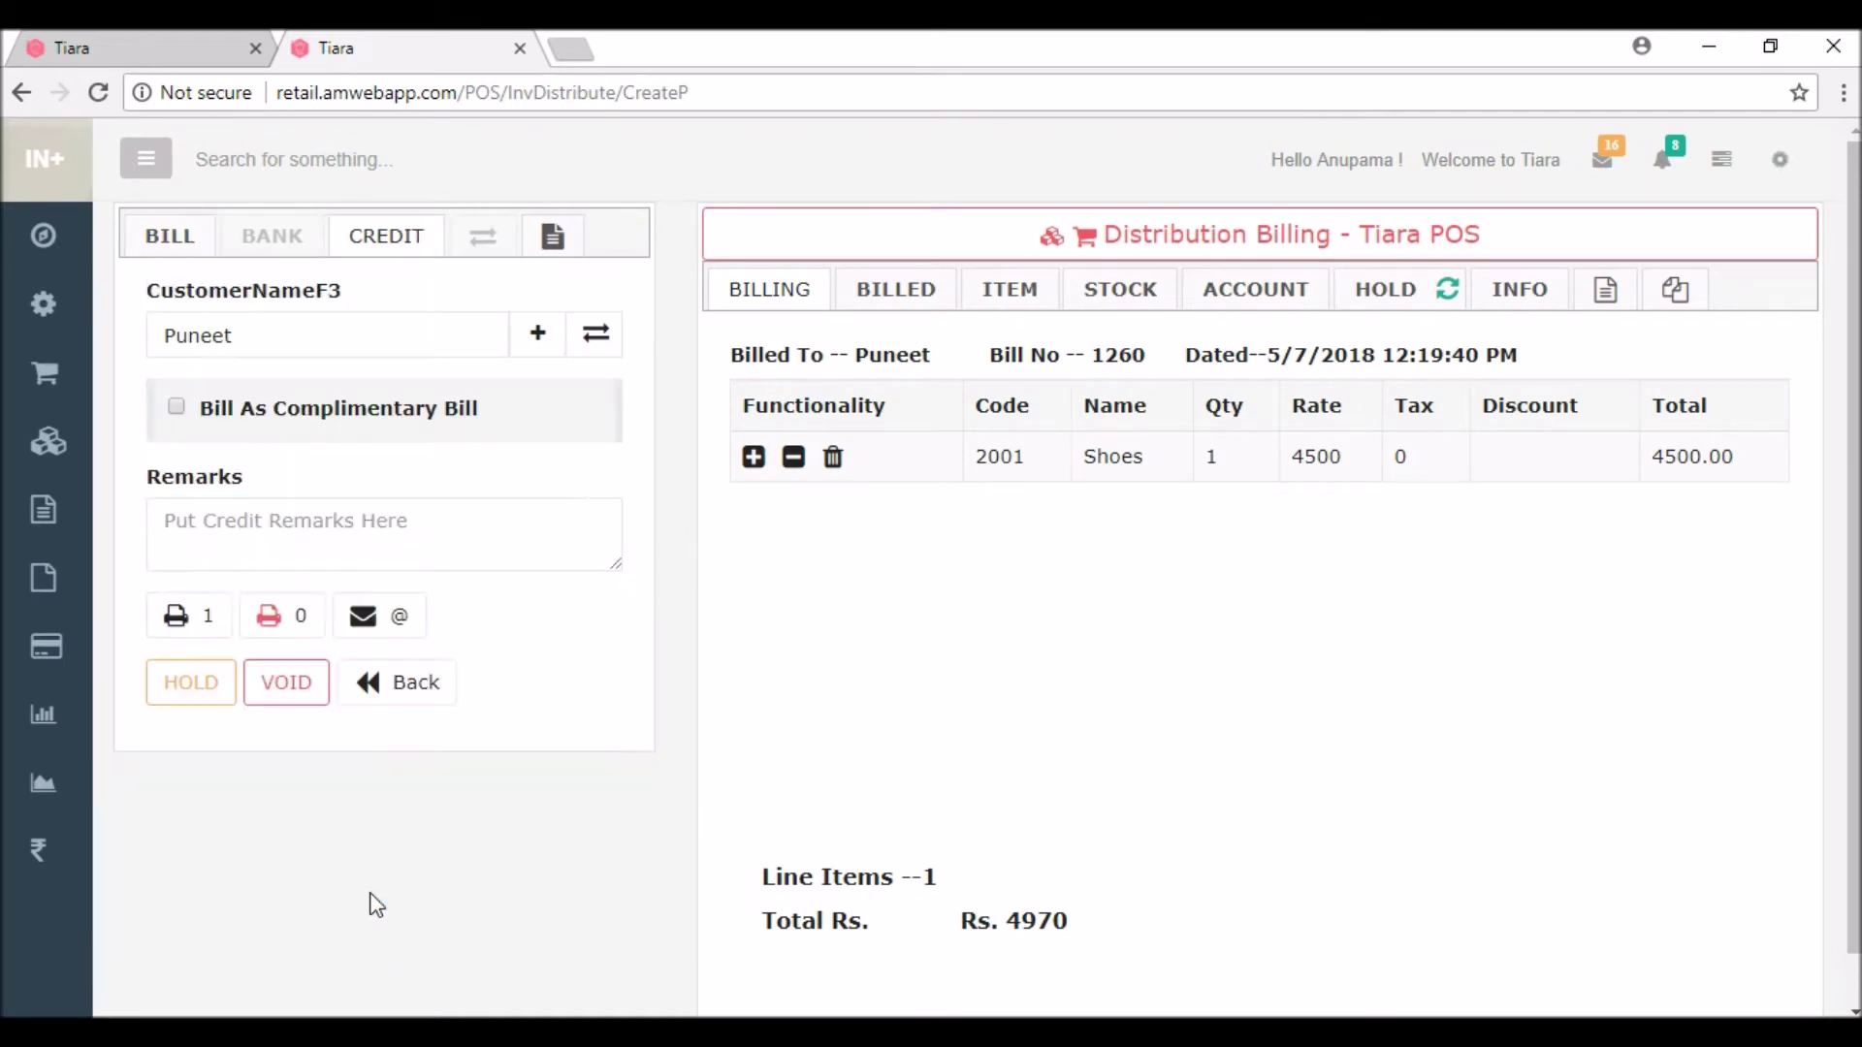
Step: Finish bill 1260 on credit without printing, lifting current credit from 5990 to 10960
left_click(276, 619)
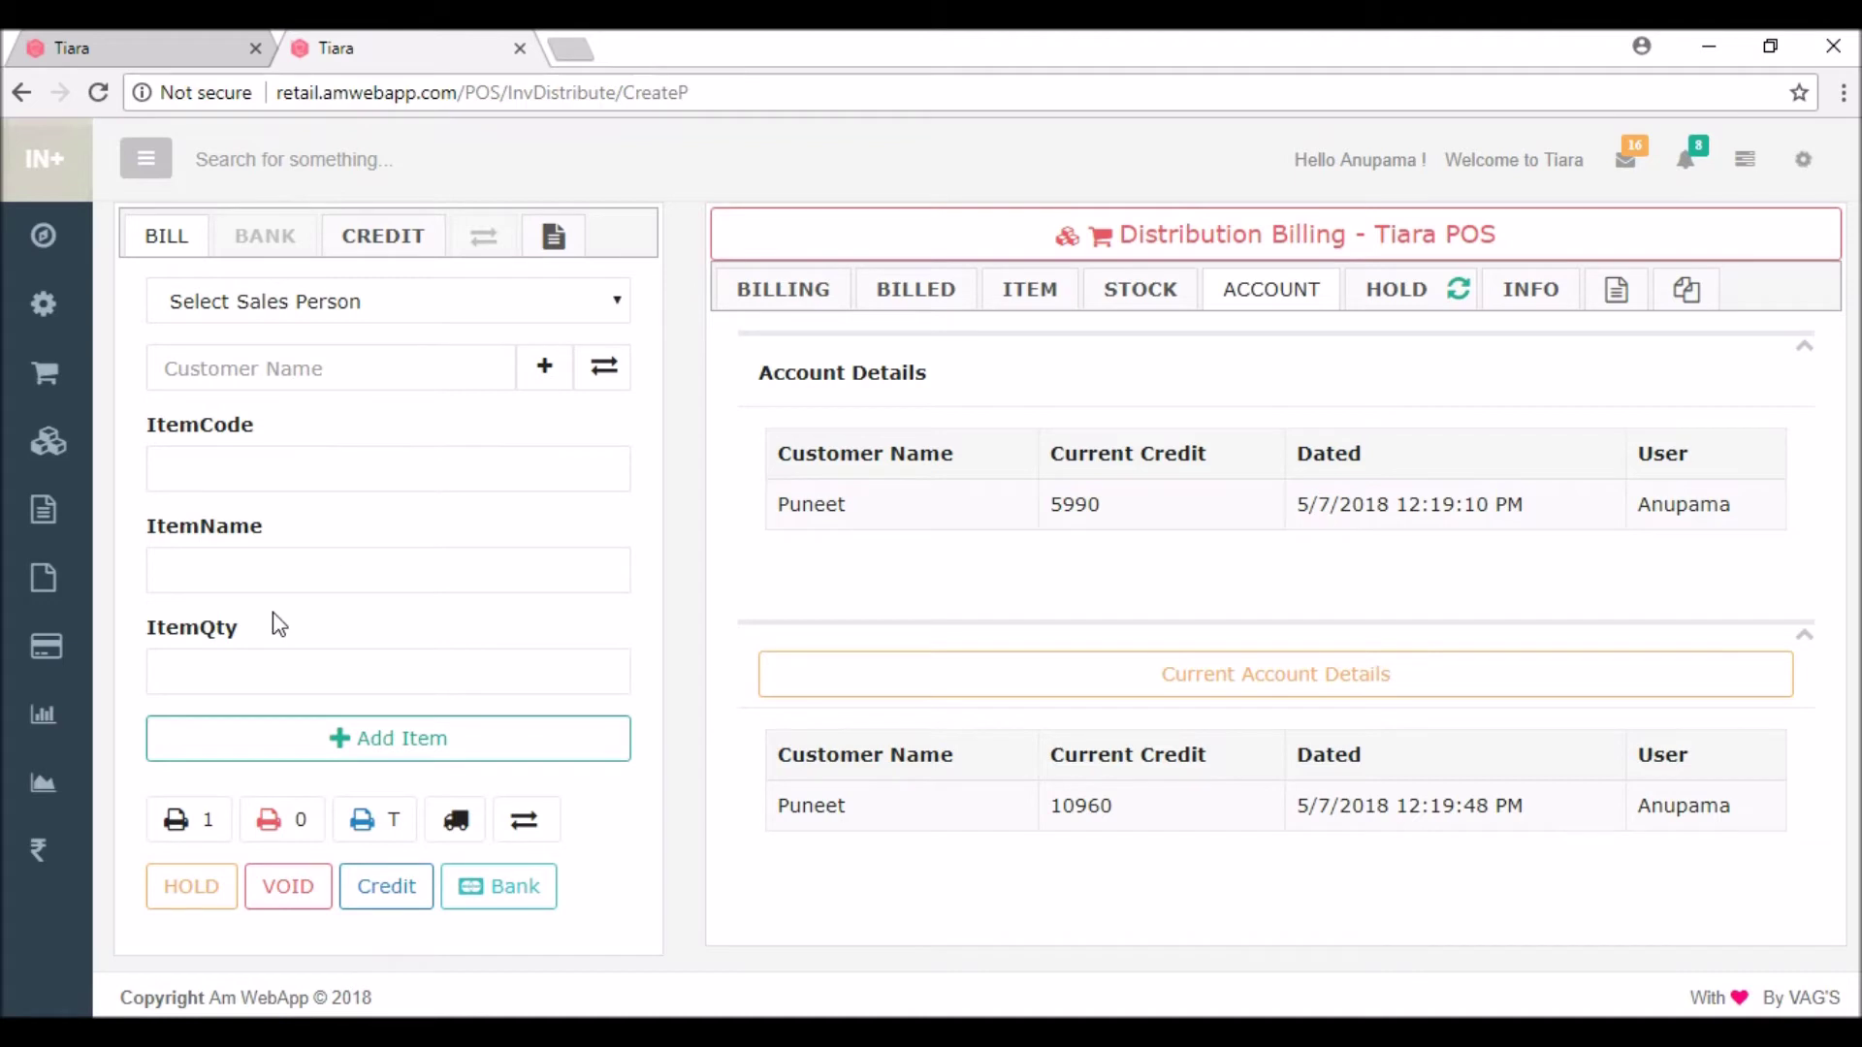
Step: Start a new customer payment for the customer, dated May 7, 2018
mouse_move(44, 647)
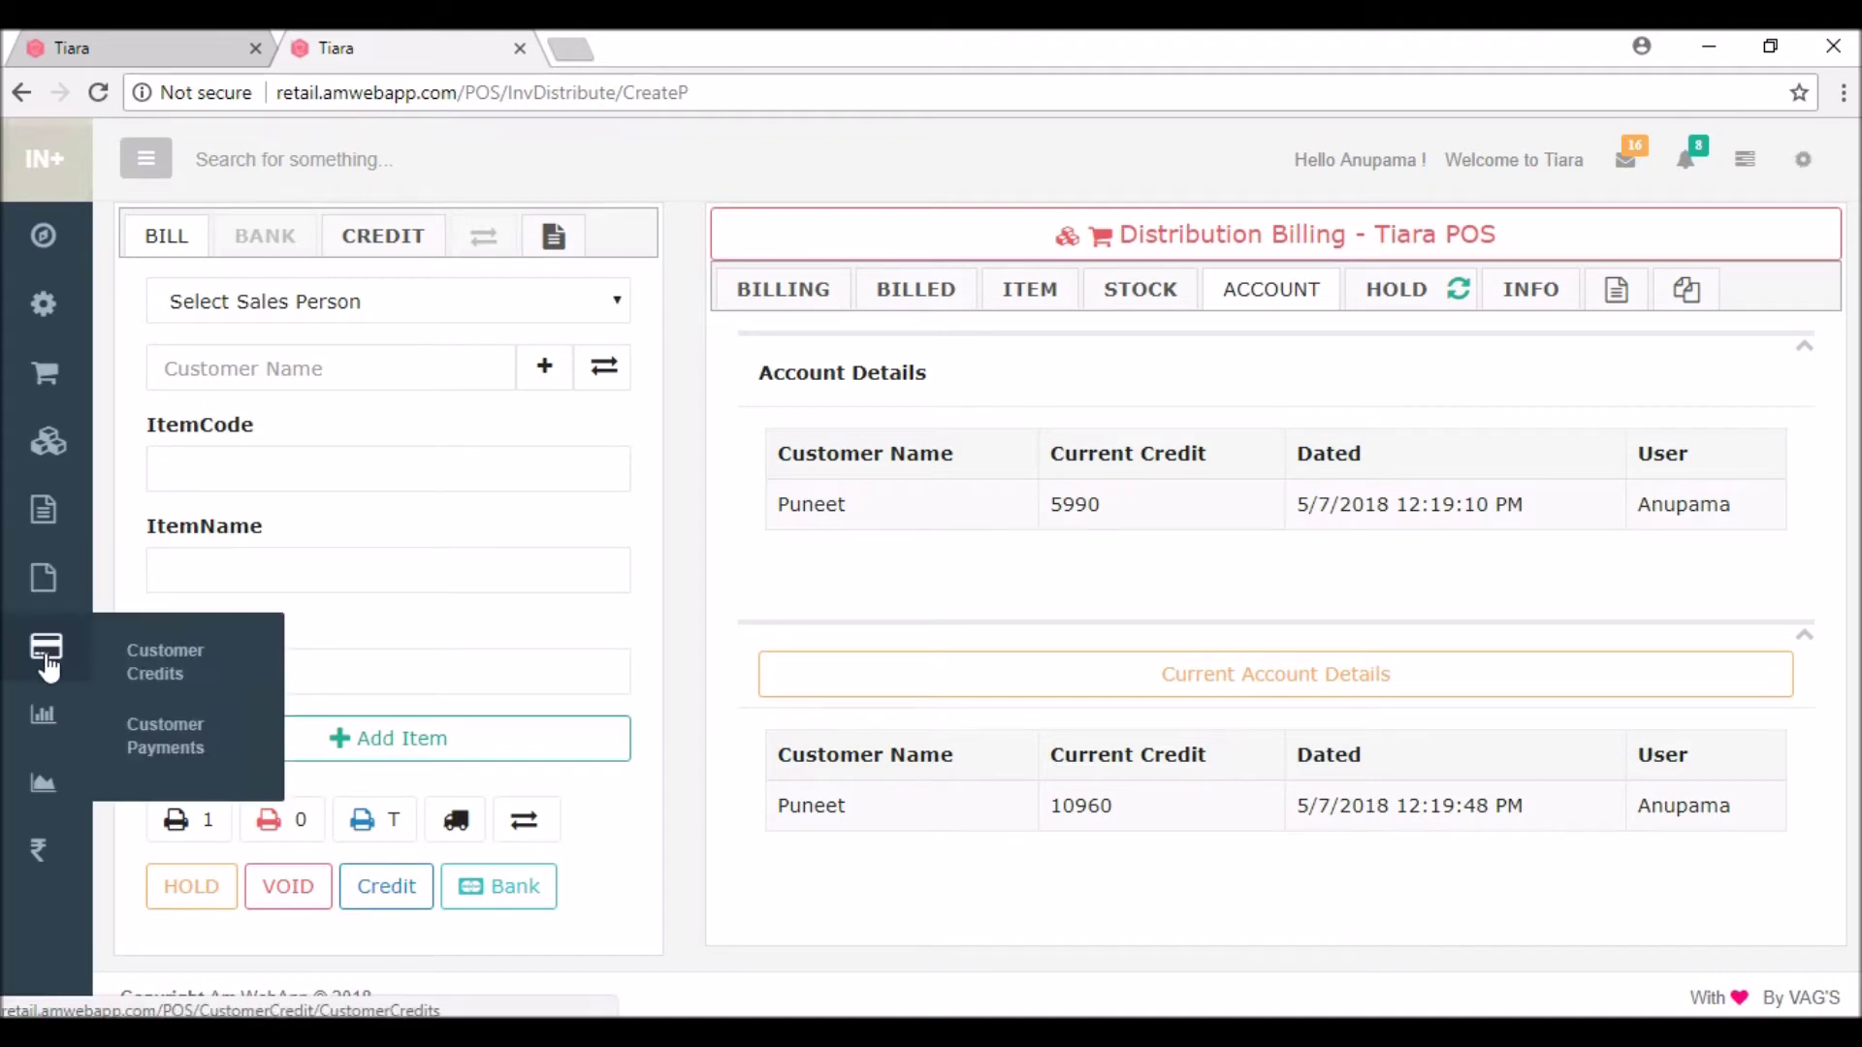
left_click(165, 756)
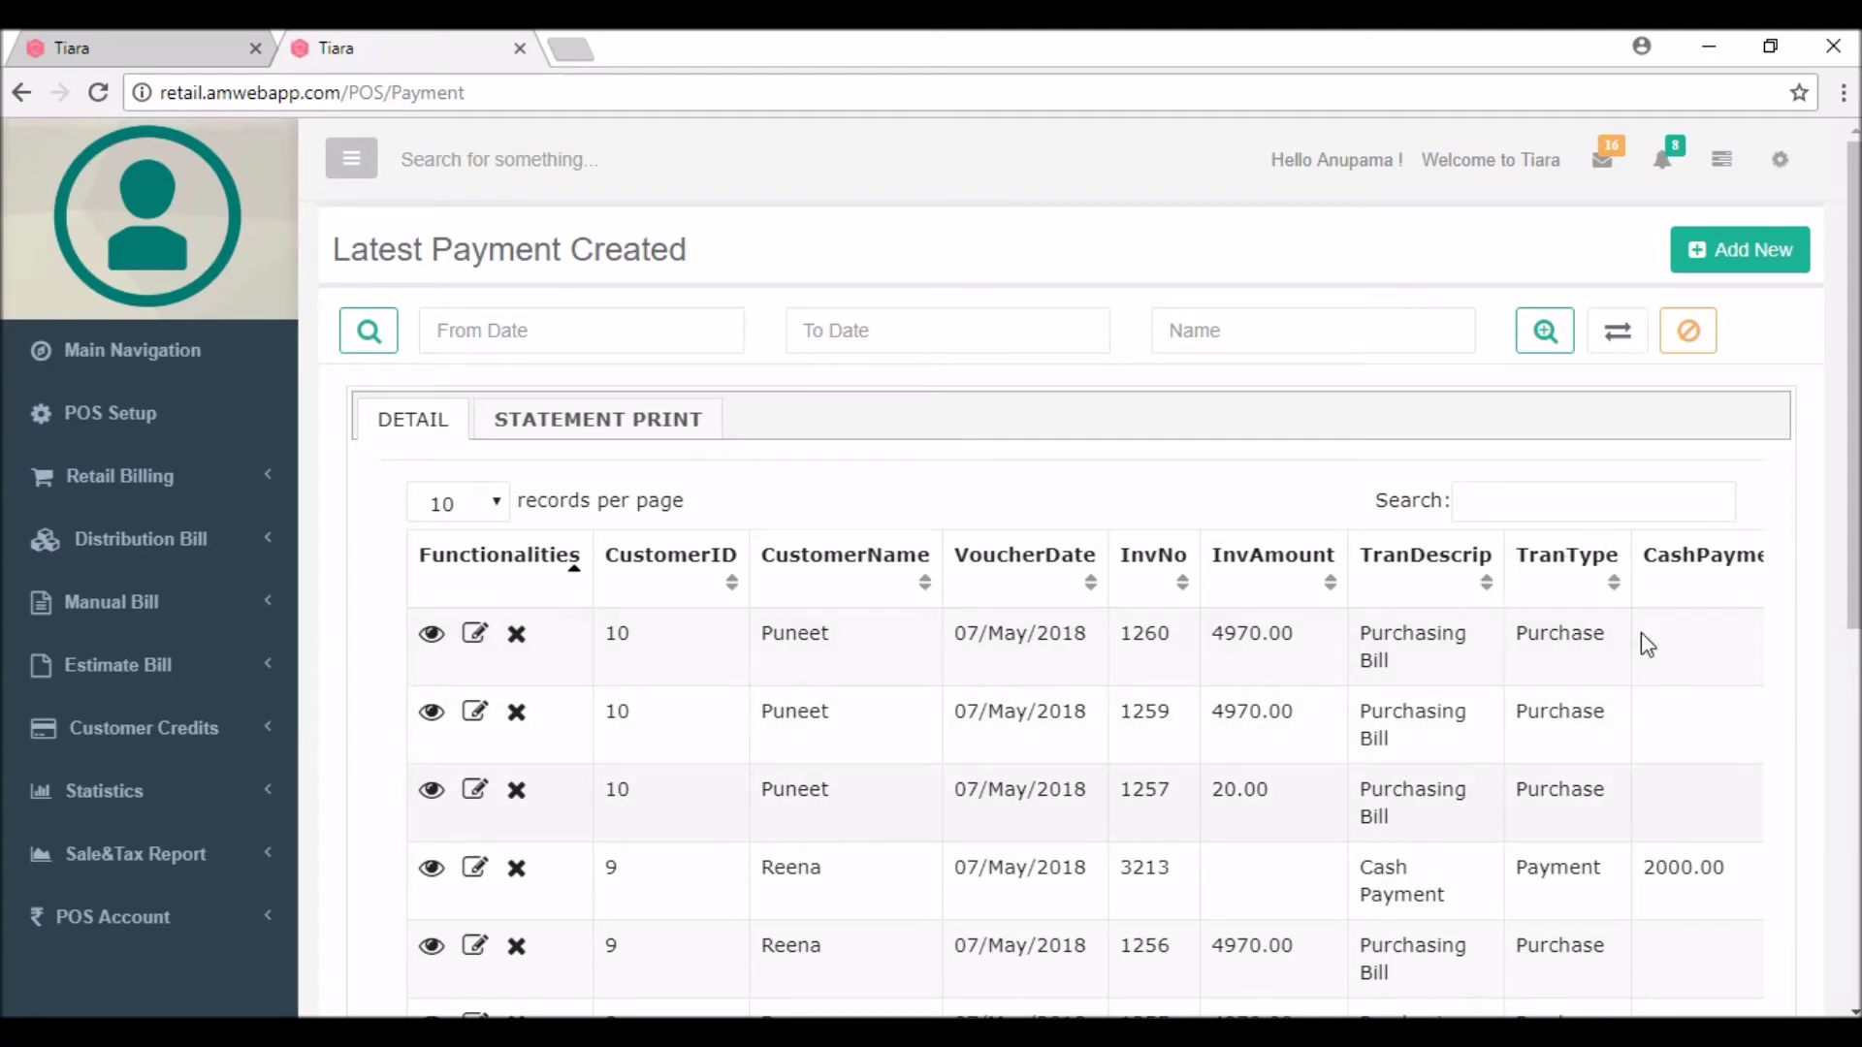
left_click(1748, 256)
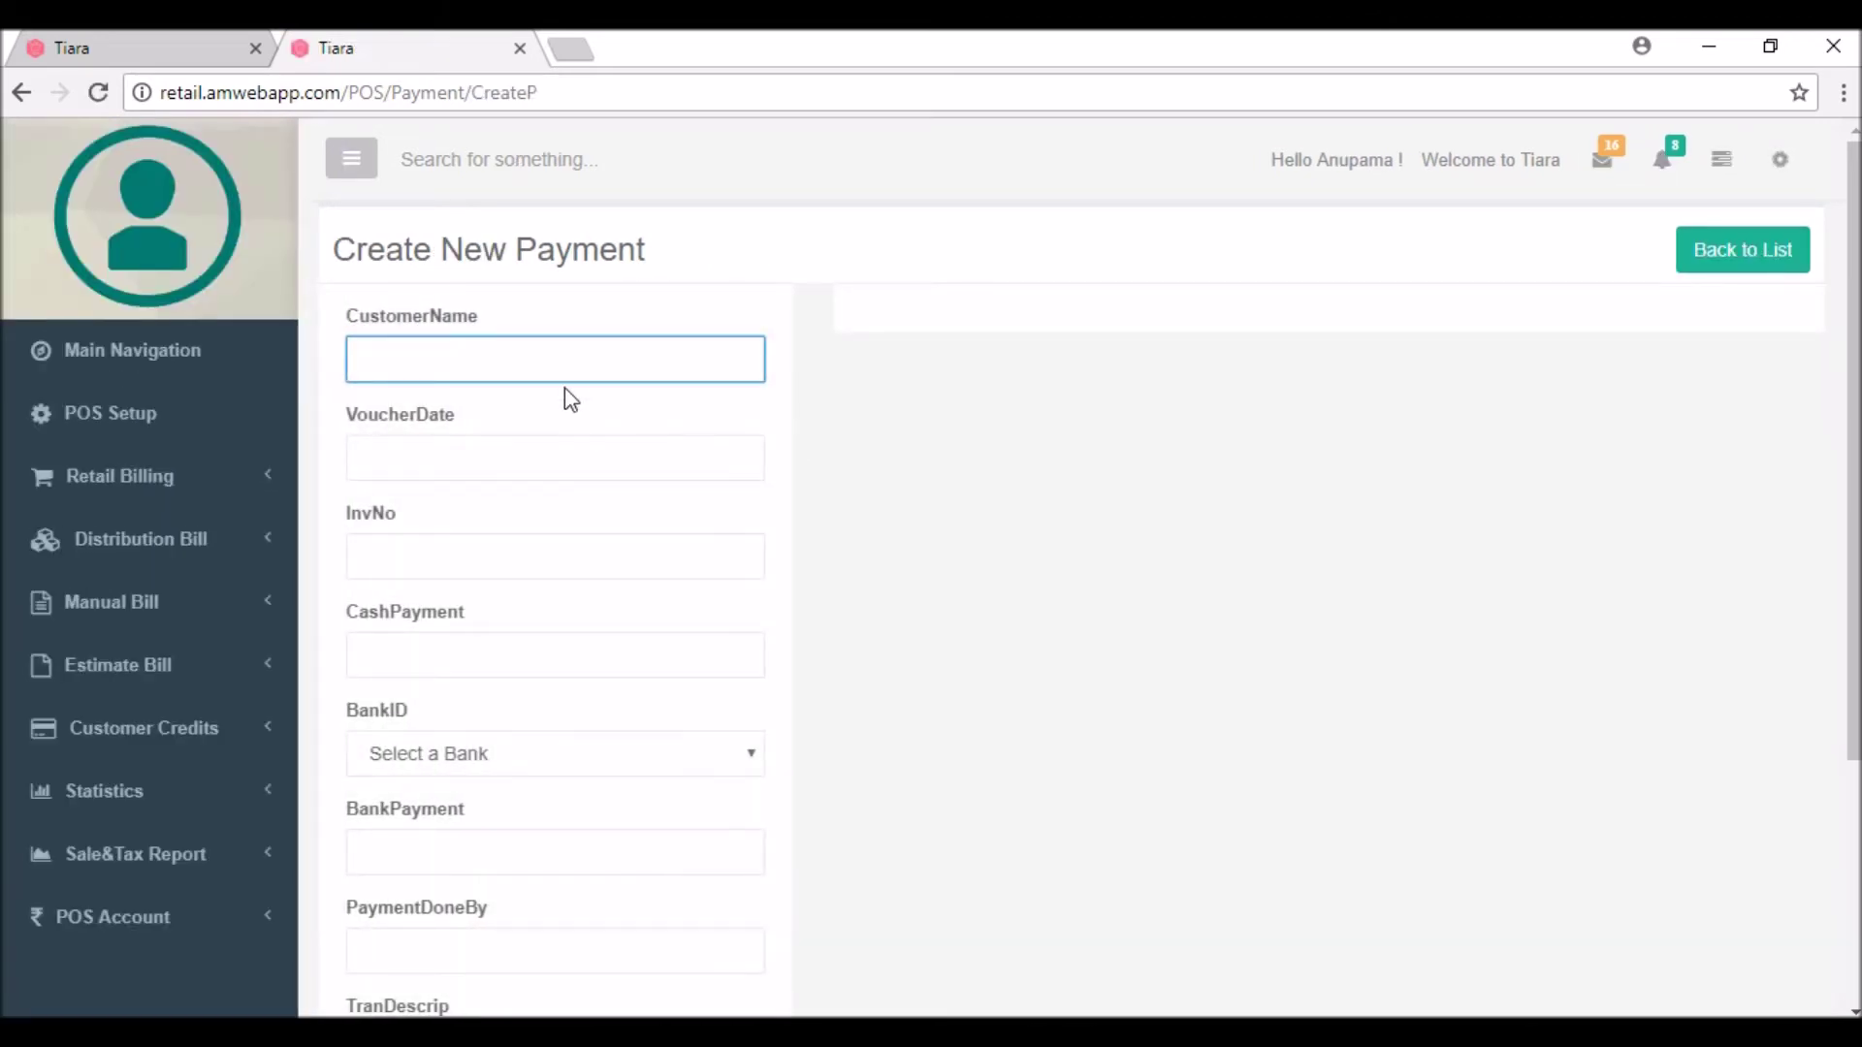
type("pun")
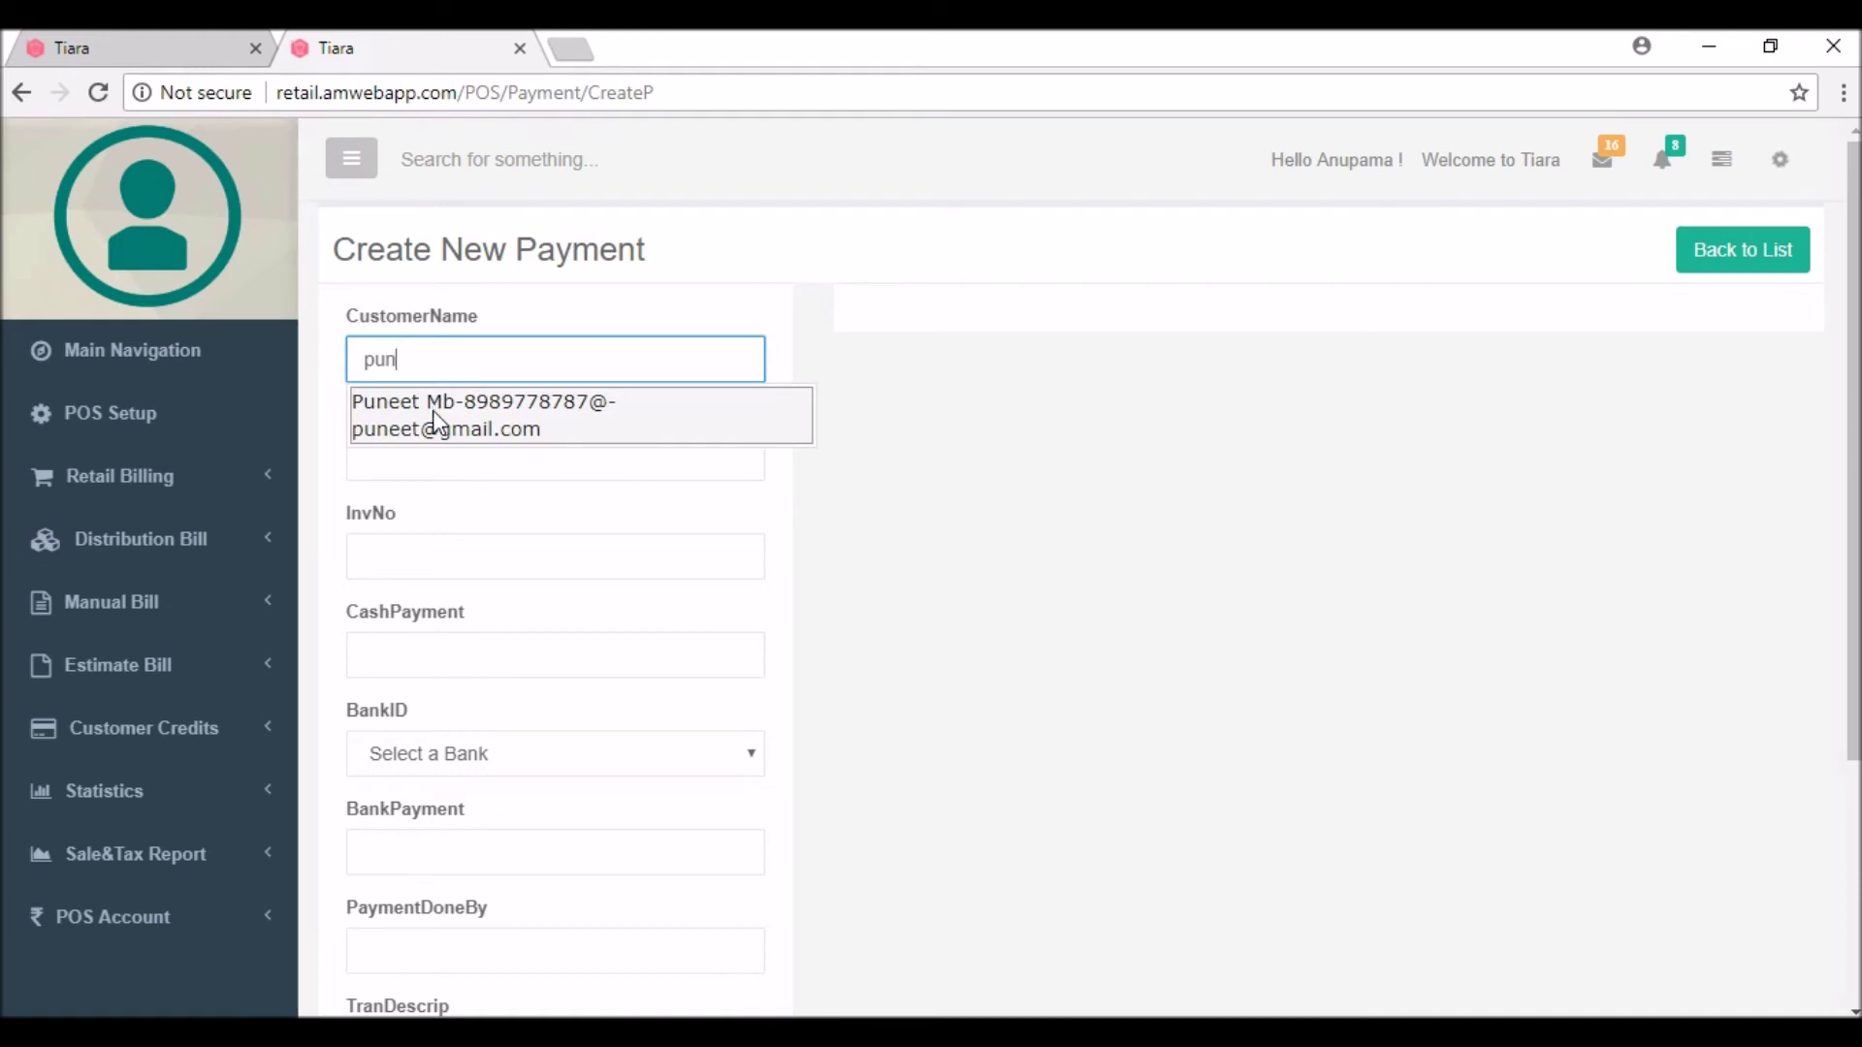
left_click(439, 415)
left_click(400, 460)
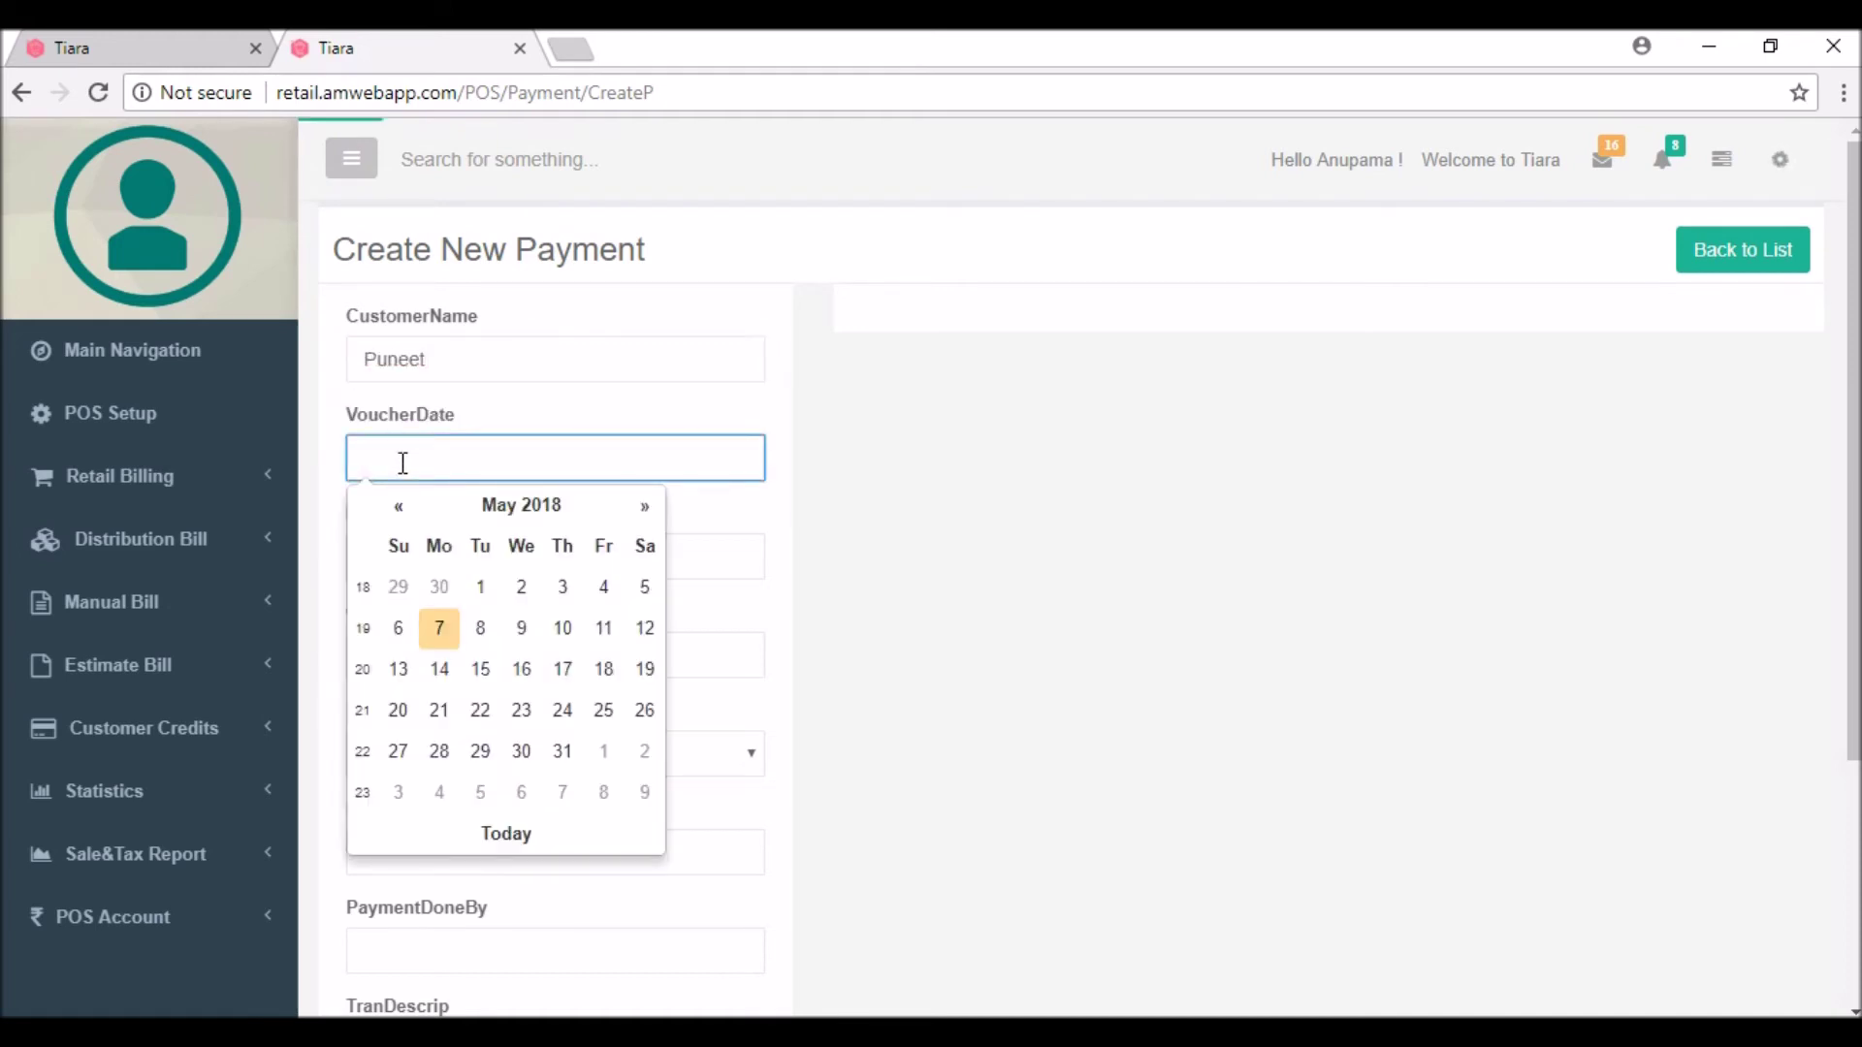
left_click(439, 628)
Step: Enter invoice number 221 and a cash payment amount of 5000
left_click(415, 561)
type("2213")
left_click(414, 652)
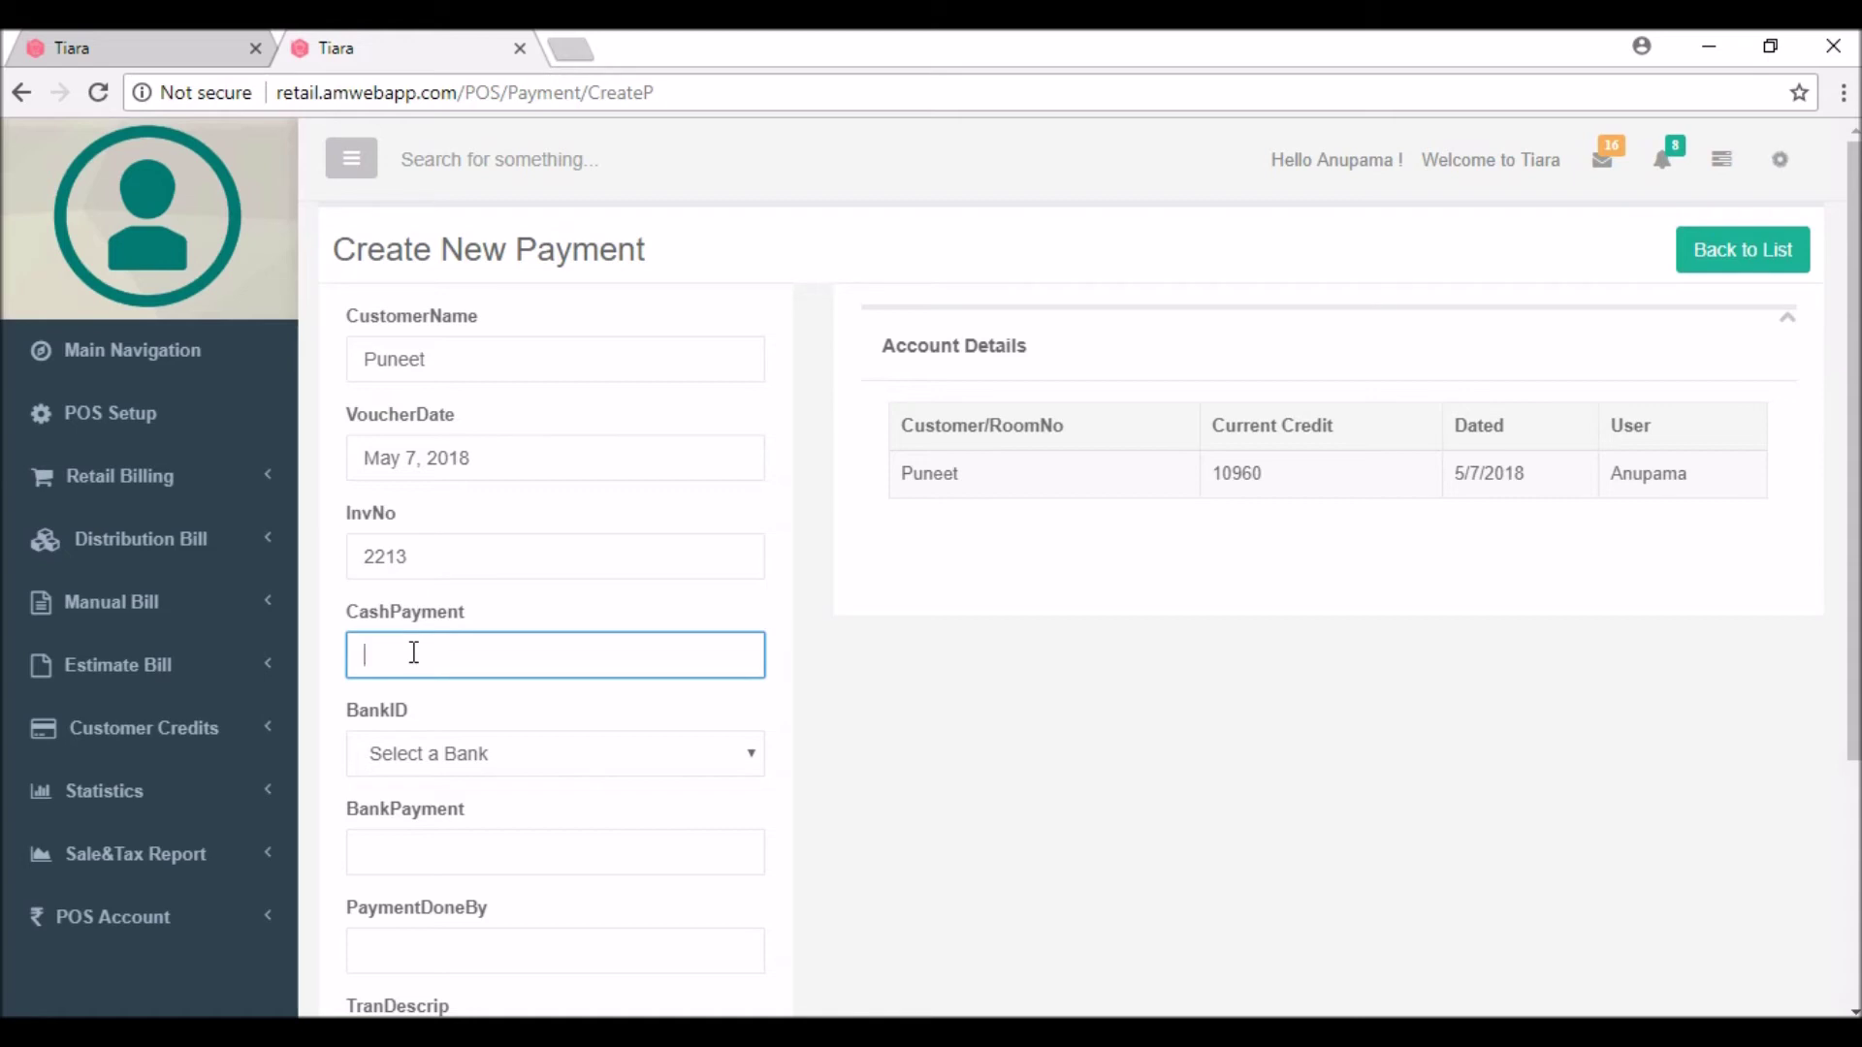
type("5000")
left_click(929, 766)
Step: Set the payment method to cash and create the payment record
scroll(923, 757, "down", 3)
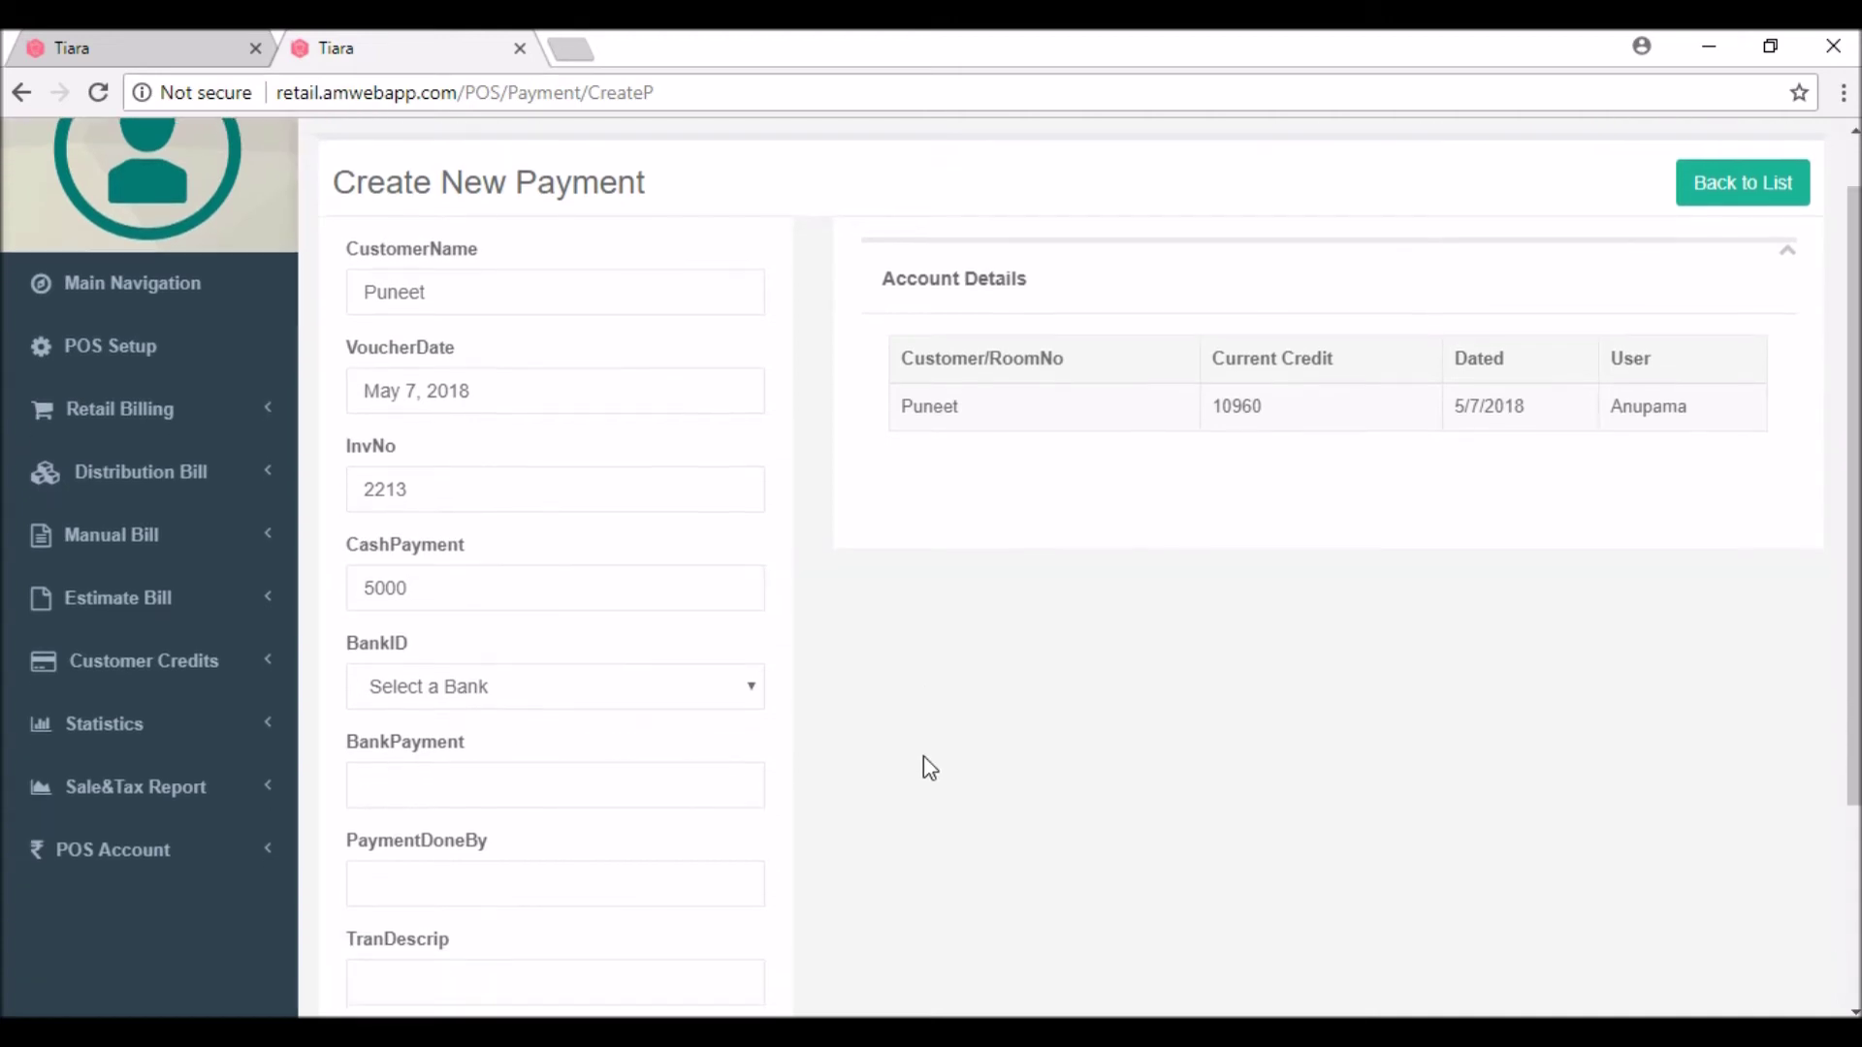
left_click(408, 615)
type("cash")
left_click(890, 689)
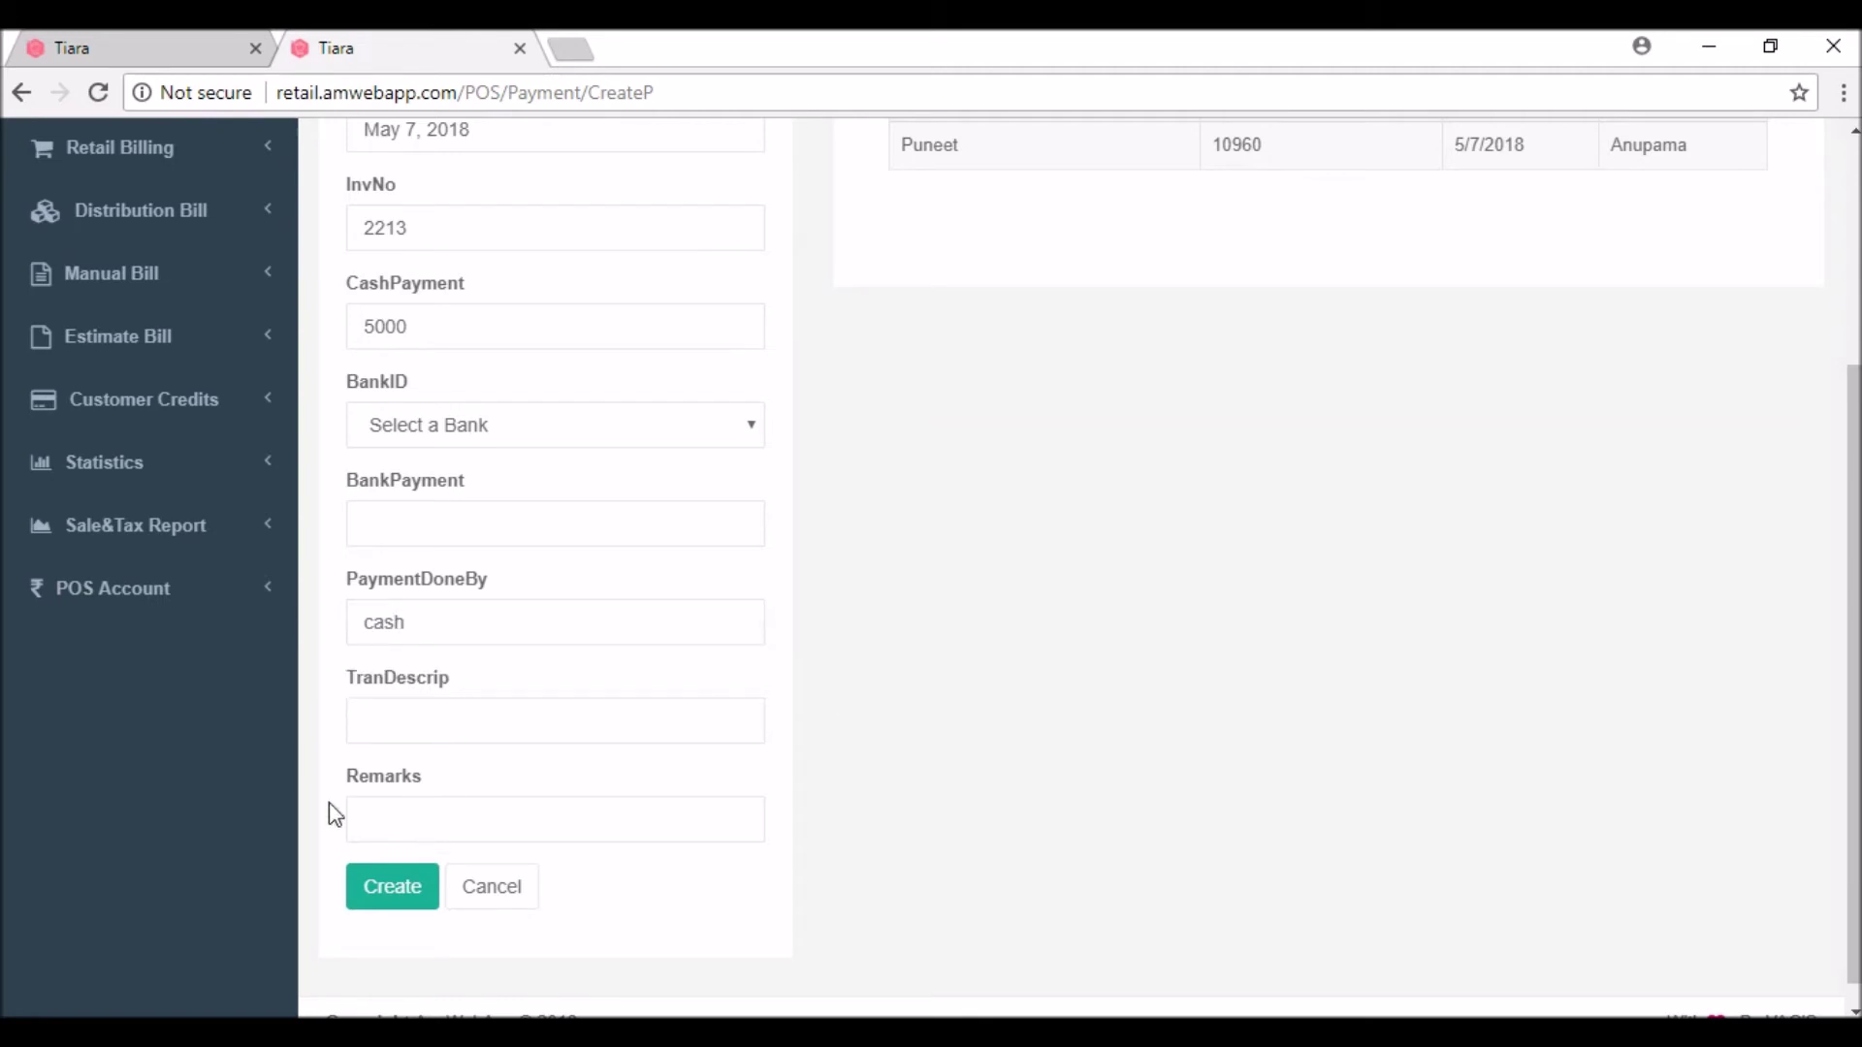
left_click(391, 887)
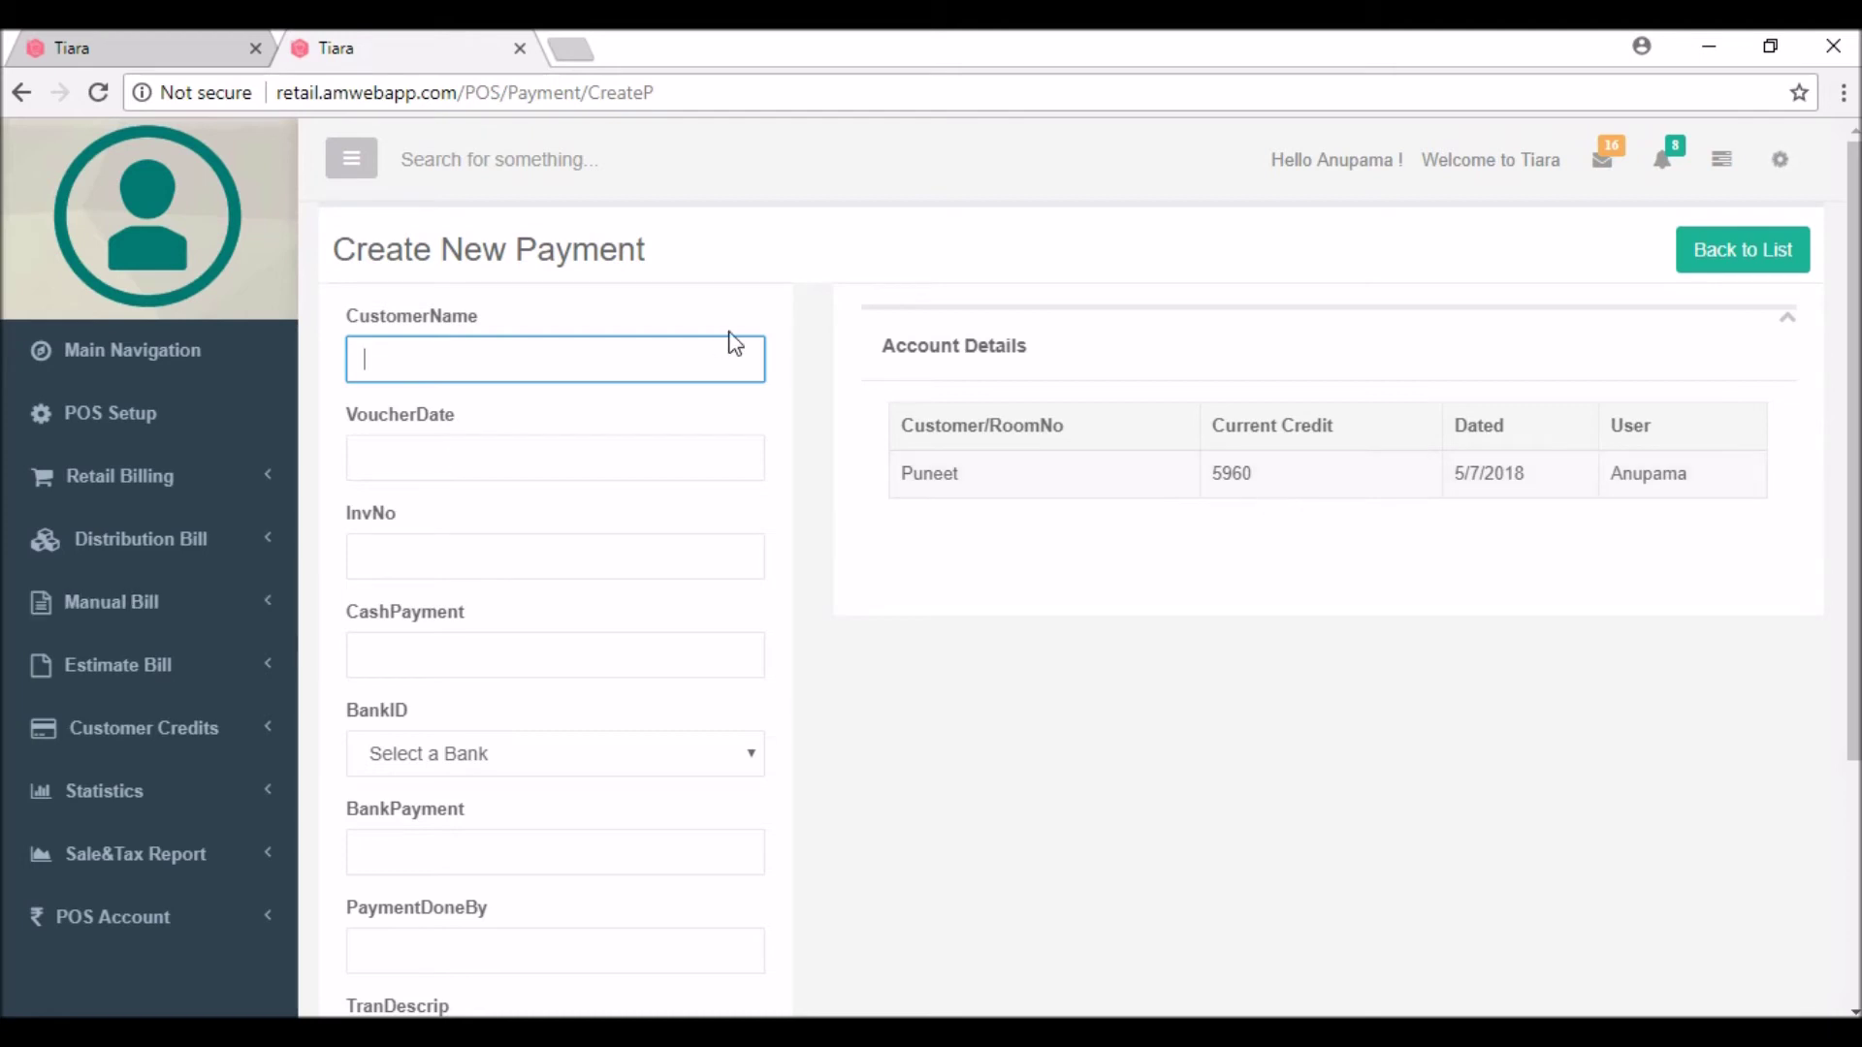
Step: Back on the payments list, set the date range from May 1 to May 9, 2018
left_click(1693, 237)
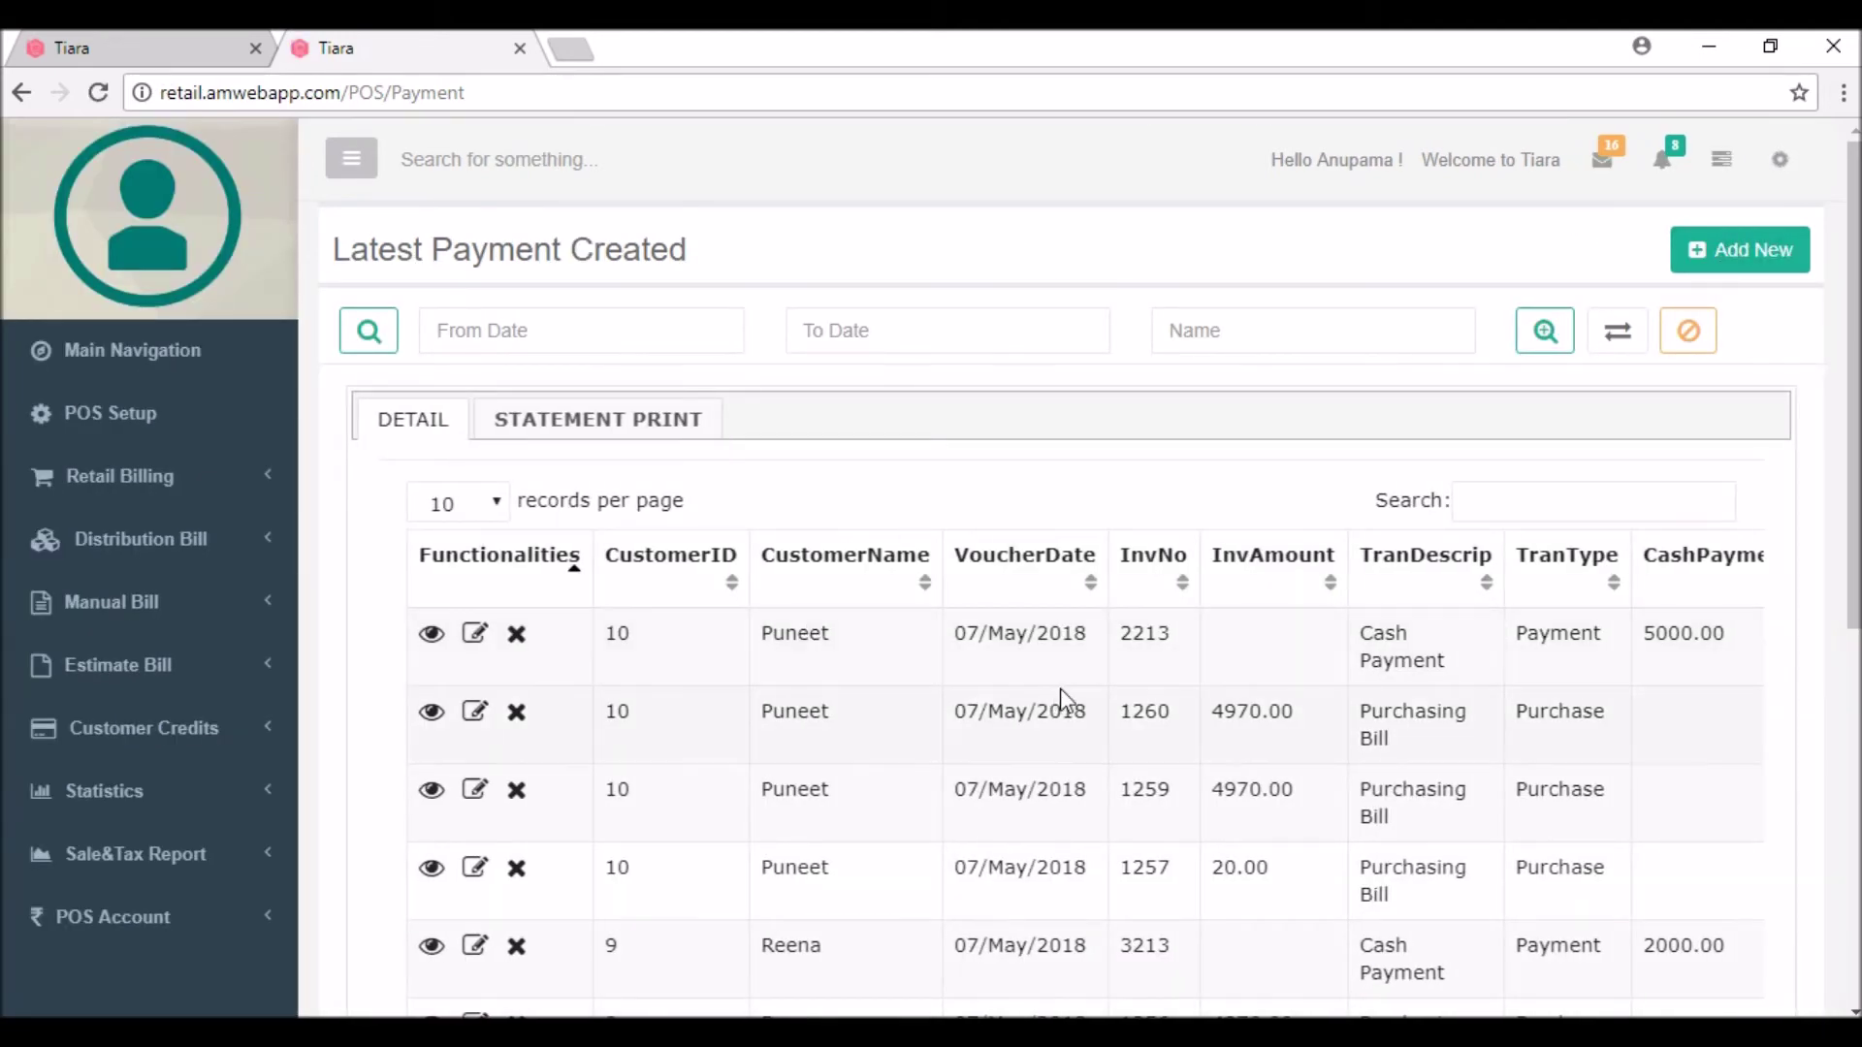
scroll(1232, 495, "down", 2)
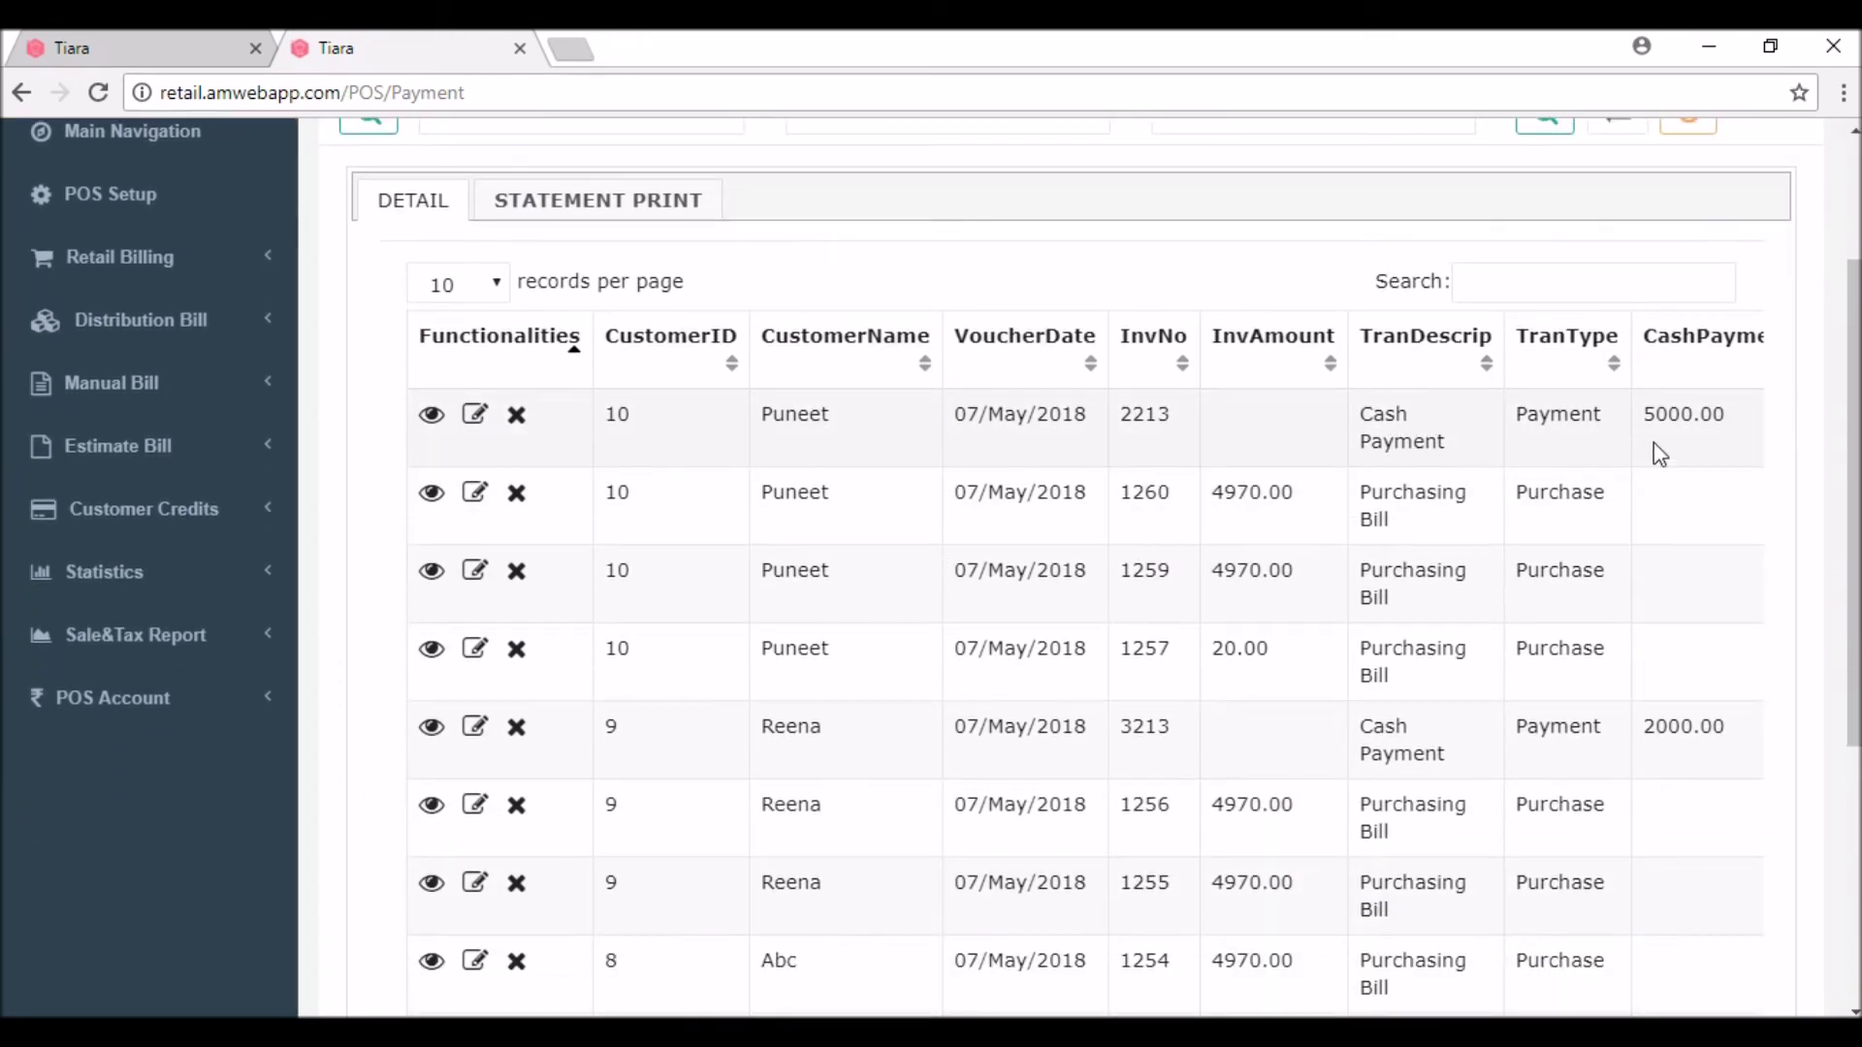
scroll(1222, 262, "up", 2)
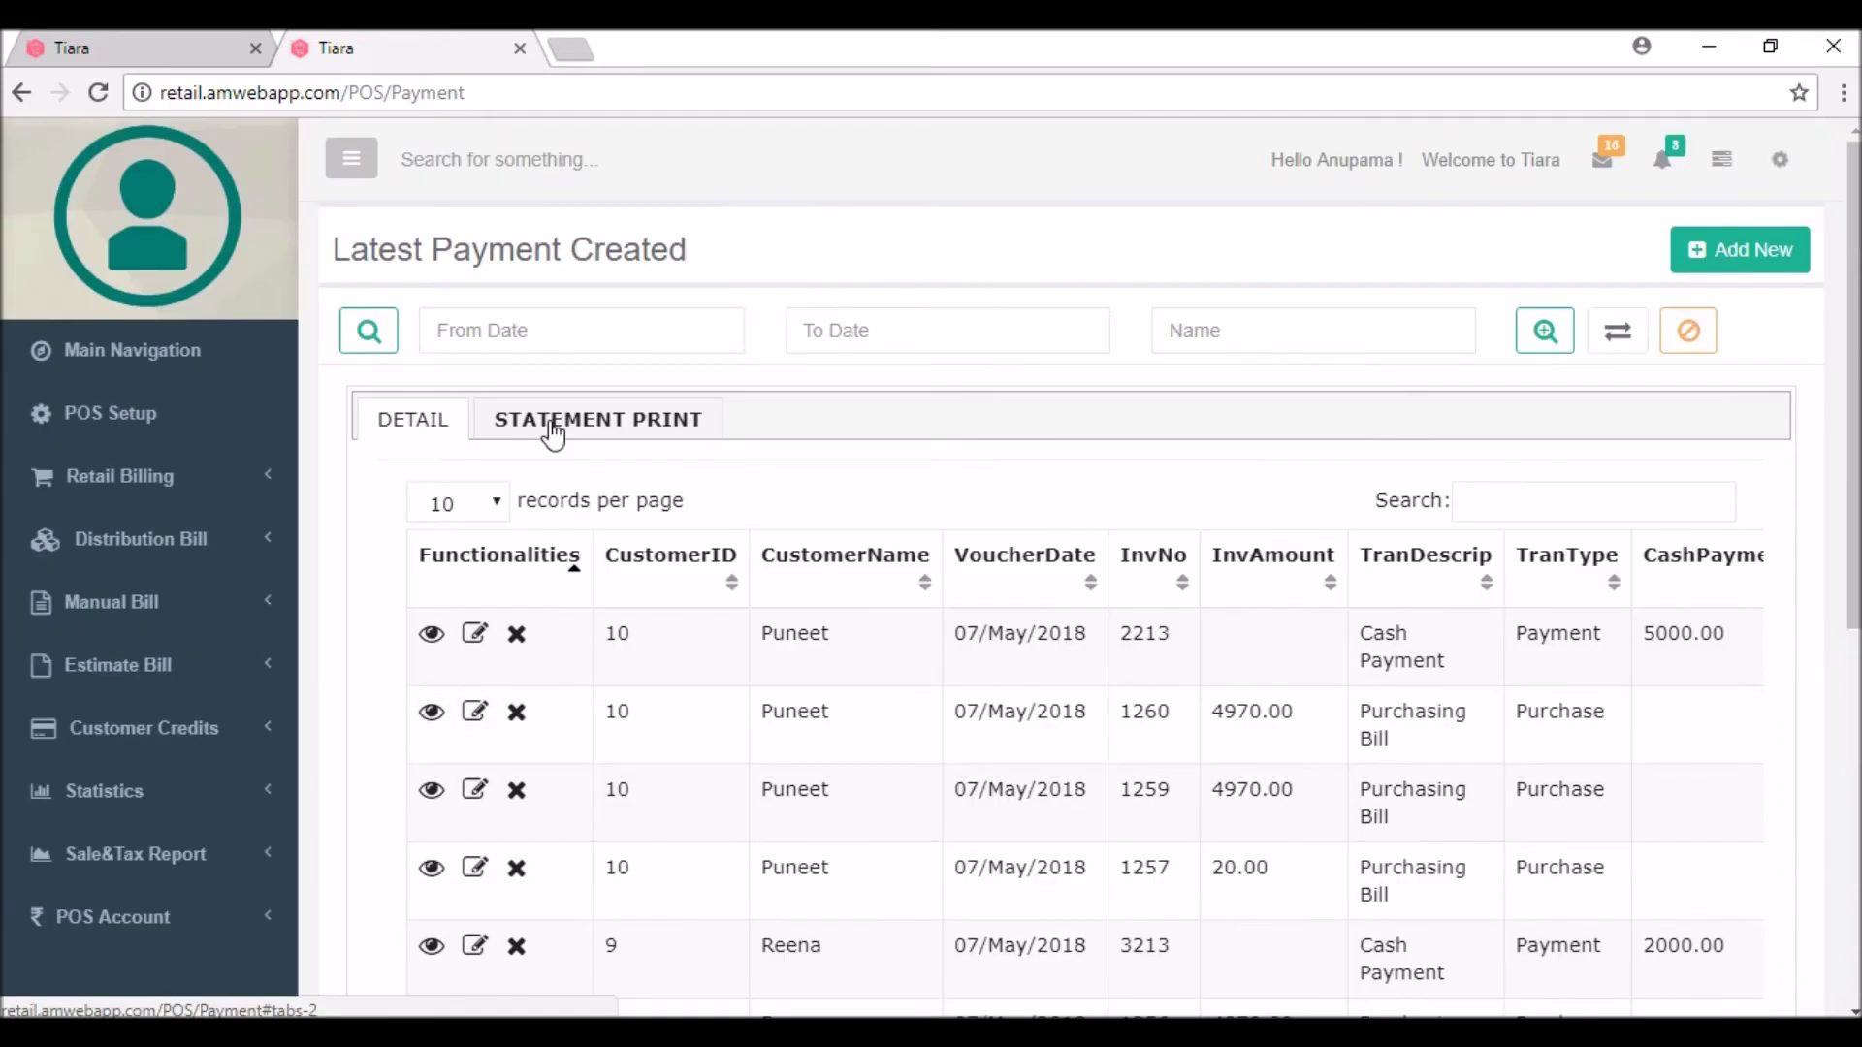
left_click(584, 427)
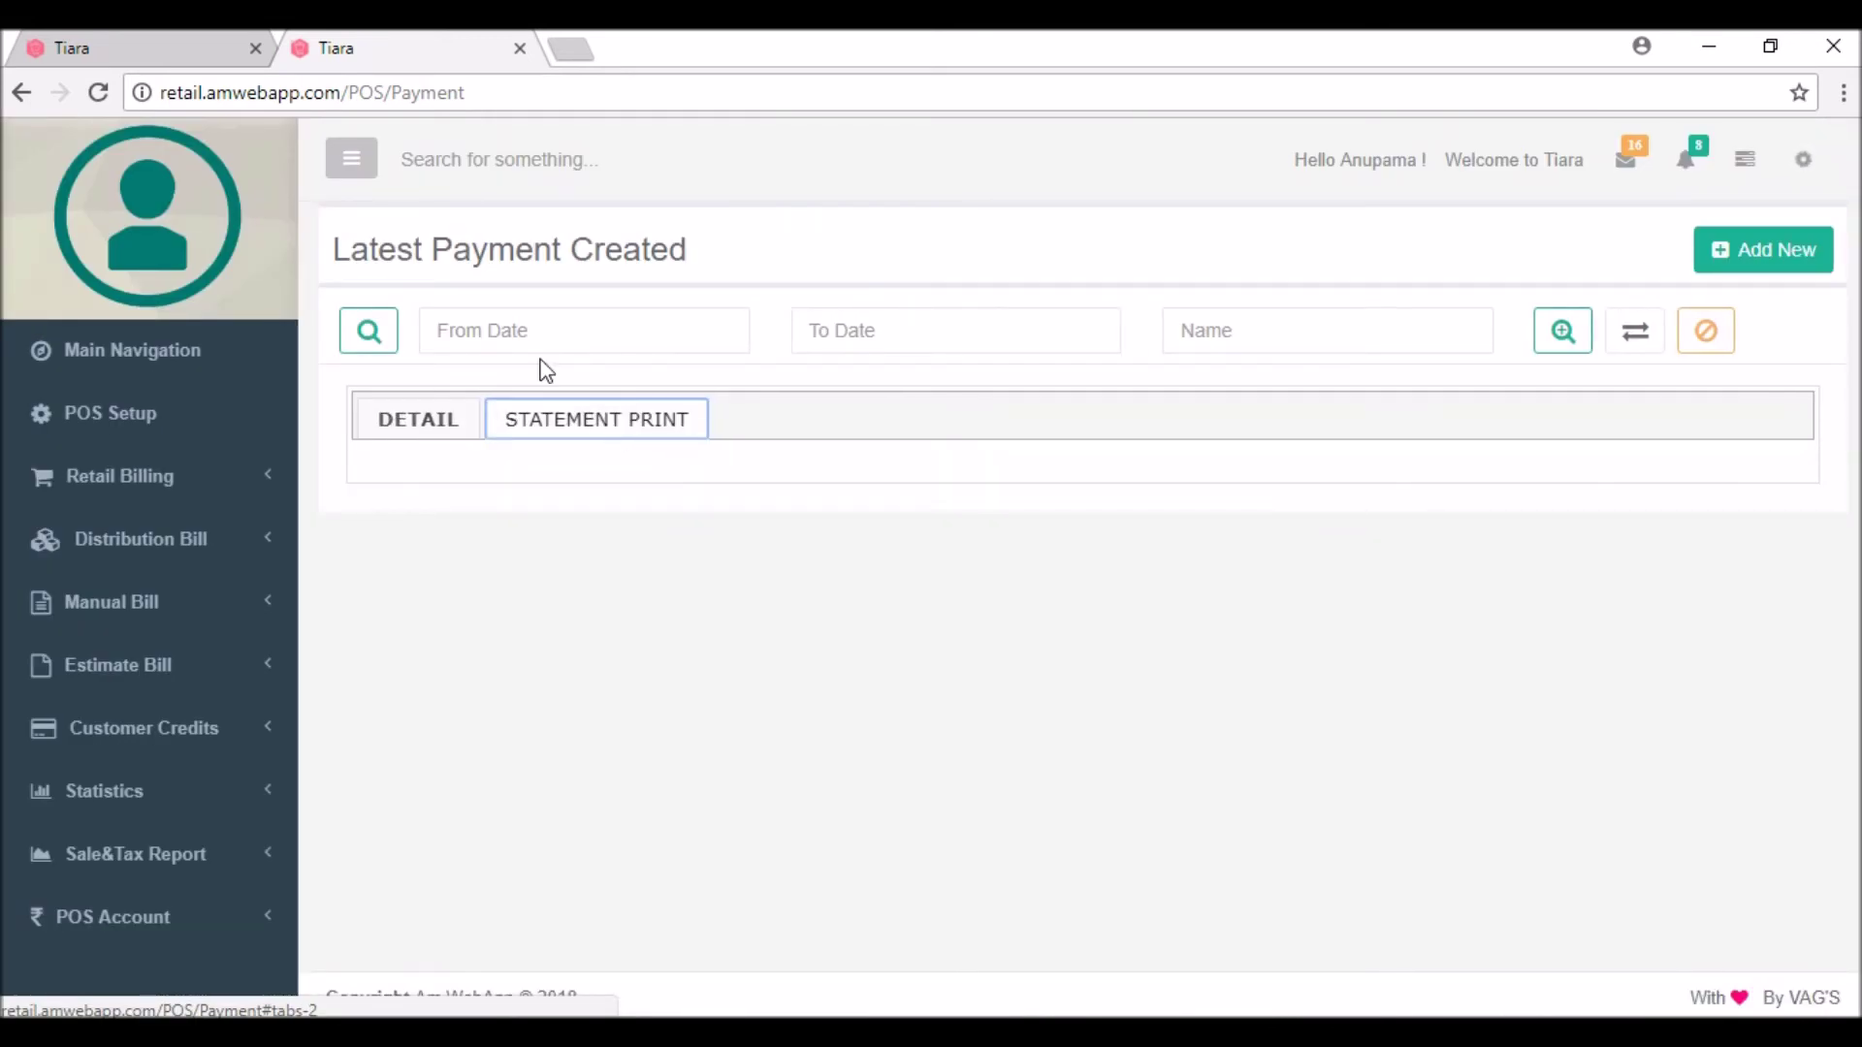
left_click(524, 339)
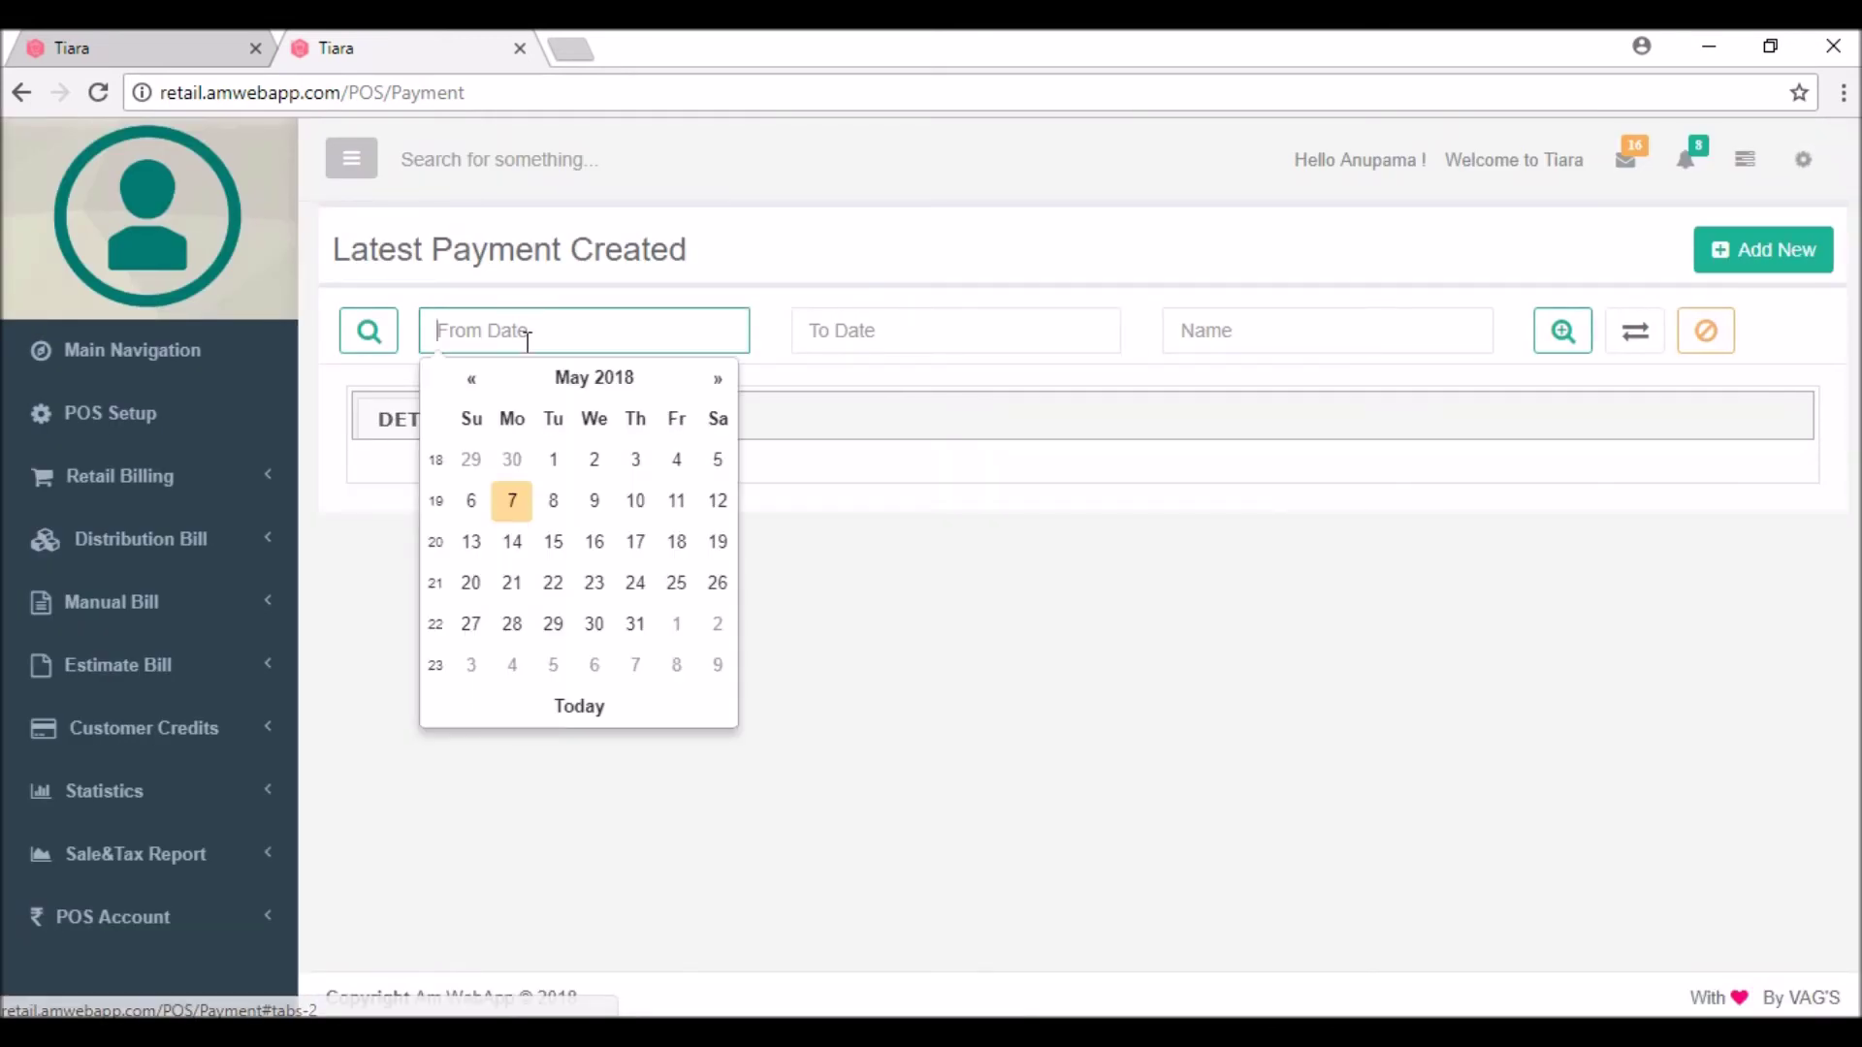
left_click(556, 464)
left_click(851, 330)
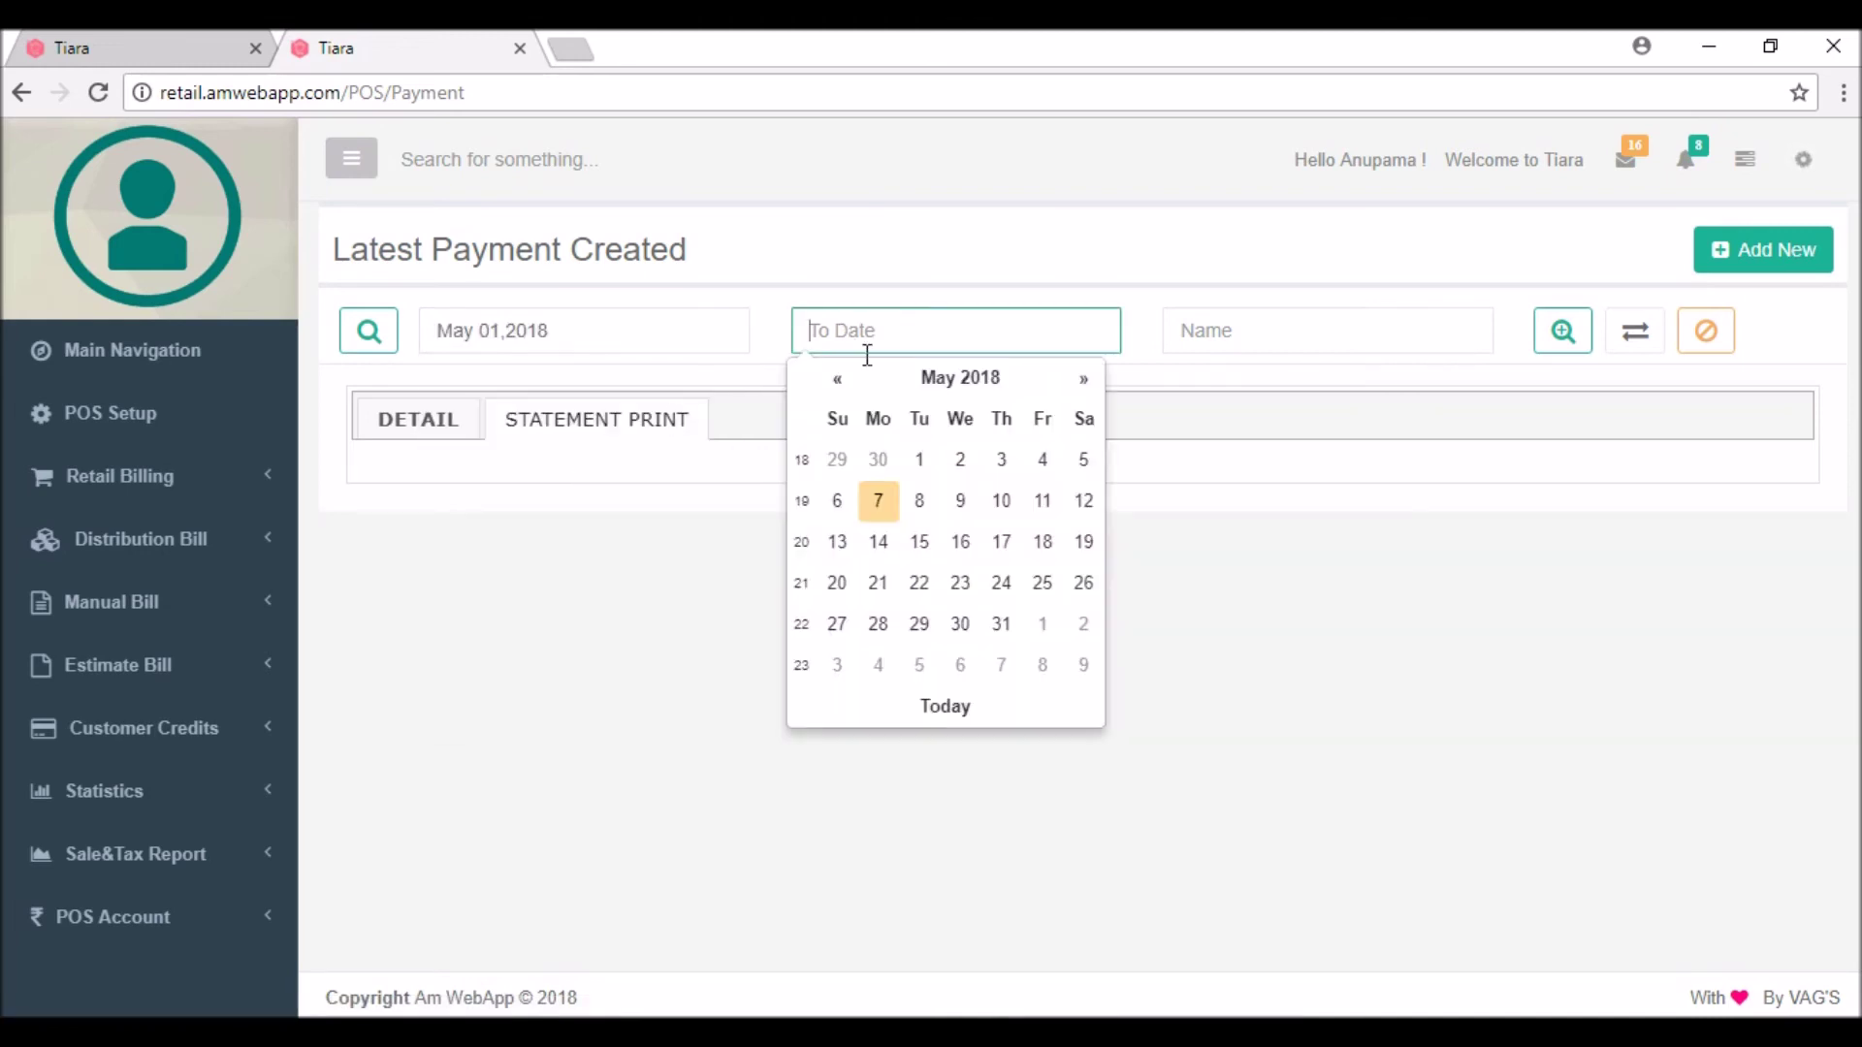
left_click(956, 496)
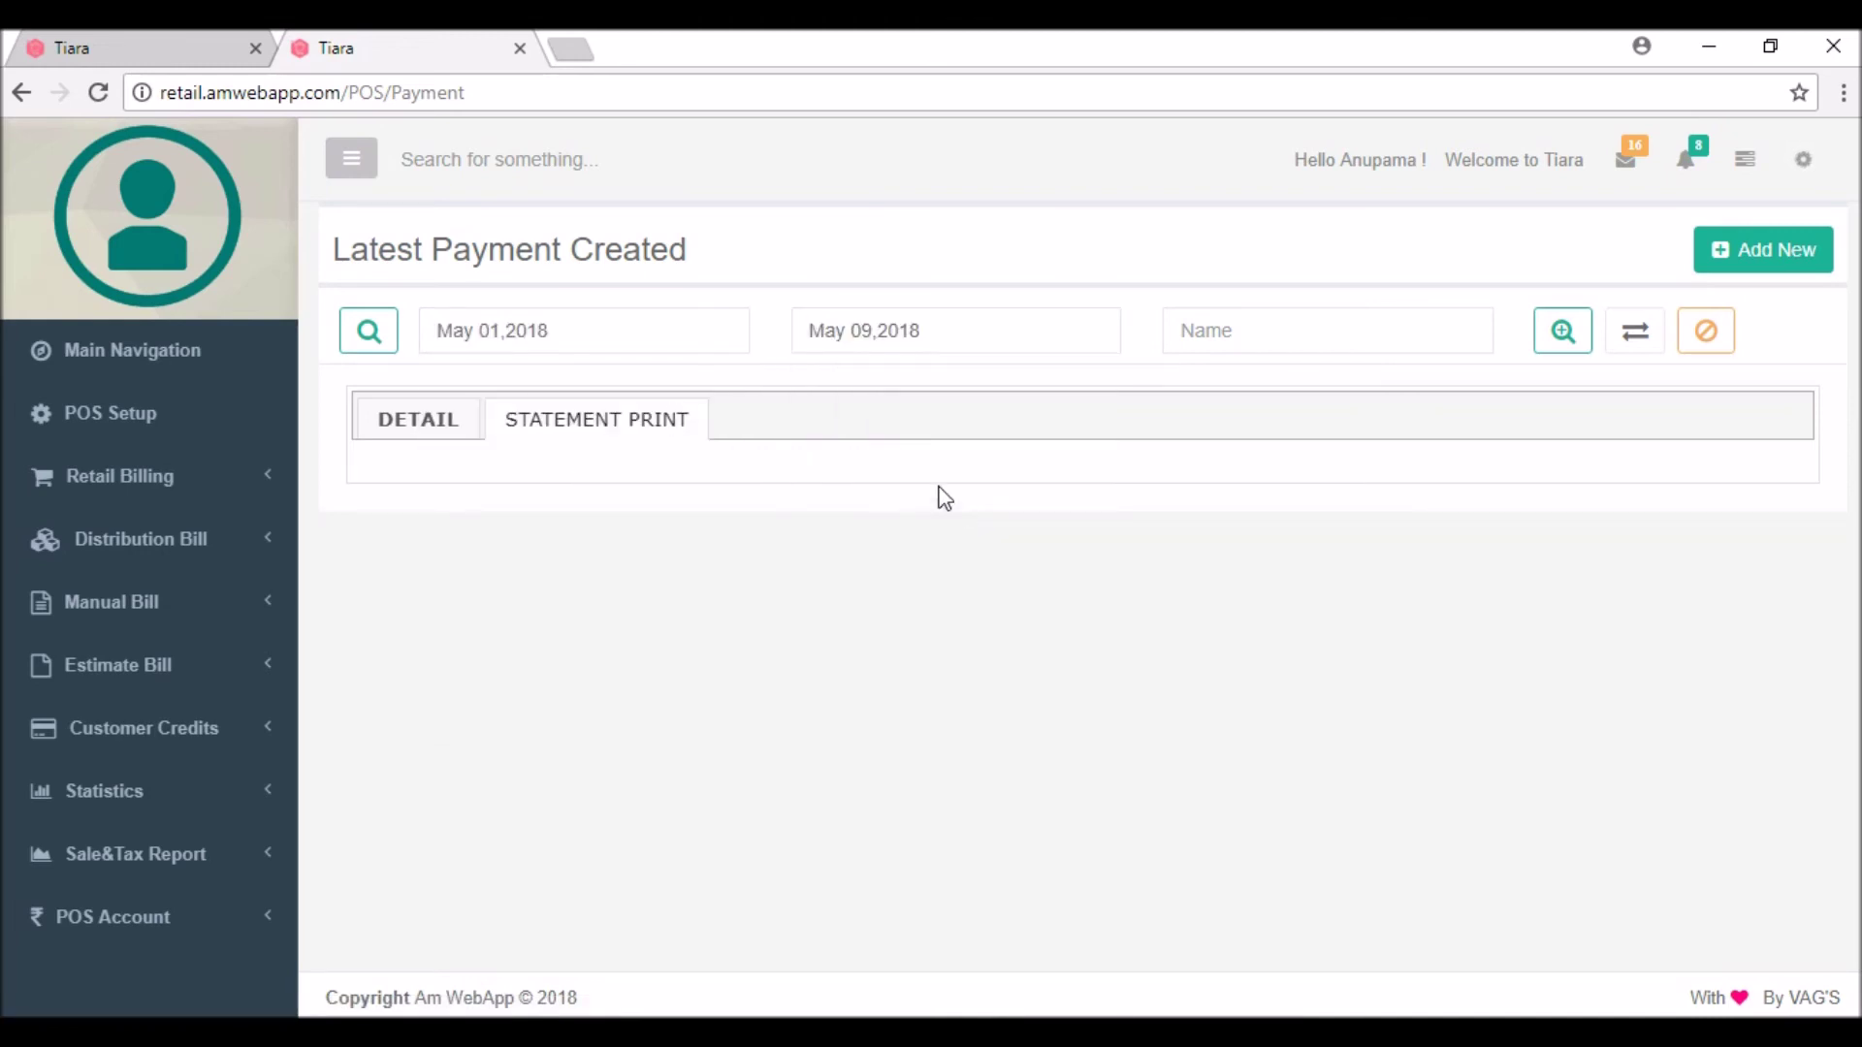
Step: Filter by the customer's name and search the transactions in that range
left_click(1239, 335)
type("pu")
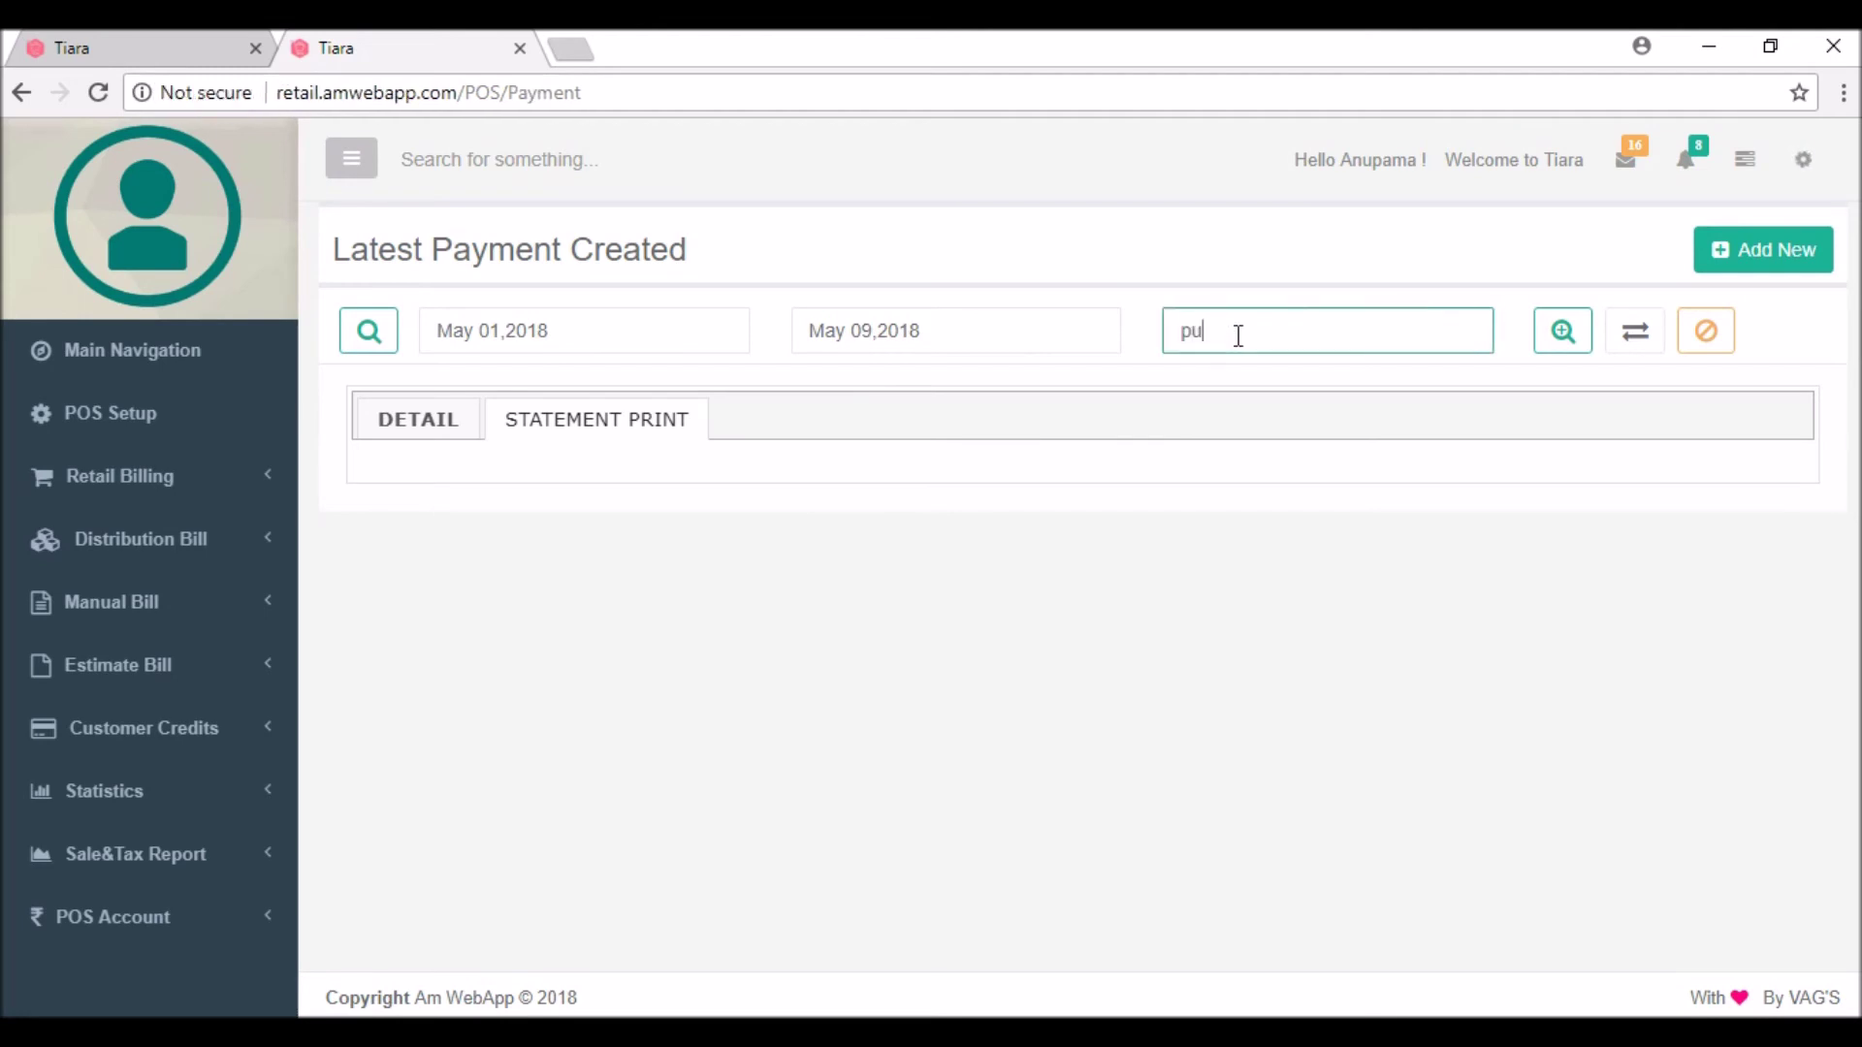
left_click(1233, 388)
left_click(1558, 336)
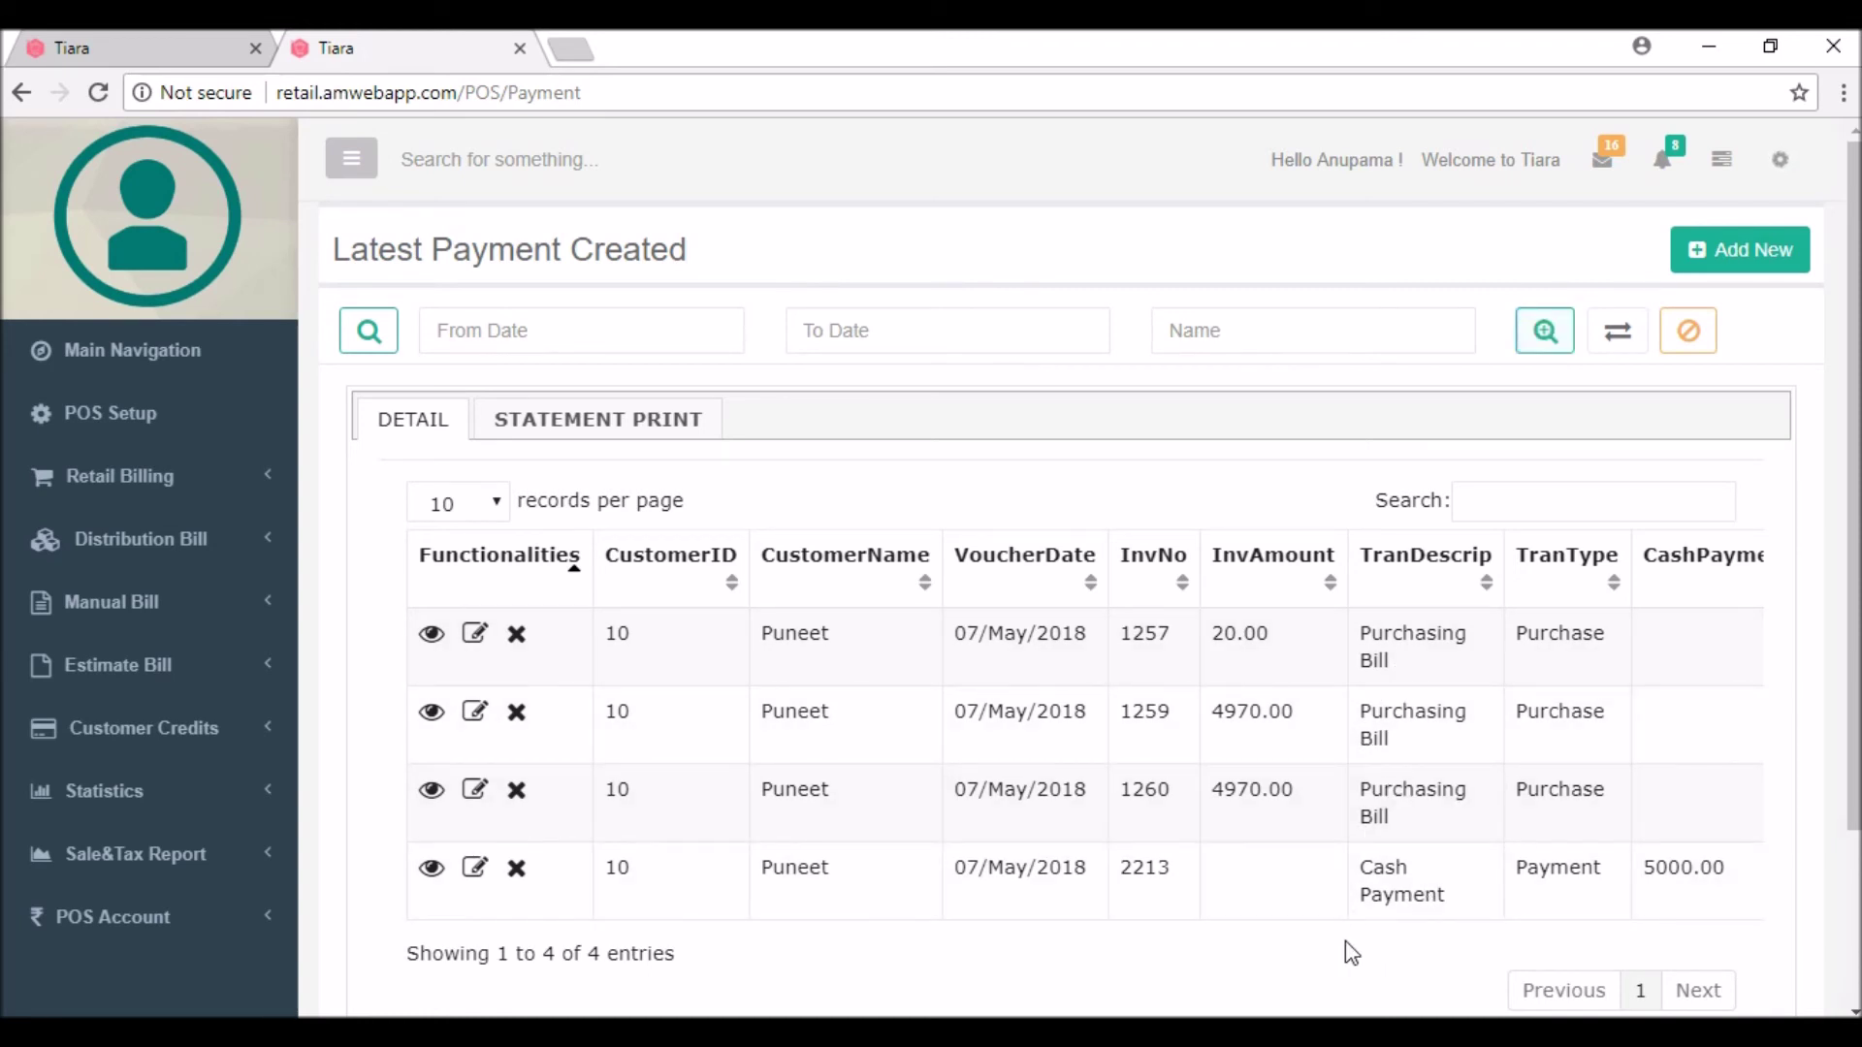
scroll(1347, 941, "right", 10)
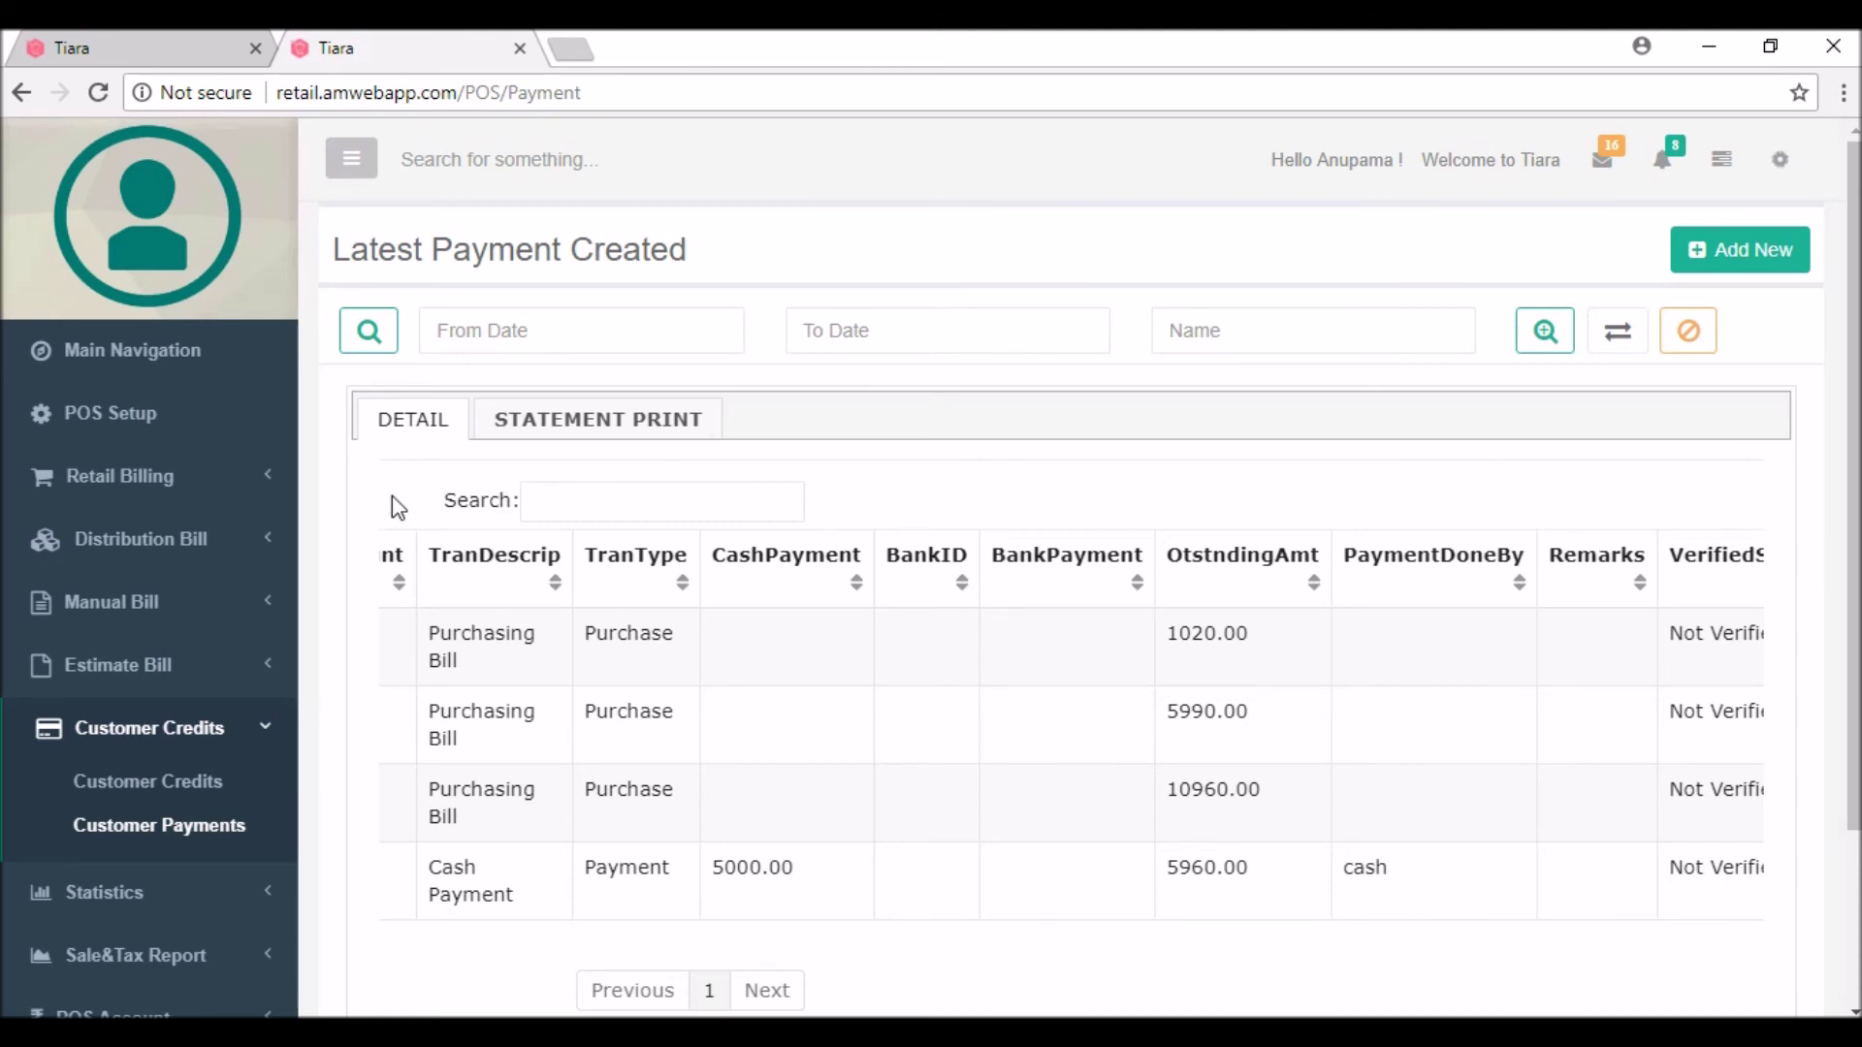
scroll(392, 497, "left", 10)
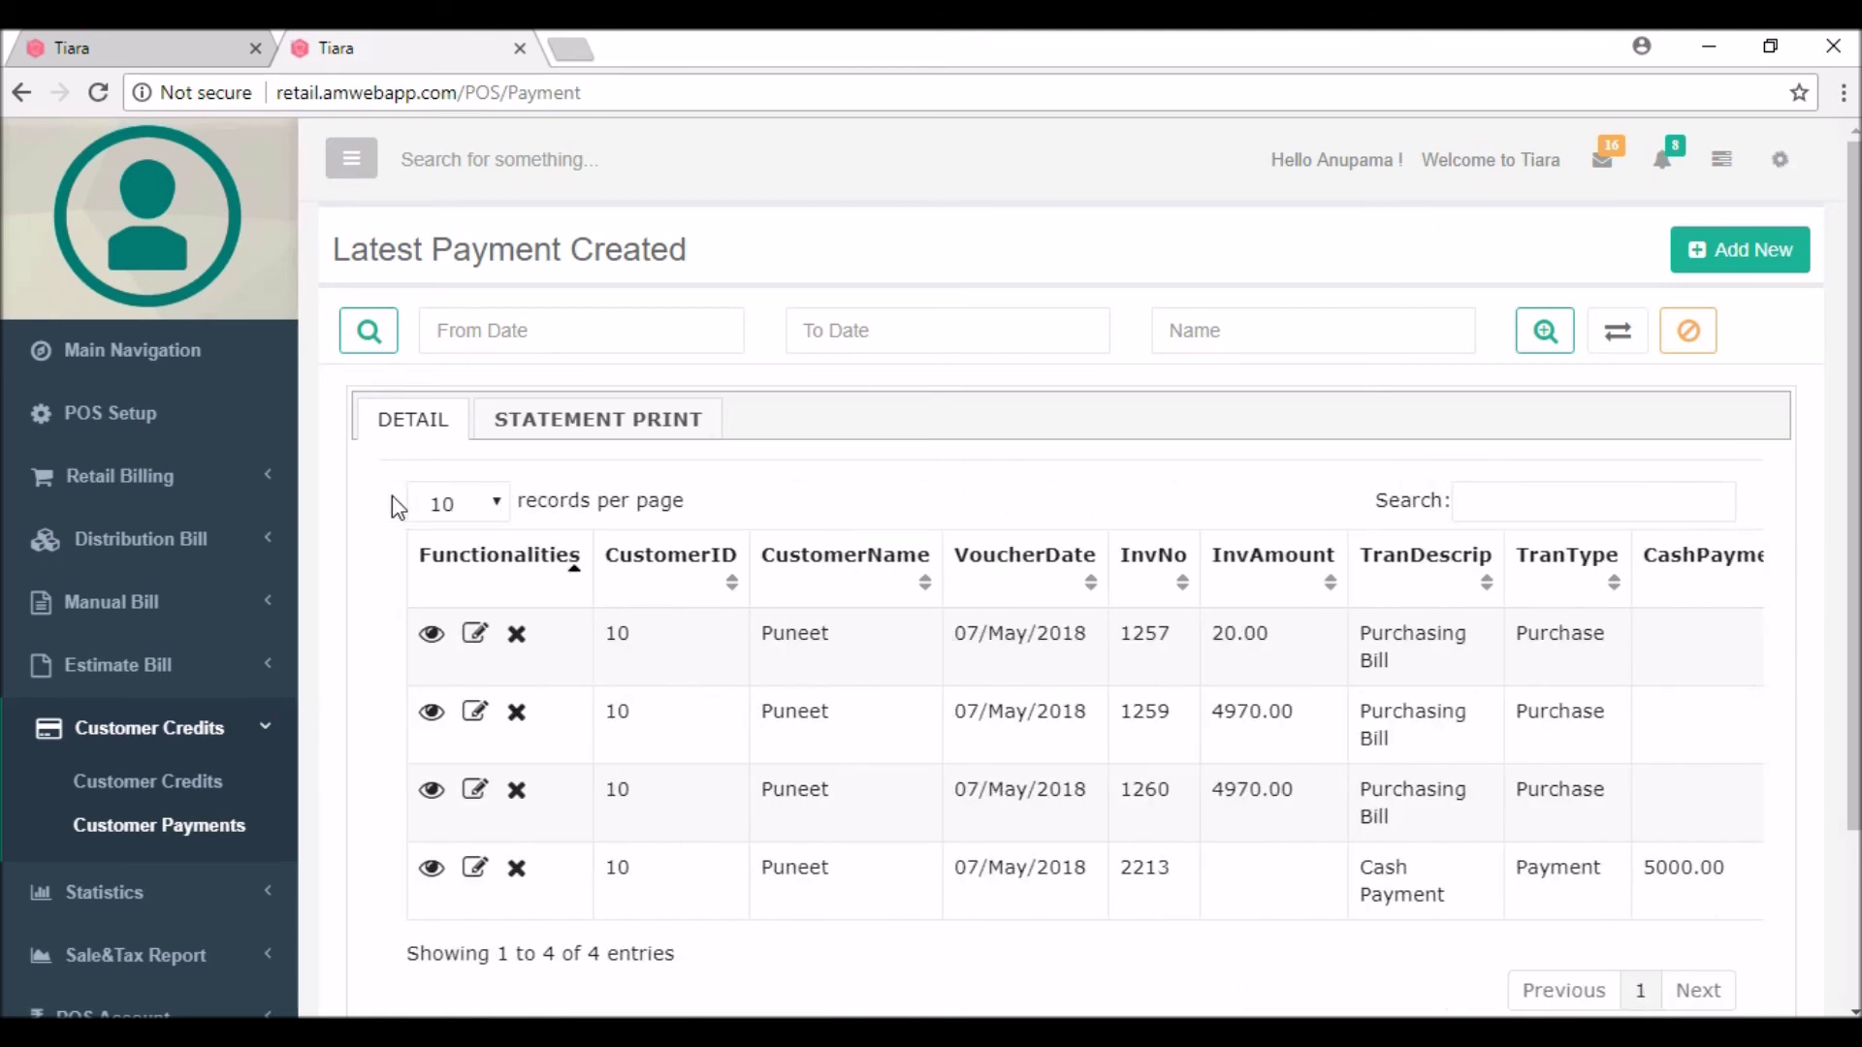
Step: Display the customer ledger showing debits 9960, credit 5000 and net balance Rs. 5960
left_click(554, 427)
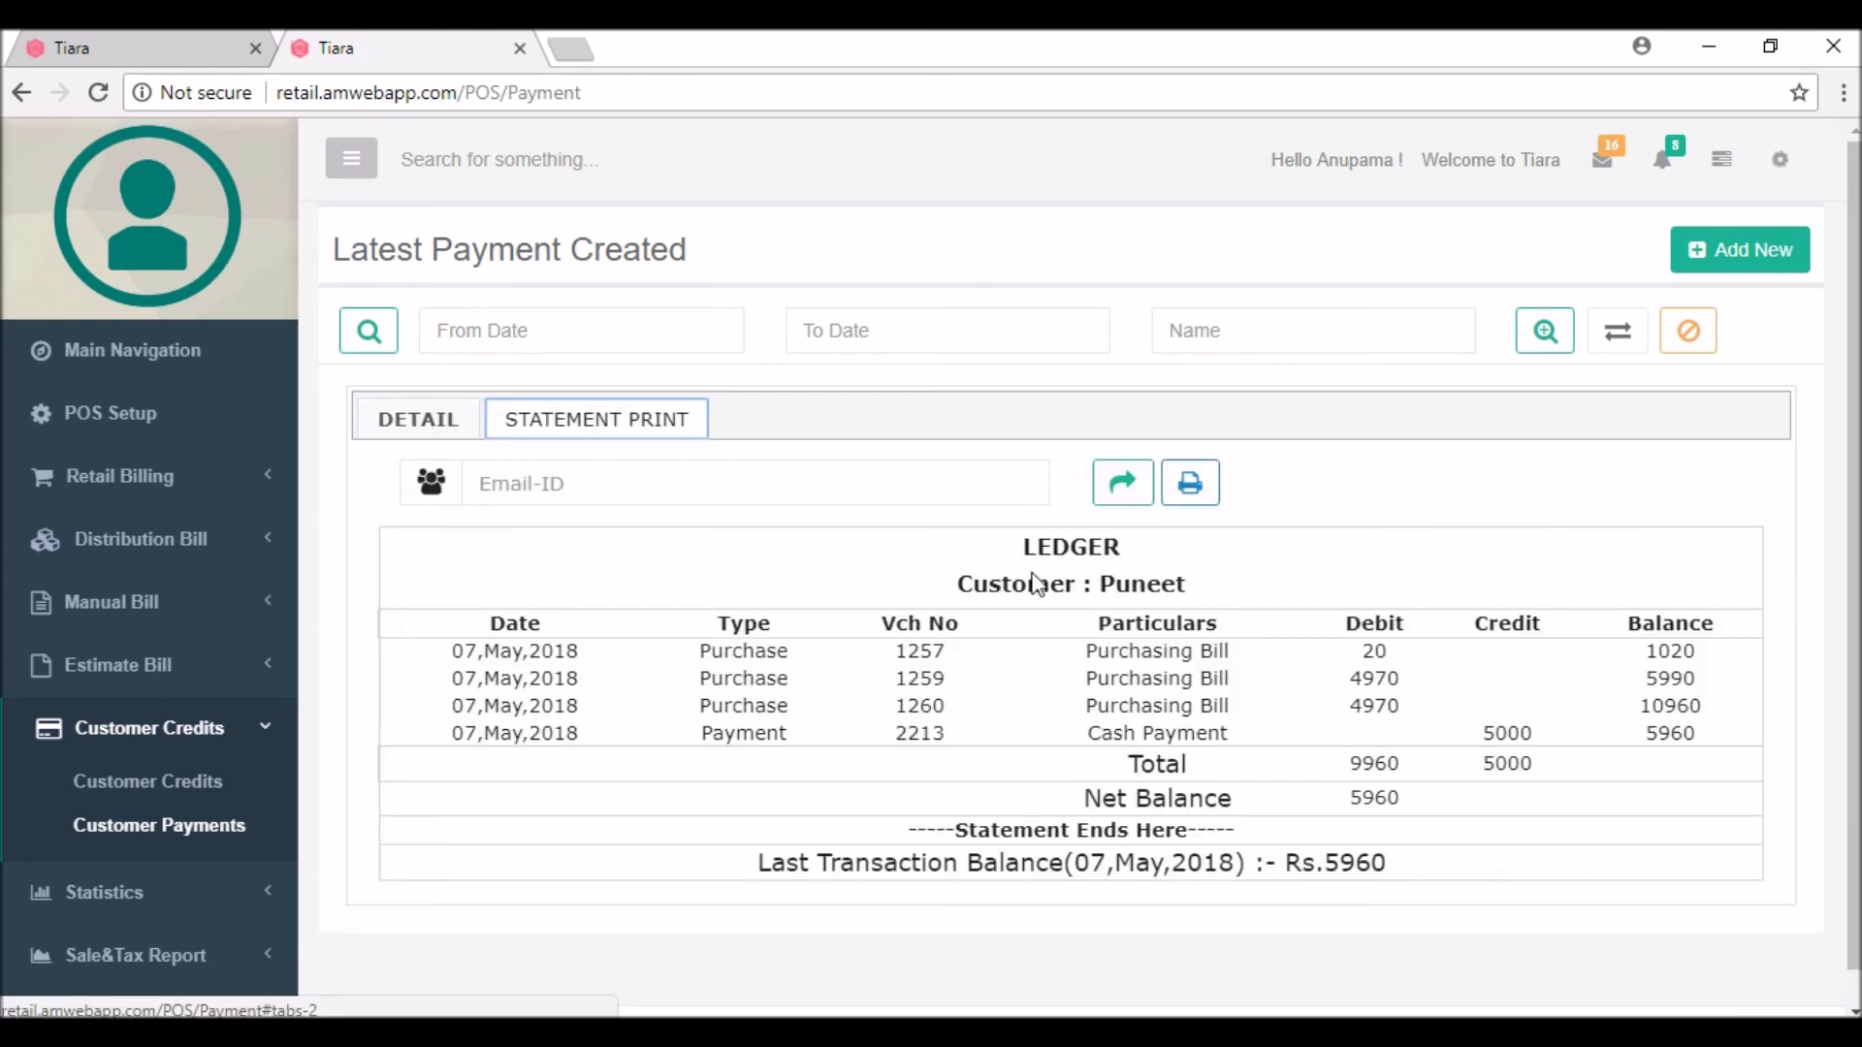